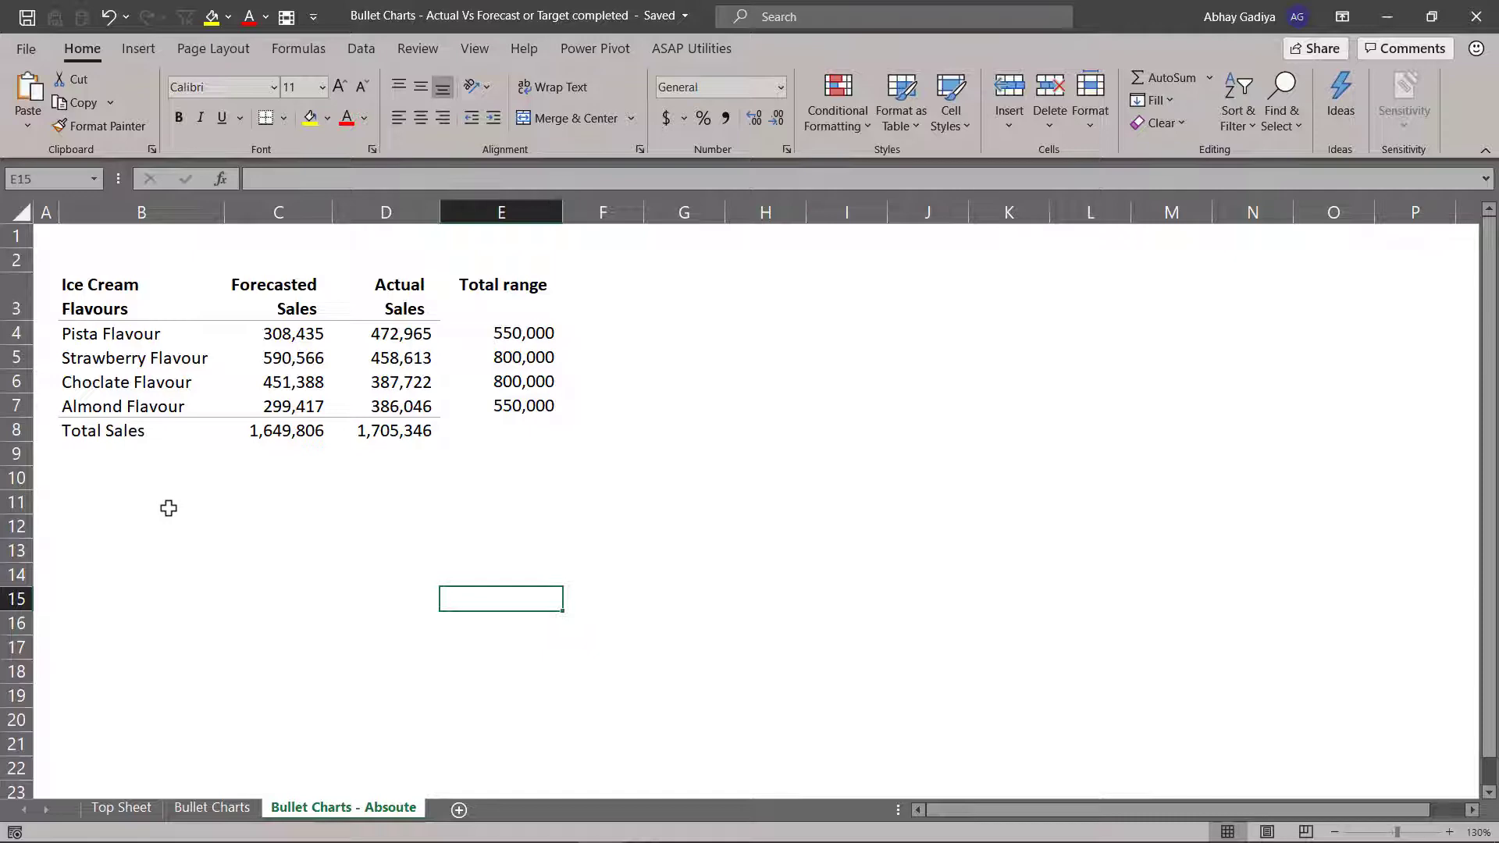
Enter 'Pista Flavour' in C11 and the labels Bad, Acceptable, Good, Actual, Target in B12:B16
click(265, 501)
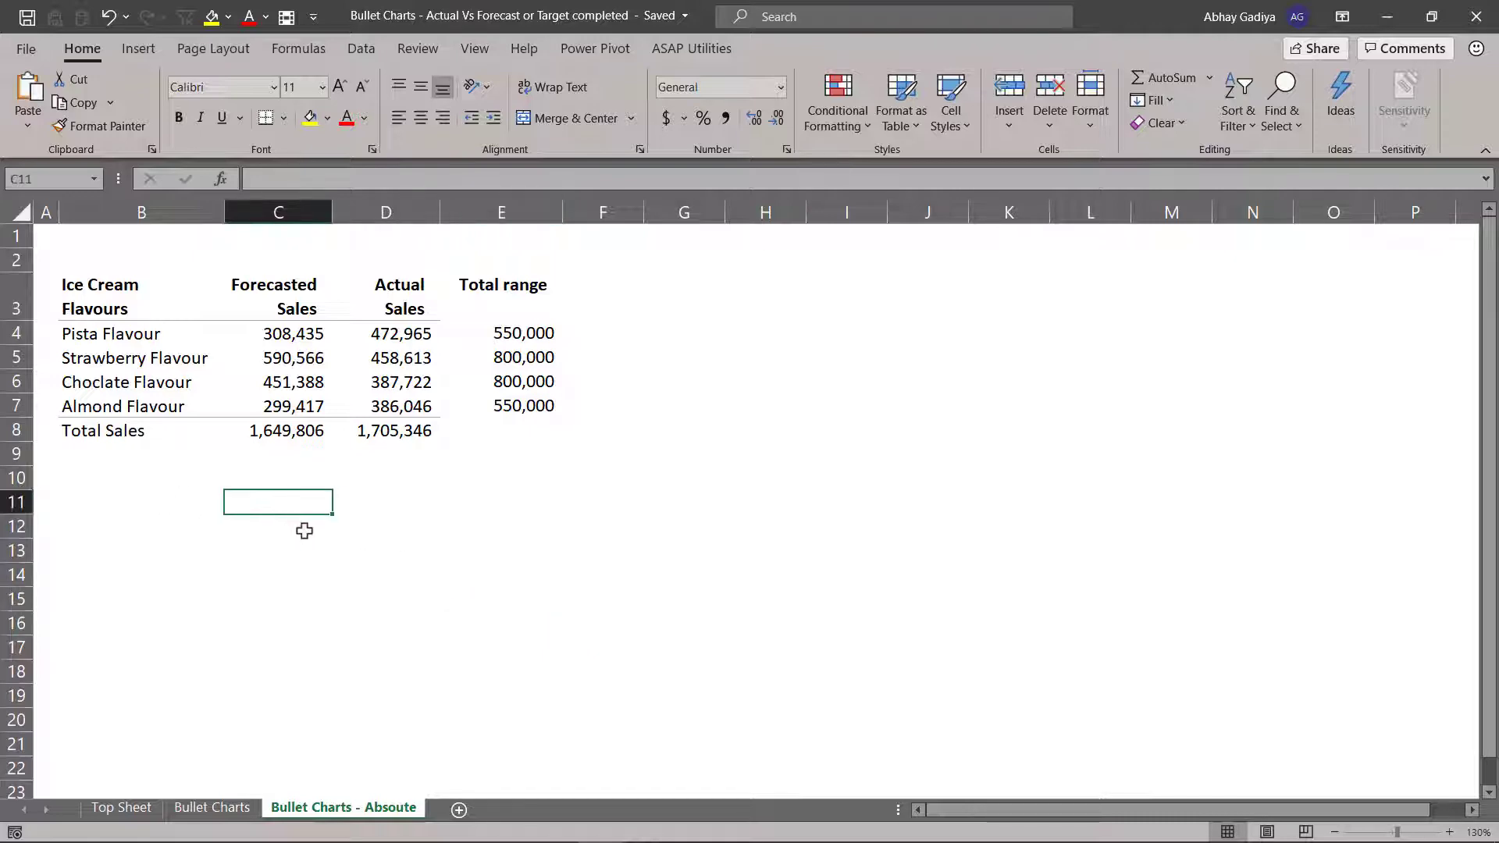
text(Pista Fl)
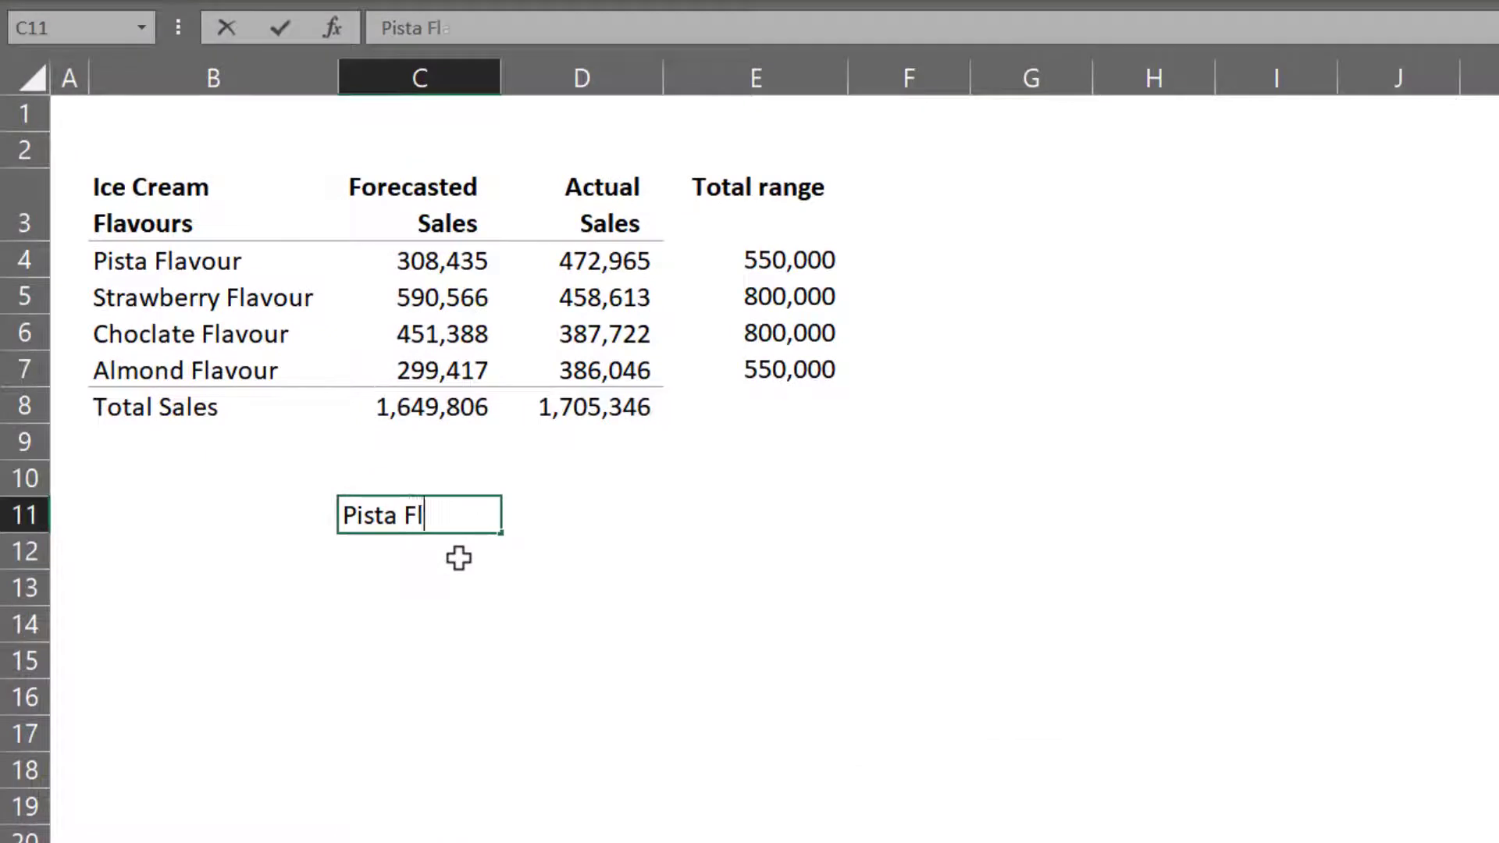
text(avour)
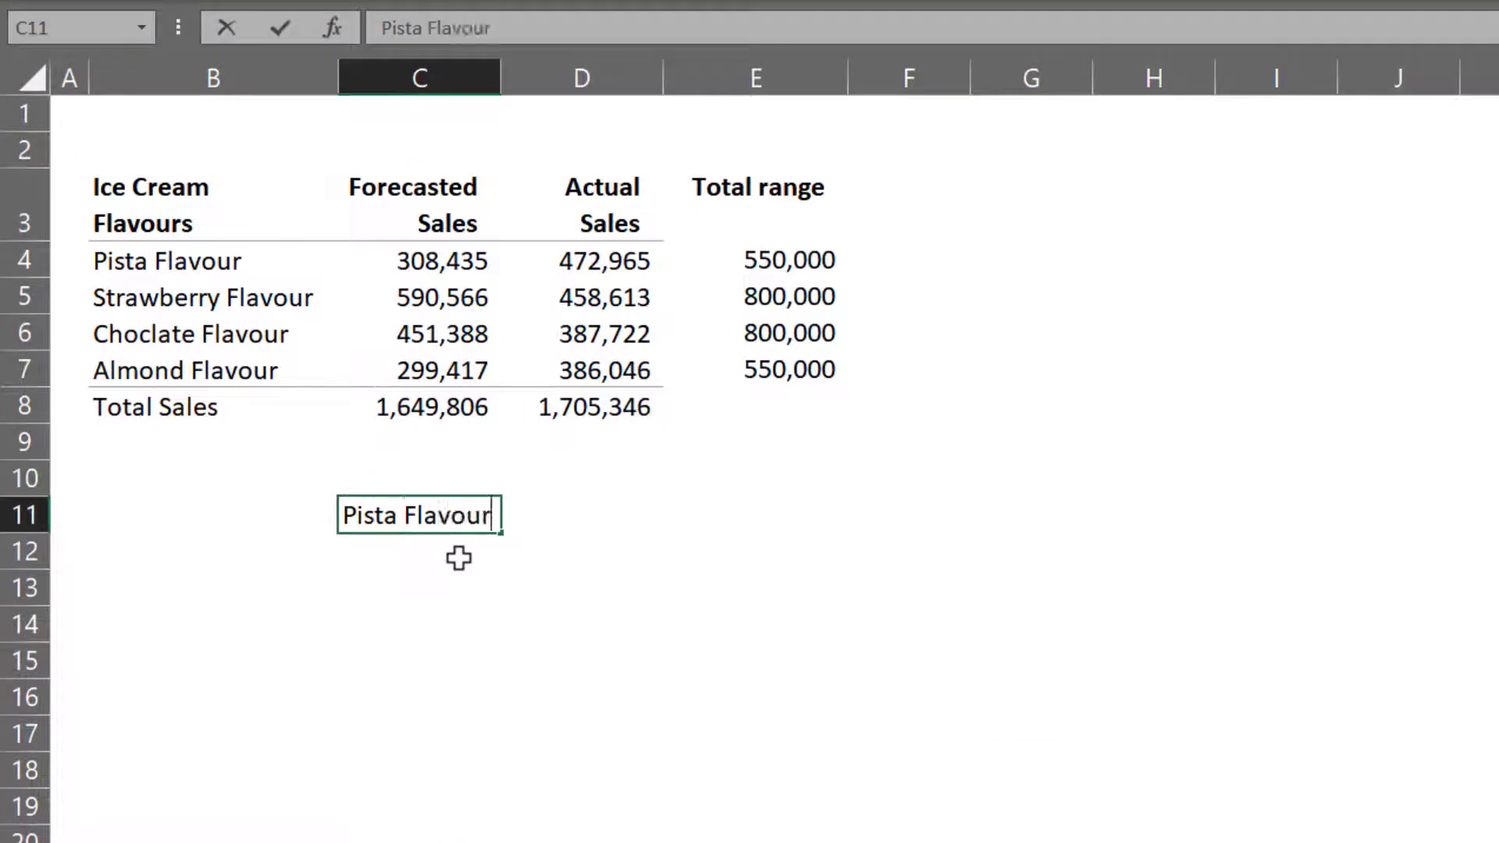
key(Return)
key(Left)
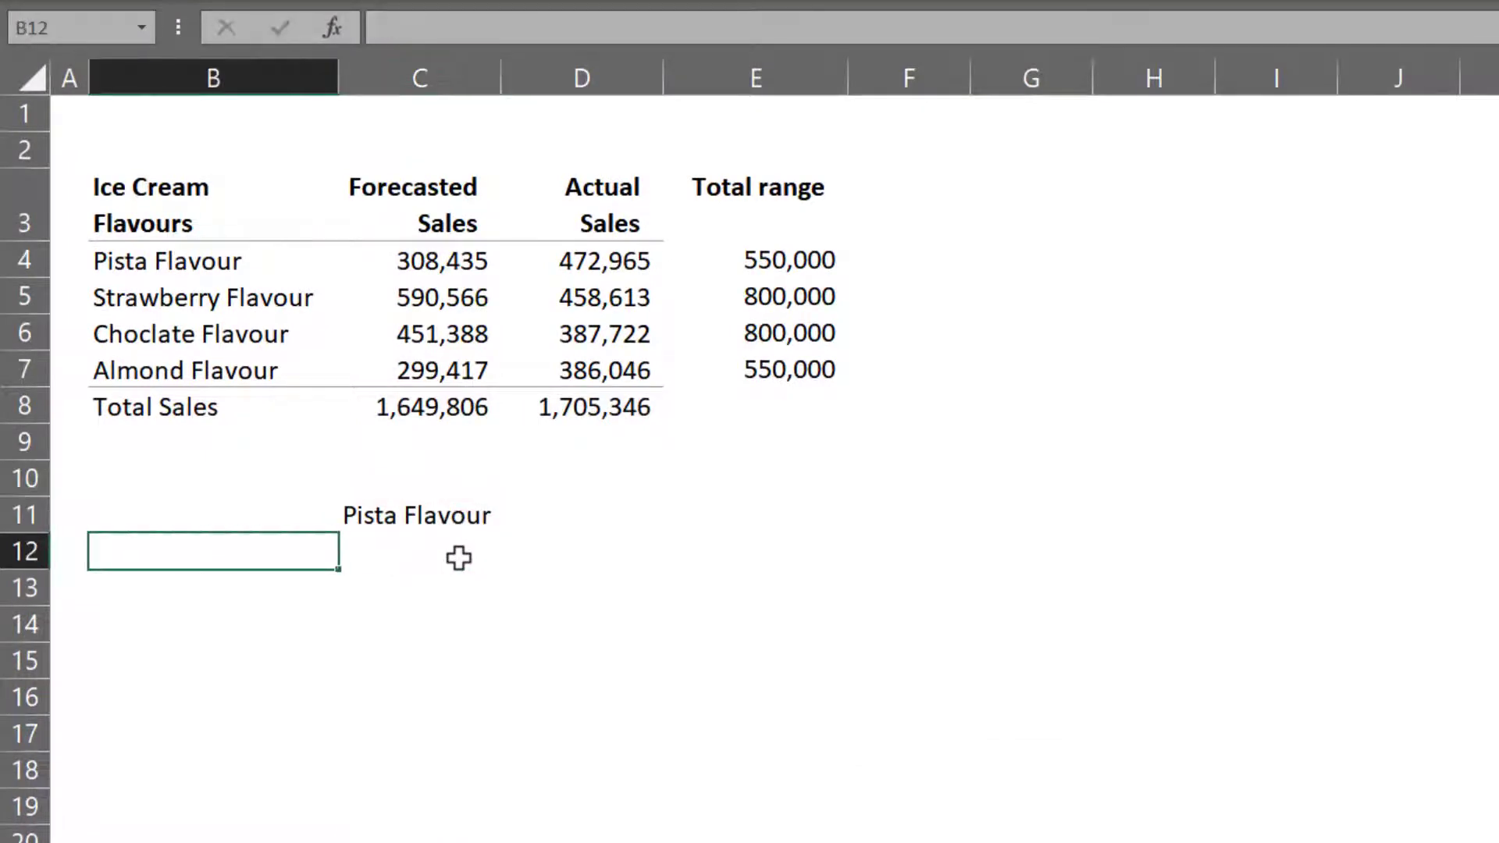
text(Bad)
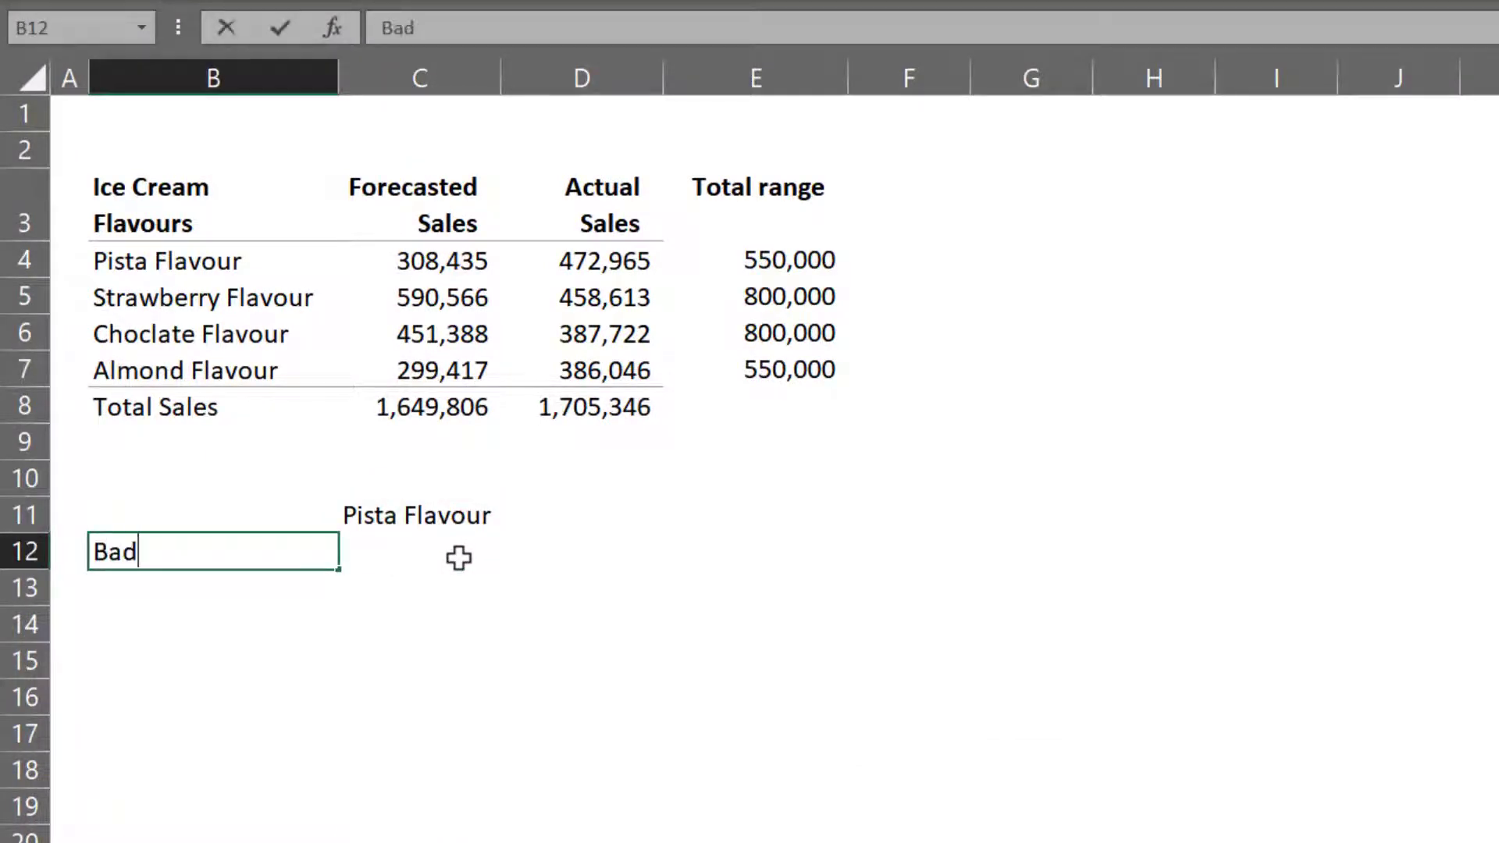
key(Return)
text(G)
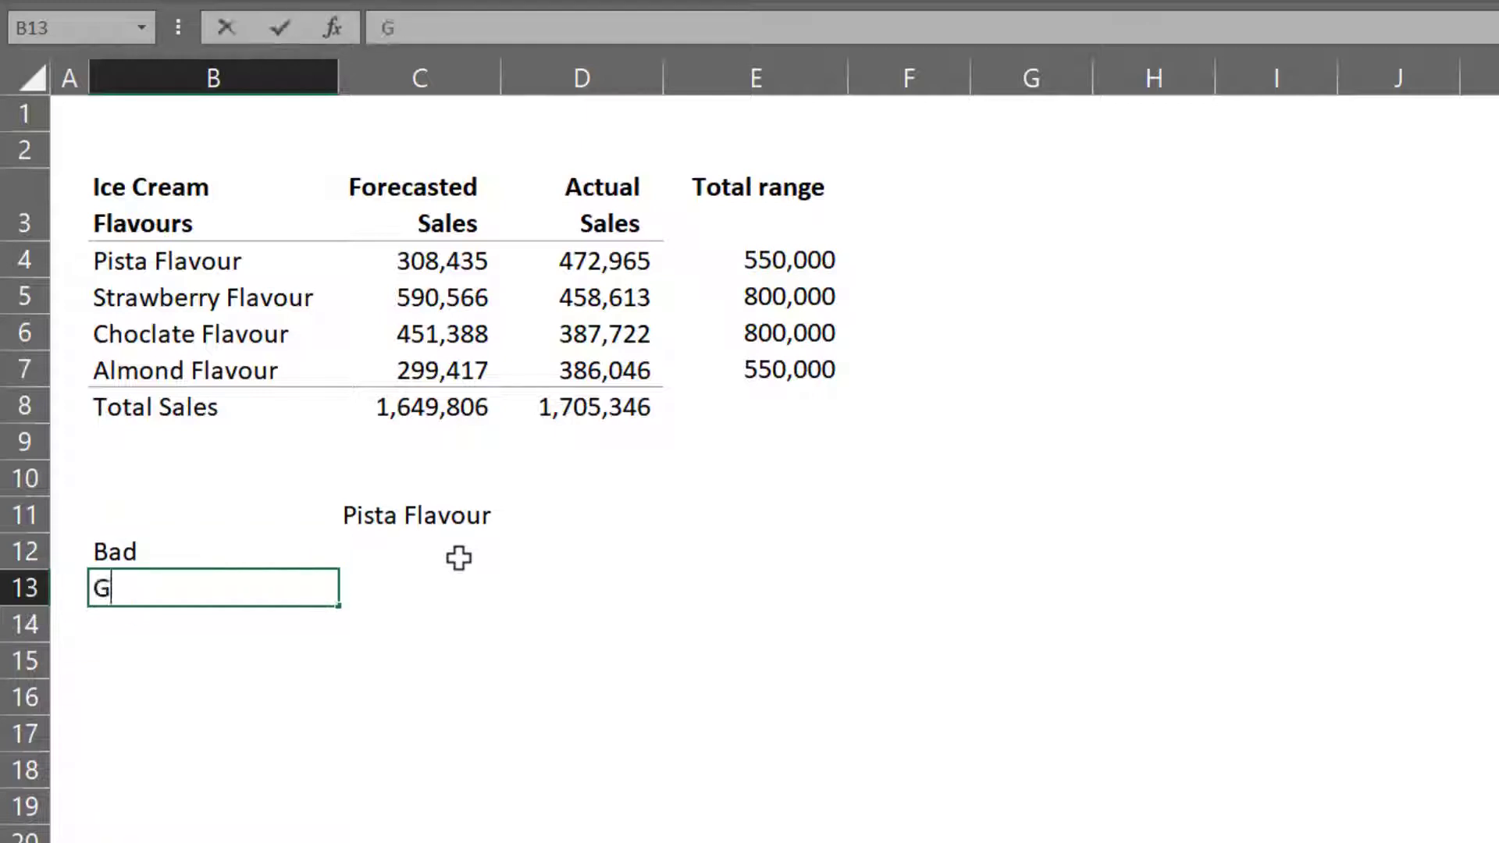
text(ccept)
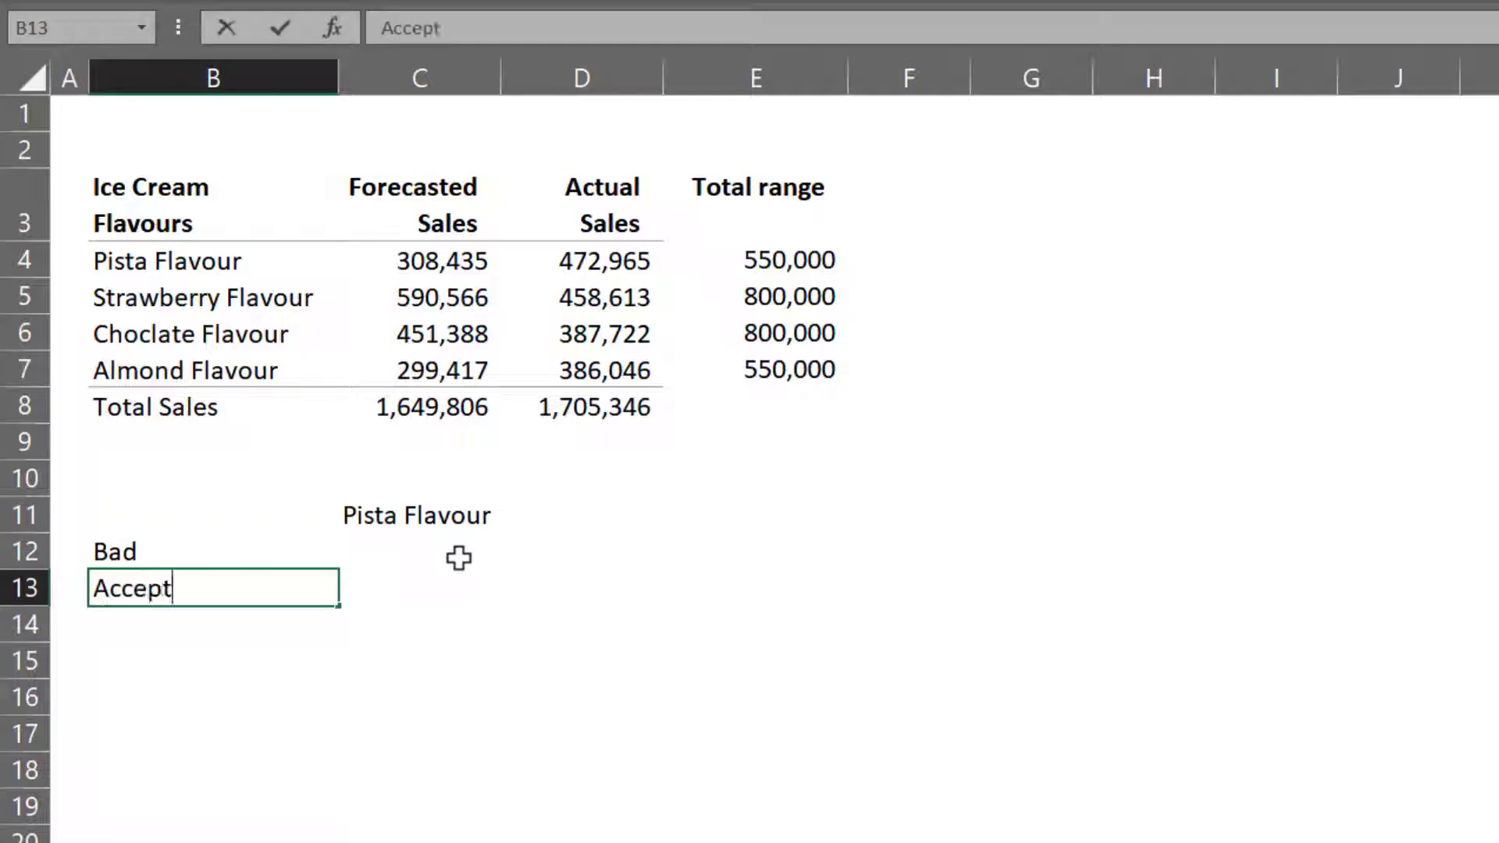
text(able)
key(Return)
text(goo)
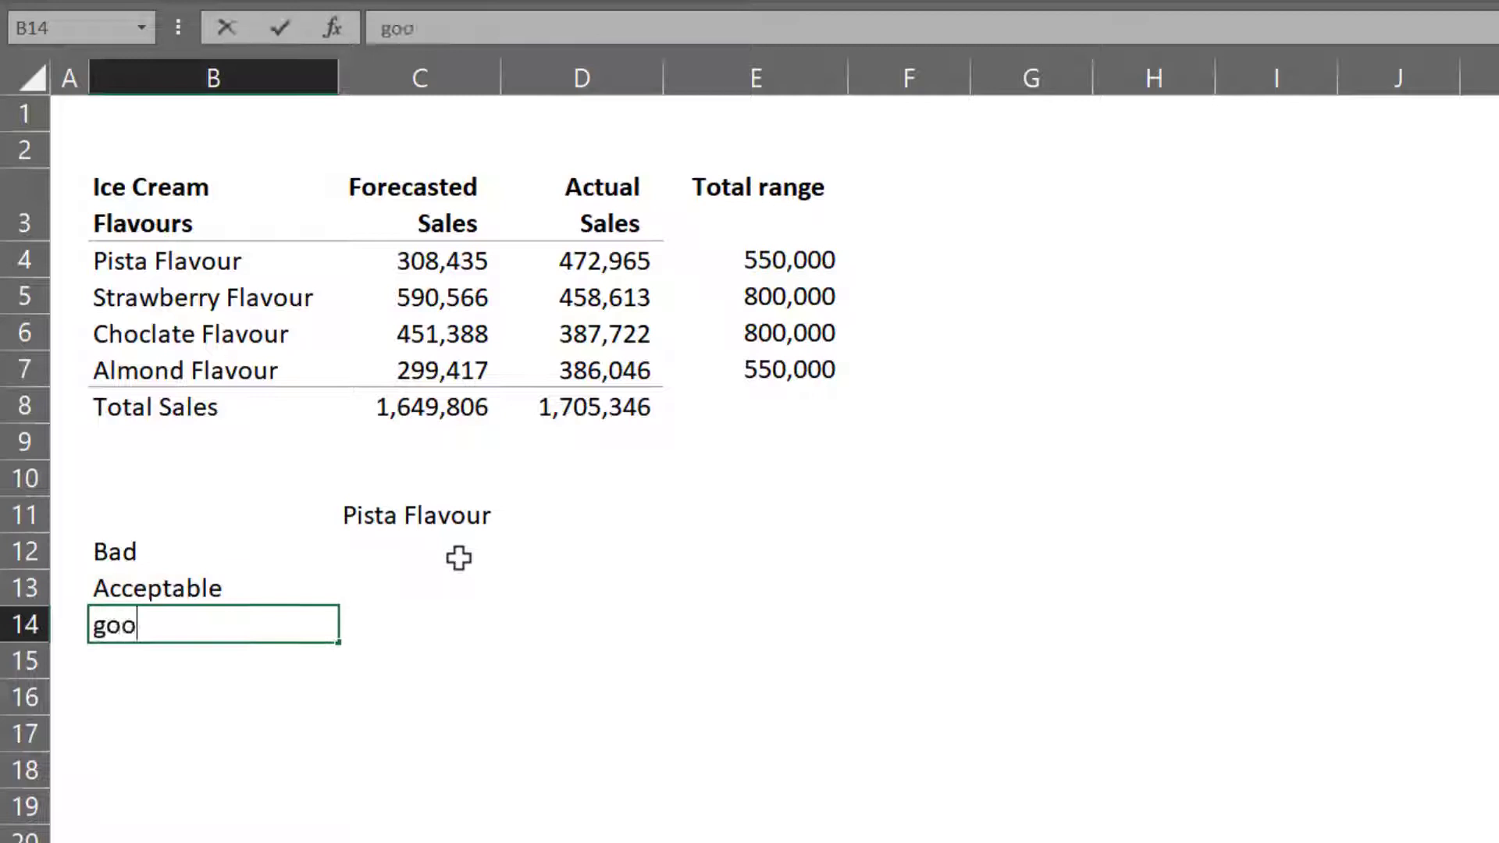
key(BackSpace)
key(BackSpace)
text(Good)
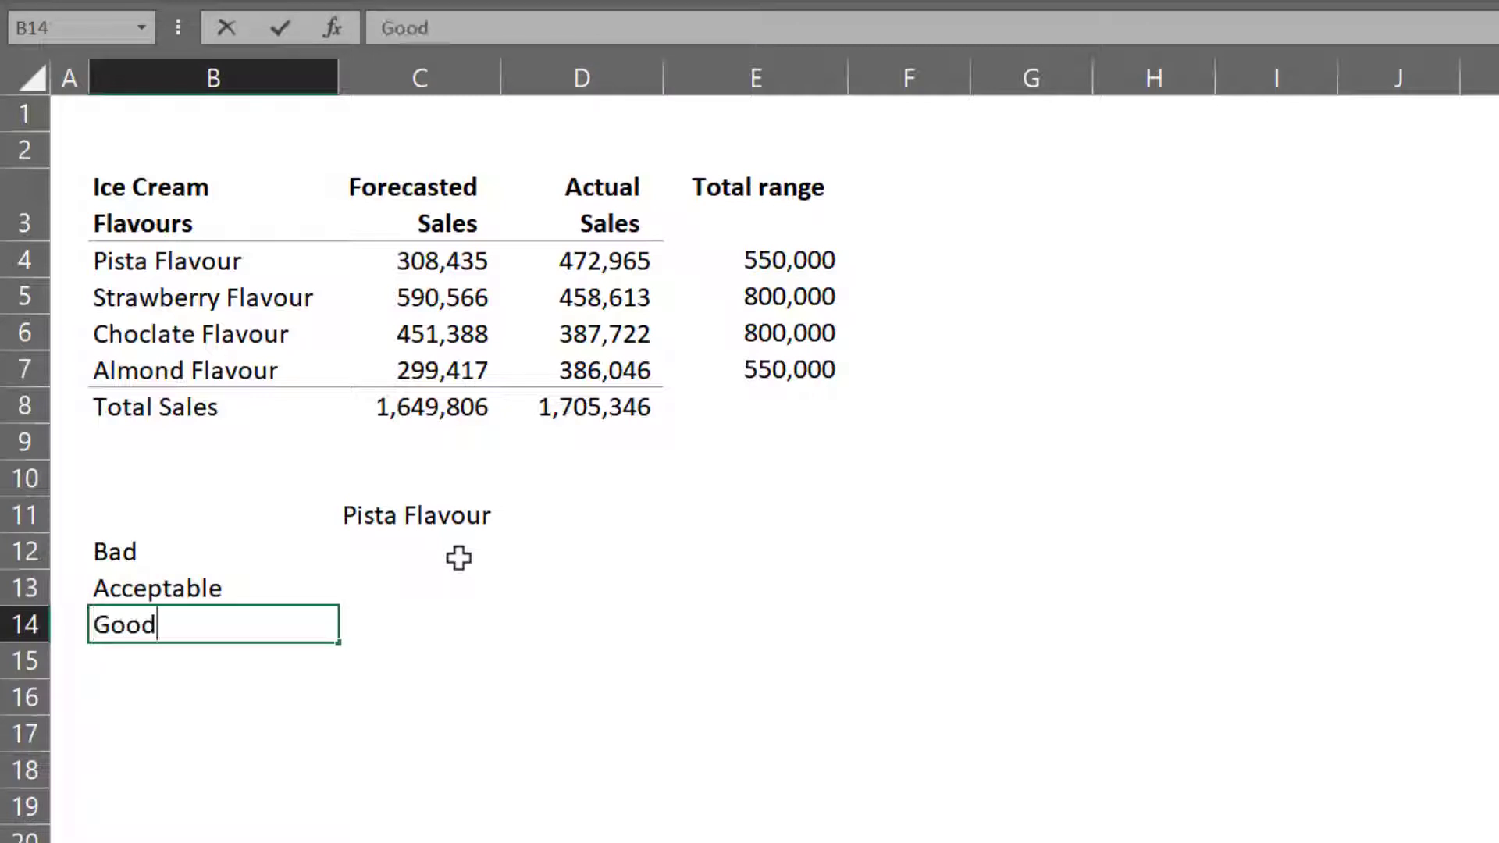
key(Return)
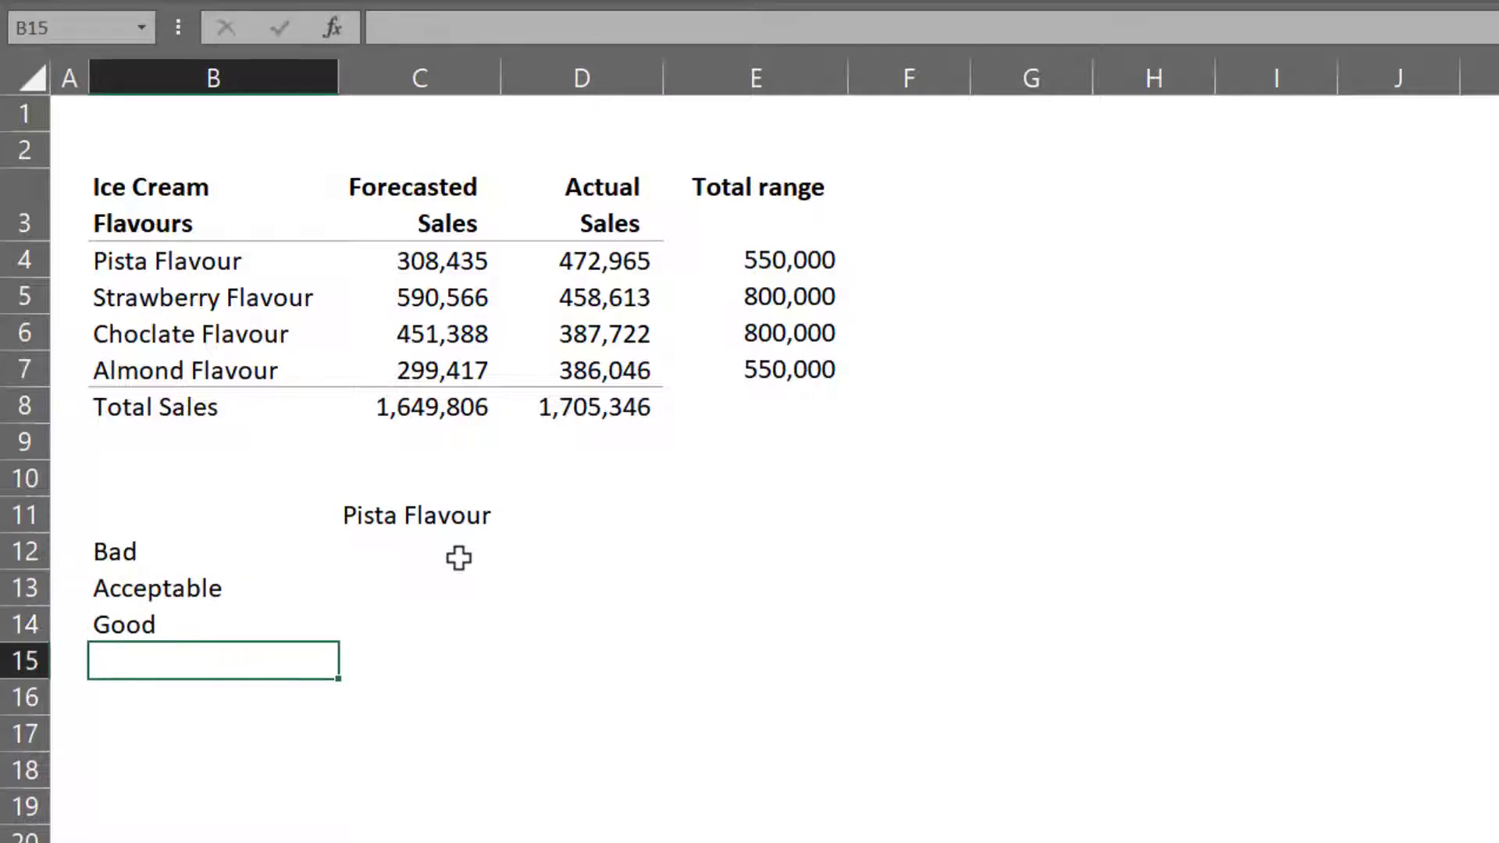
text(Actua)
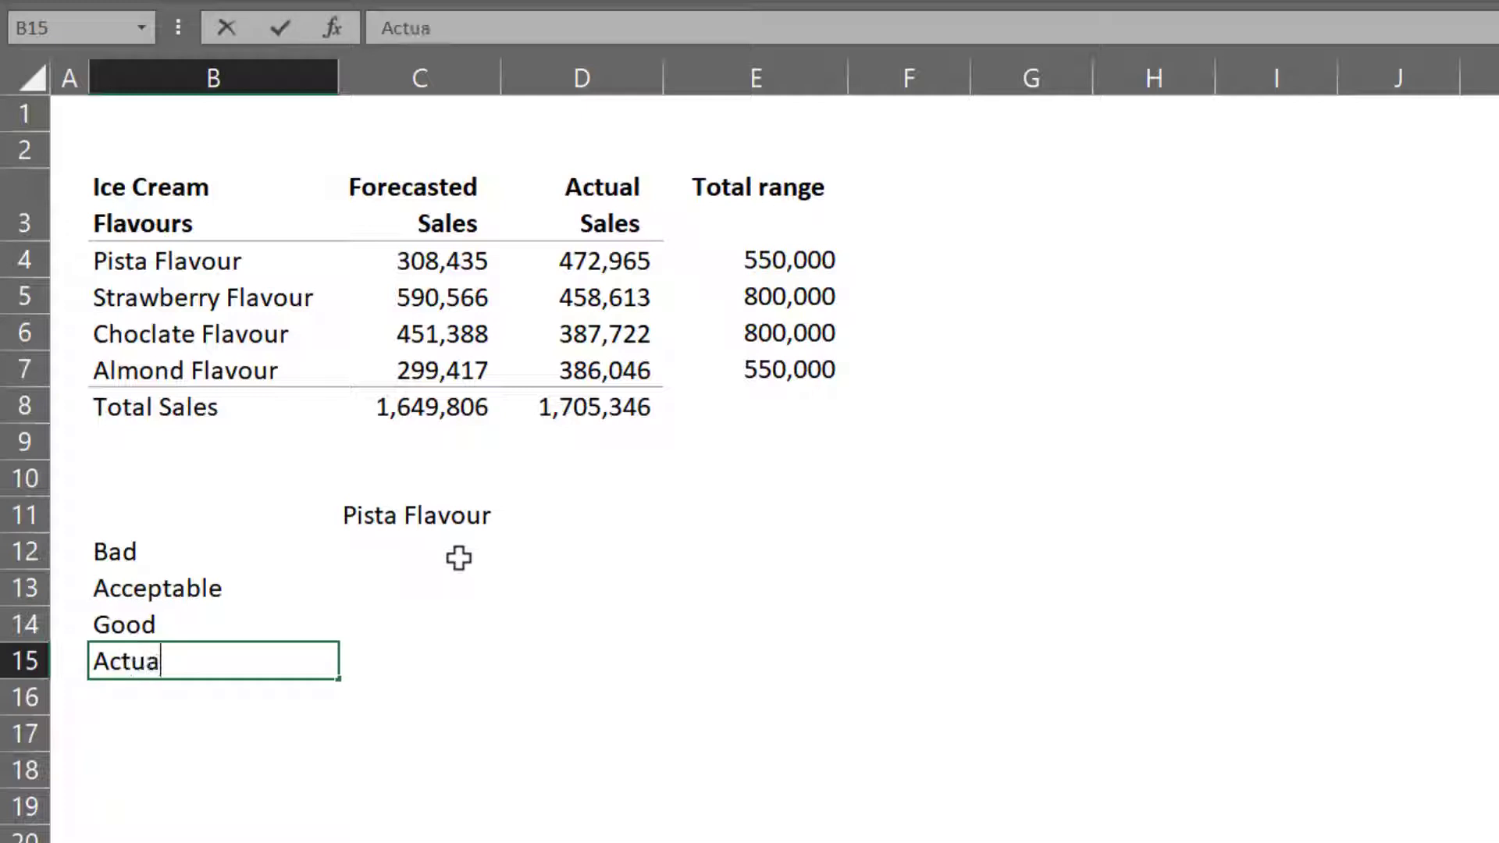
text(l)
key(Return)
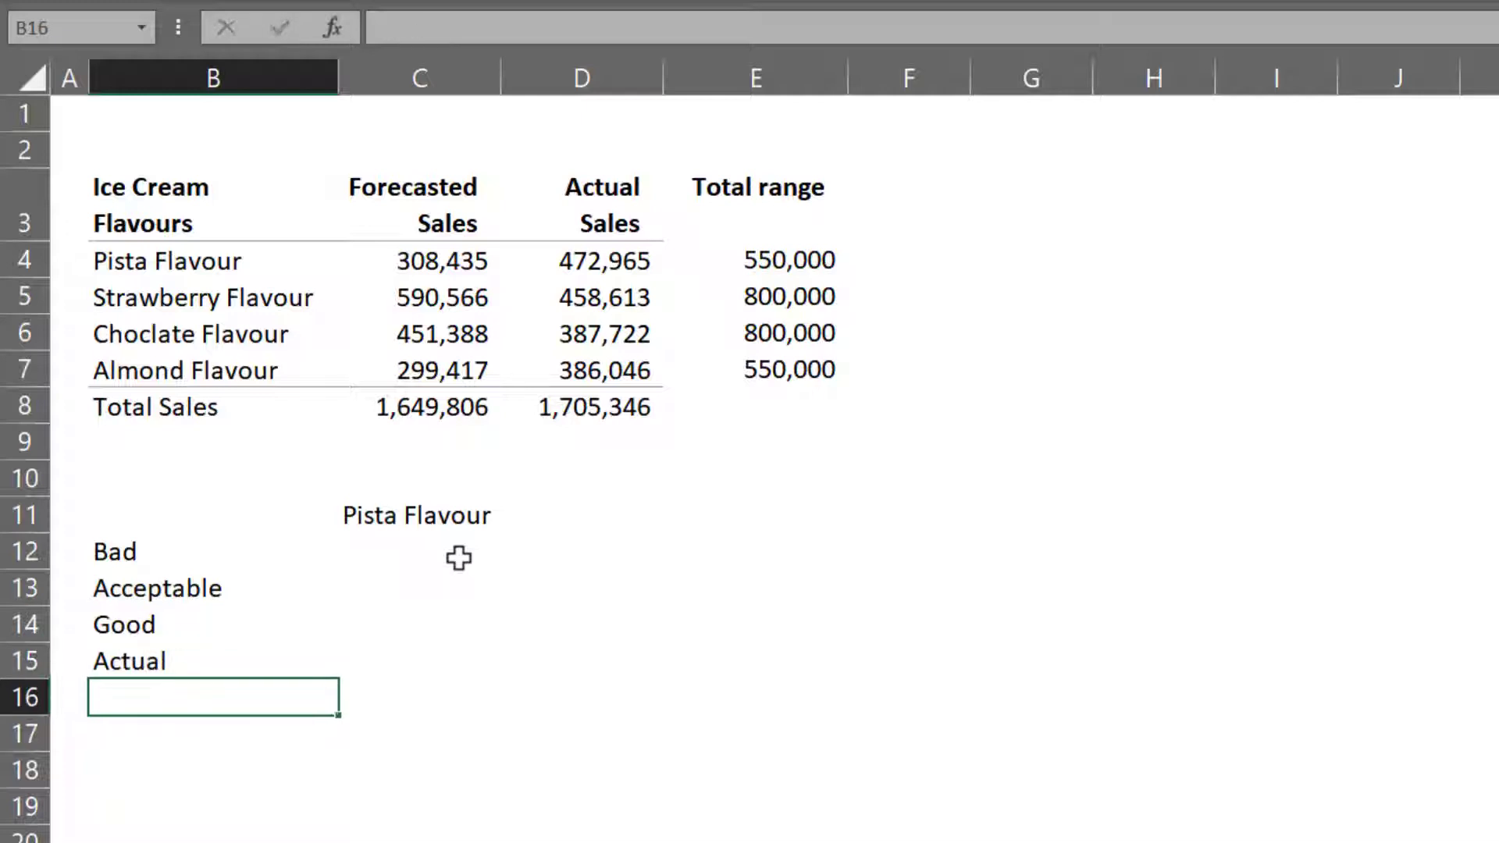
text(Target)
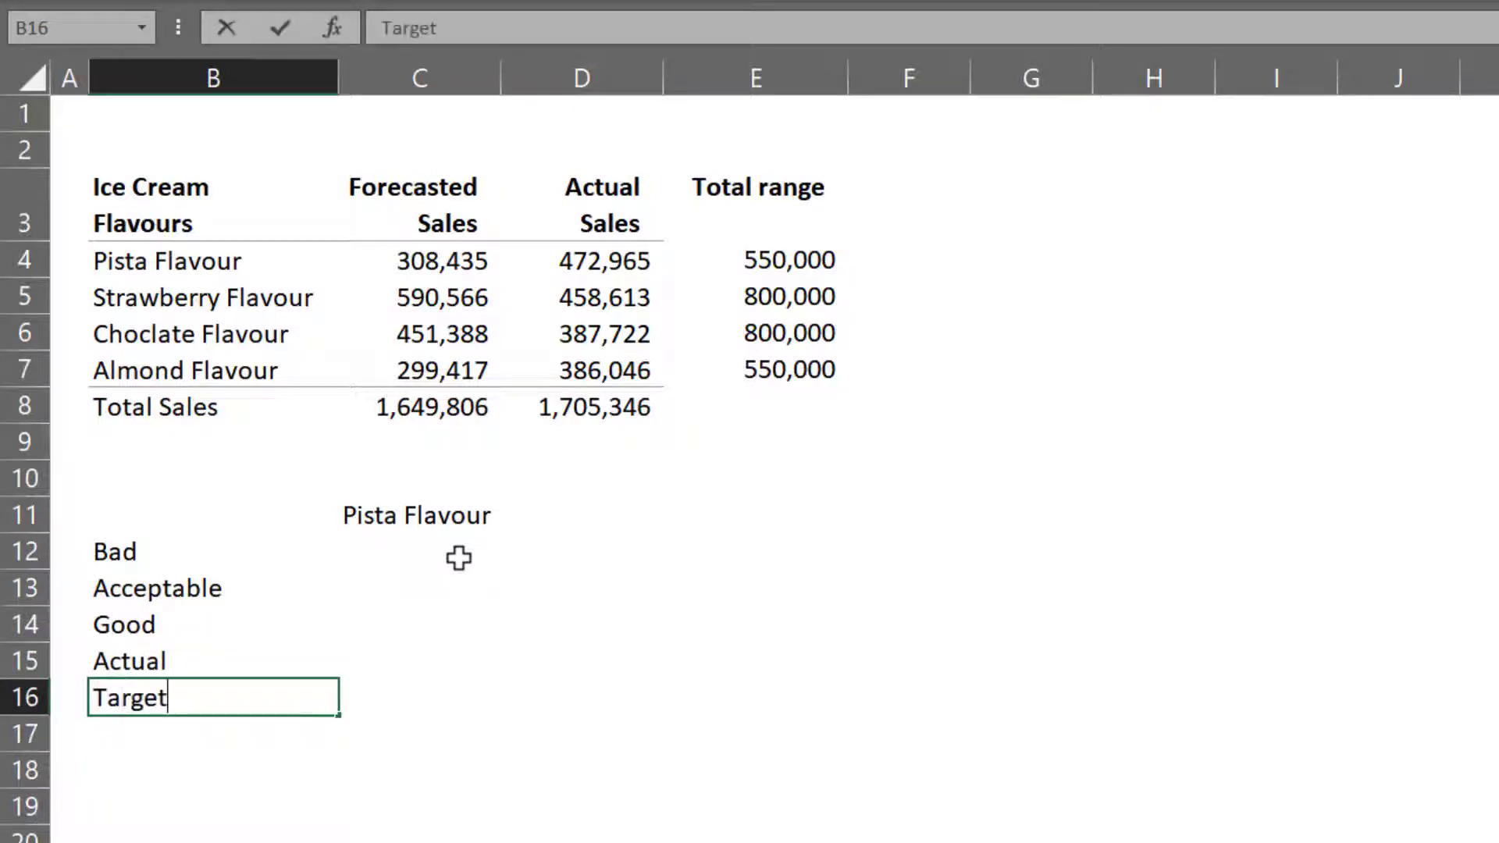
key(Return)
Fill C12:C14 with the band values 250,000, 200,000 and 100,000
click(458, 557)
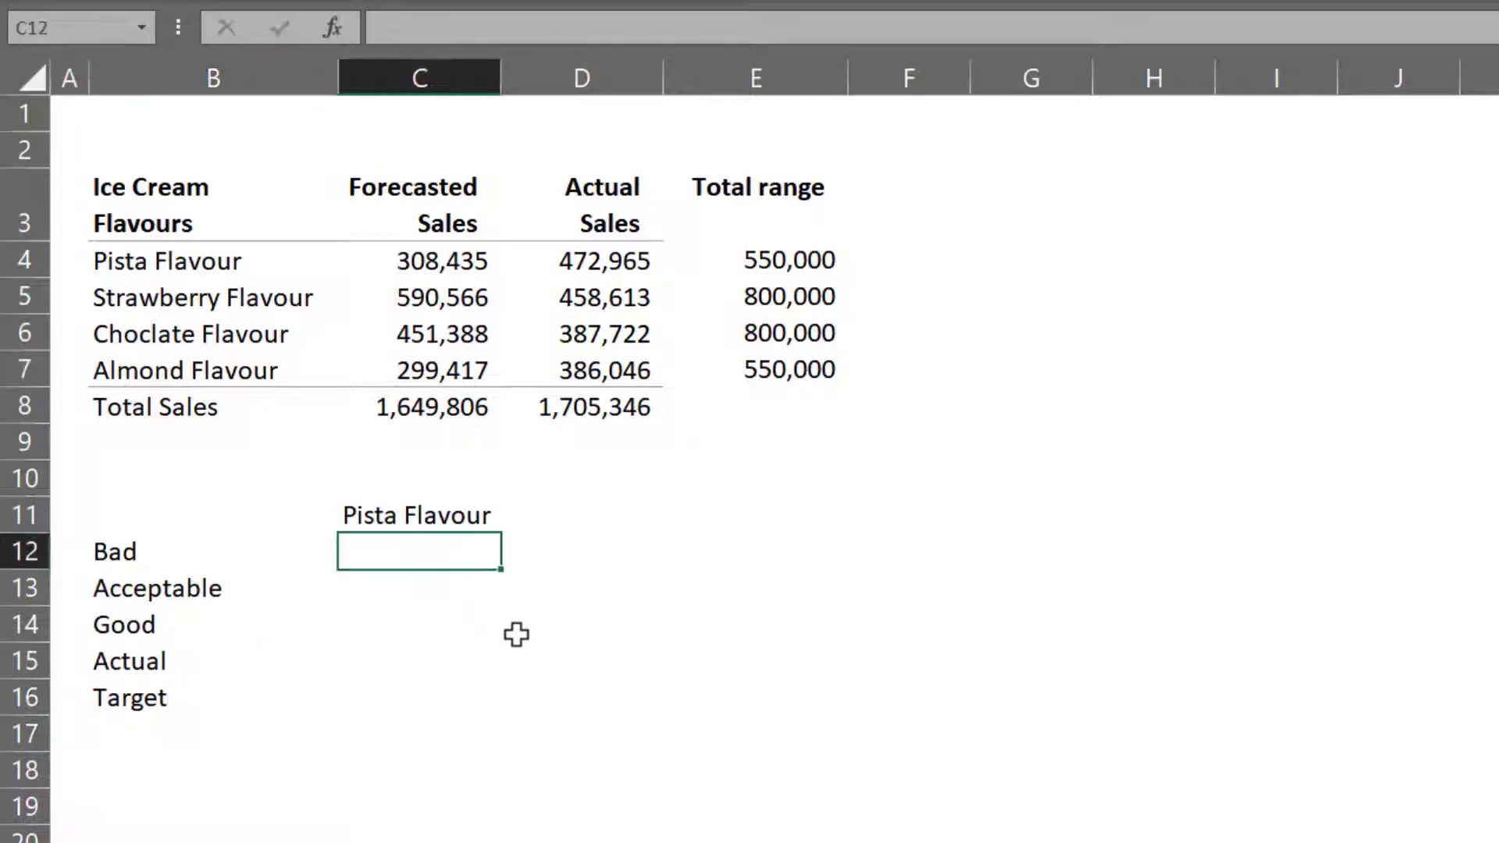
text(250000)
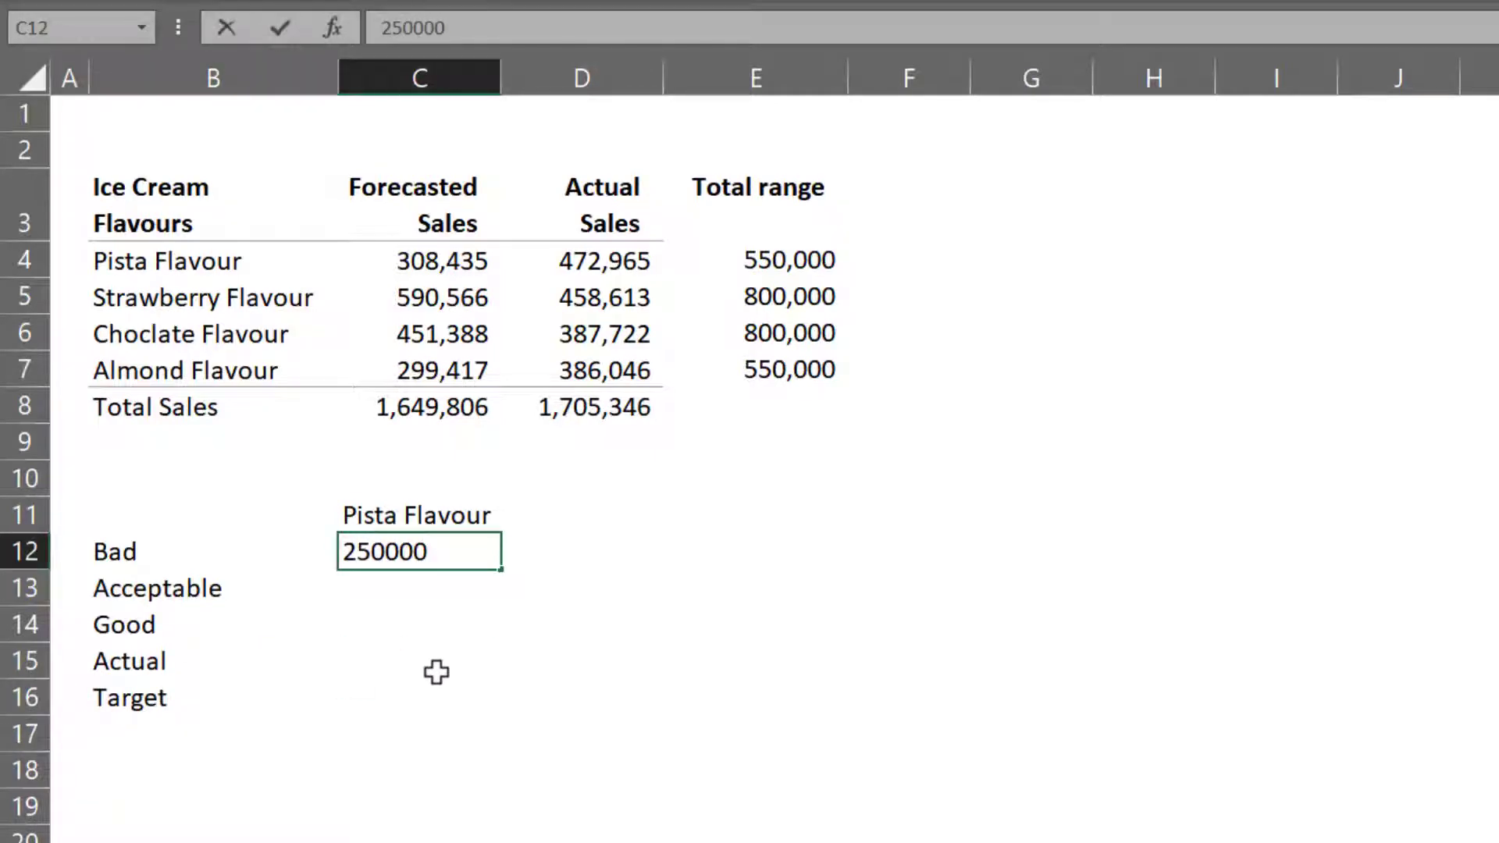
key(Return)
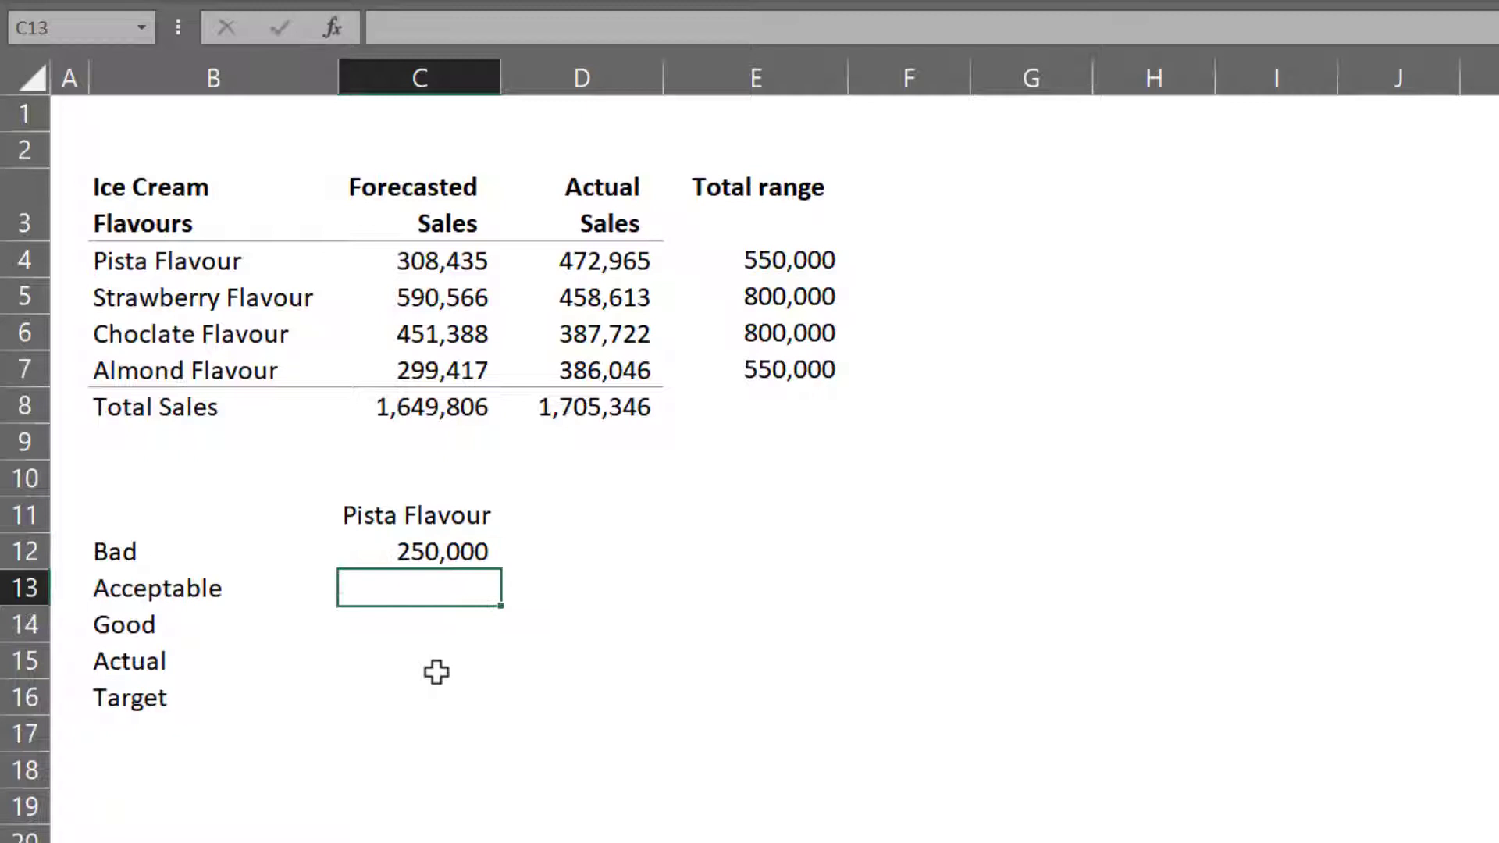
text(200000)
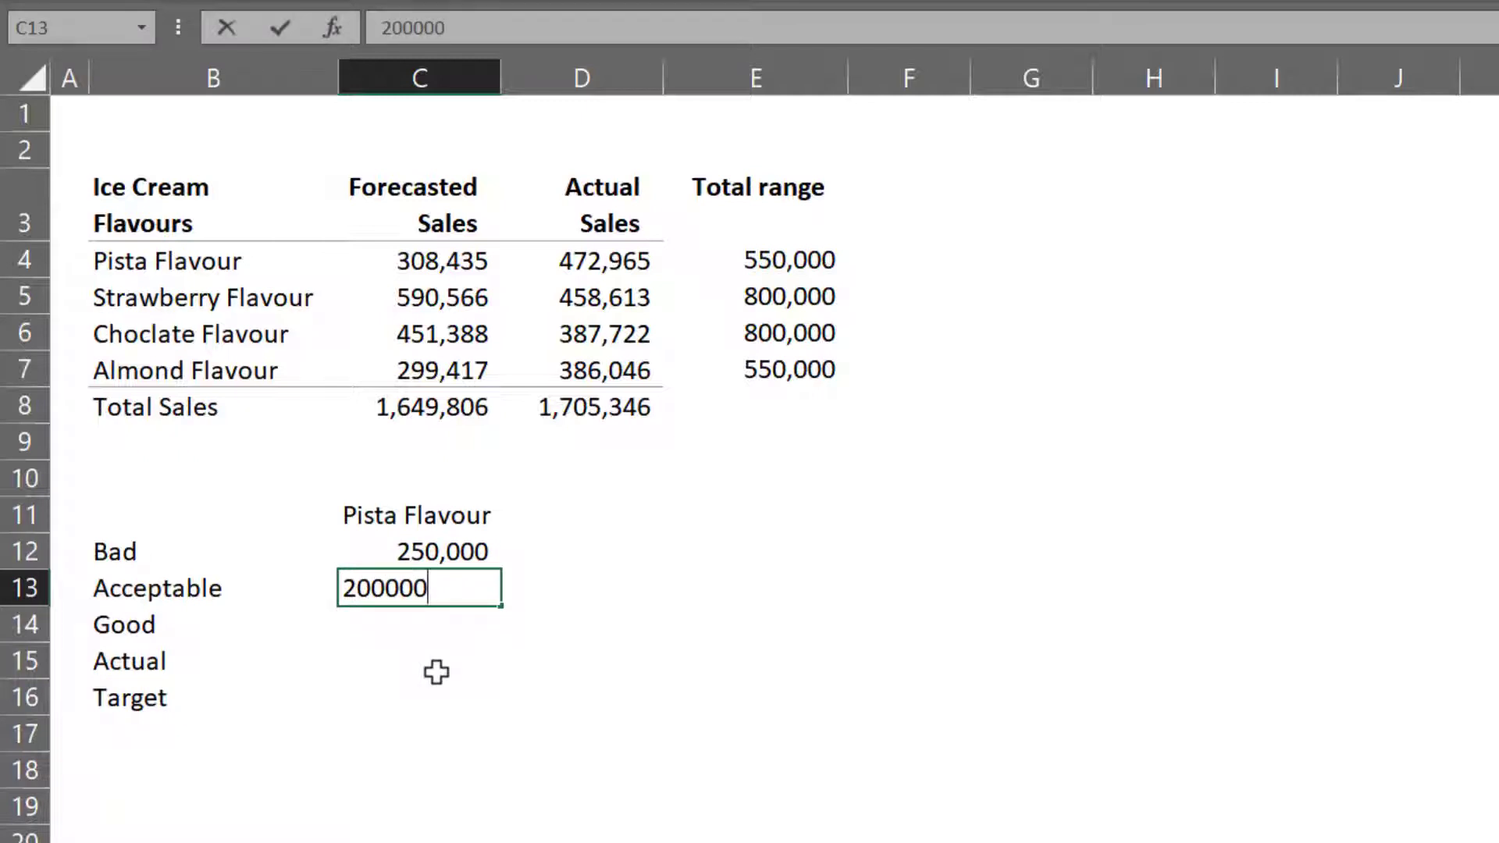
key(Return)
text(100,0)
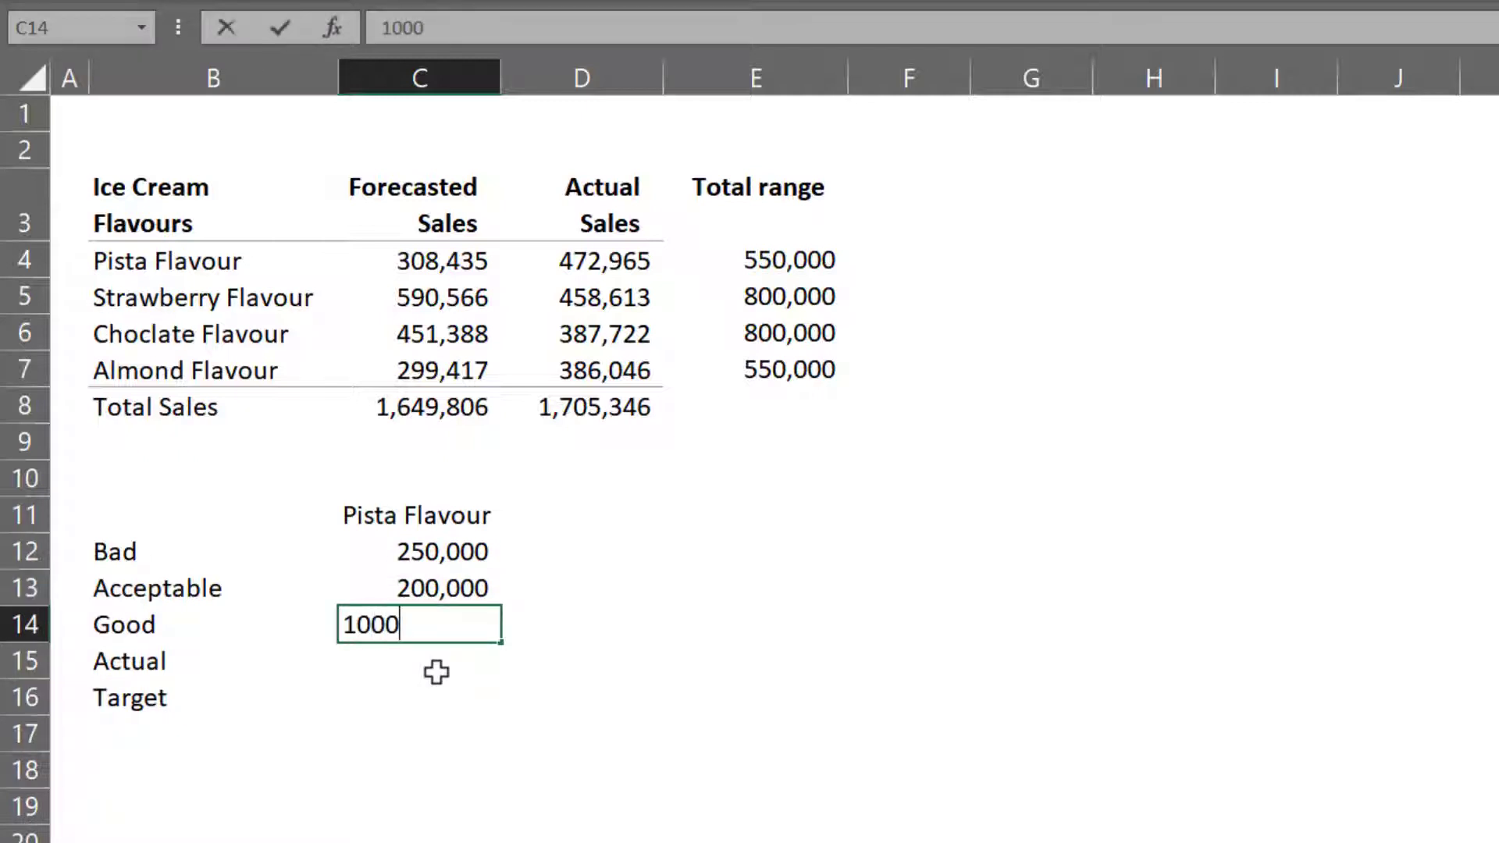
text(00)
key(Return)
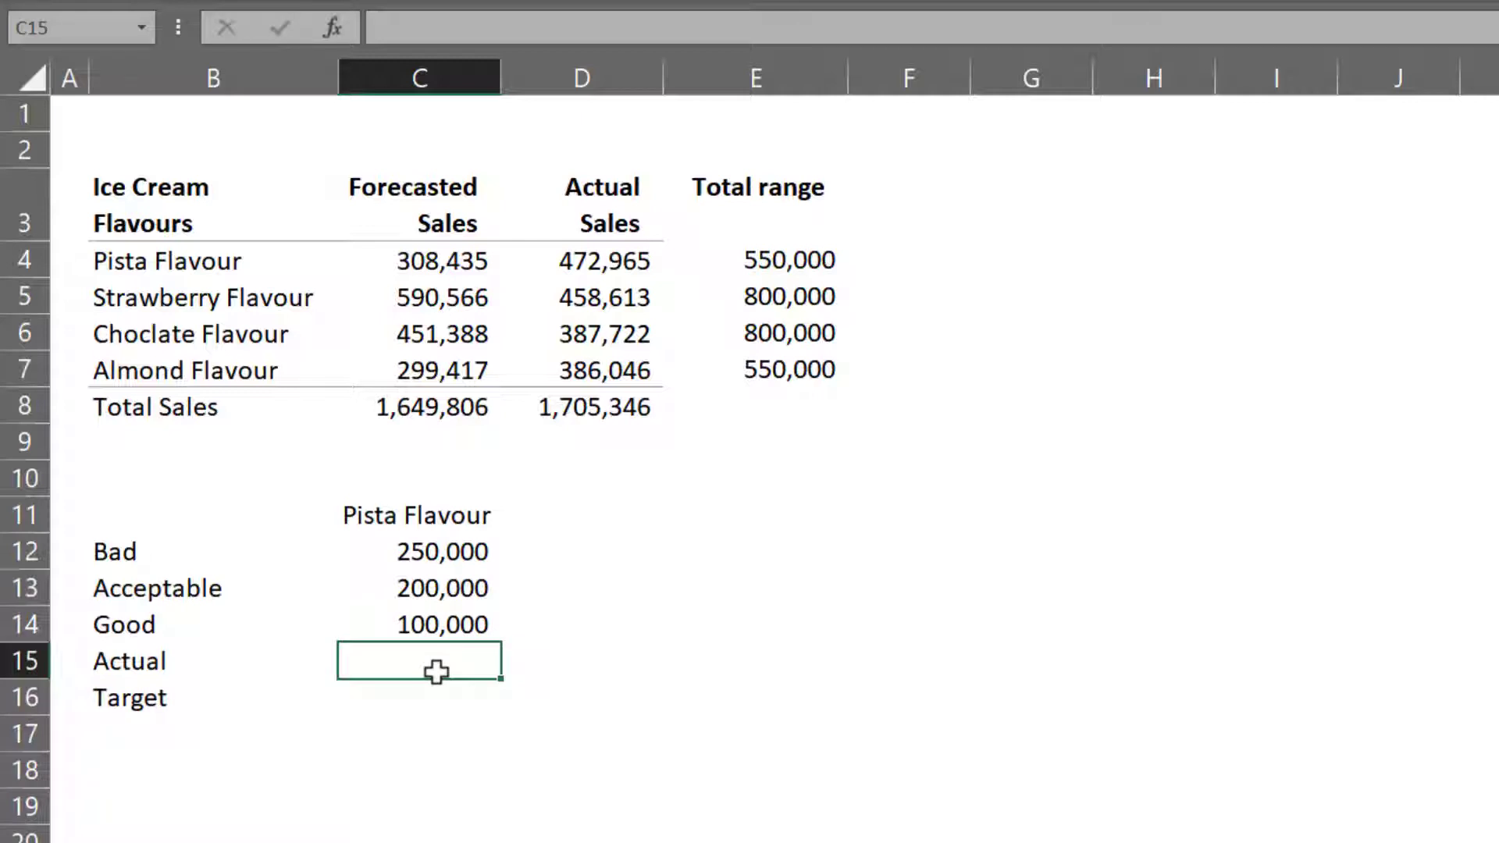
drag(469, 551, 484, 621)
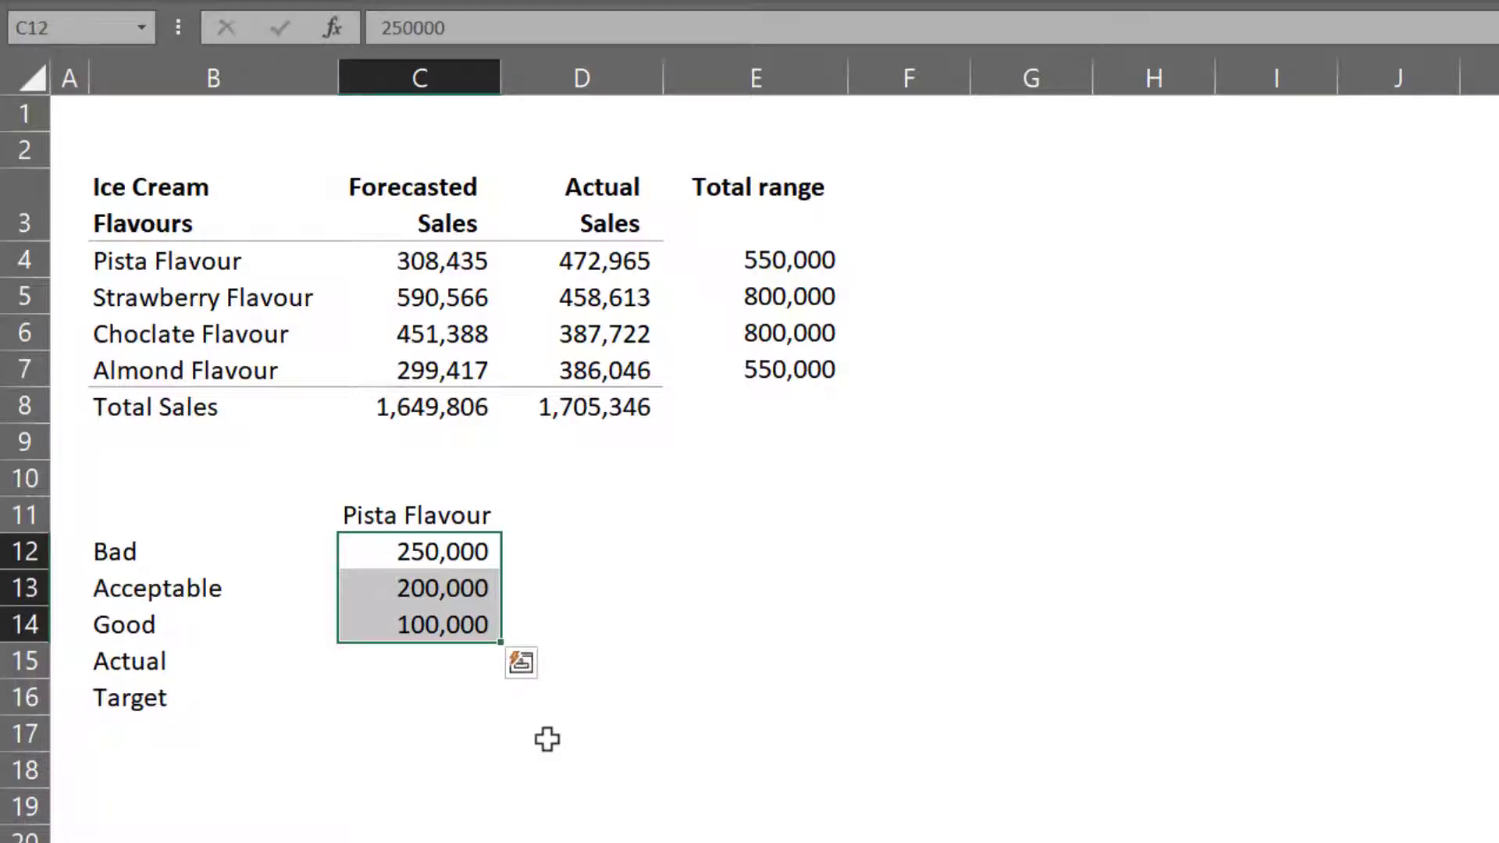
Set Actual to =D4 and Target to =C4 from the Pista sales figures
click(430, 660)
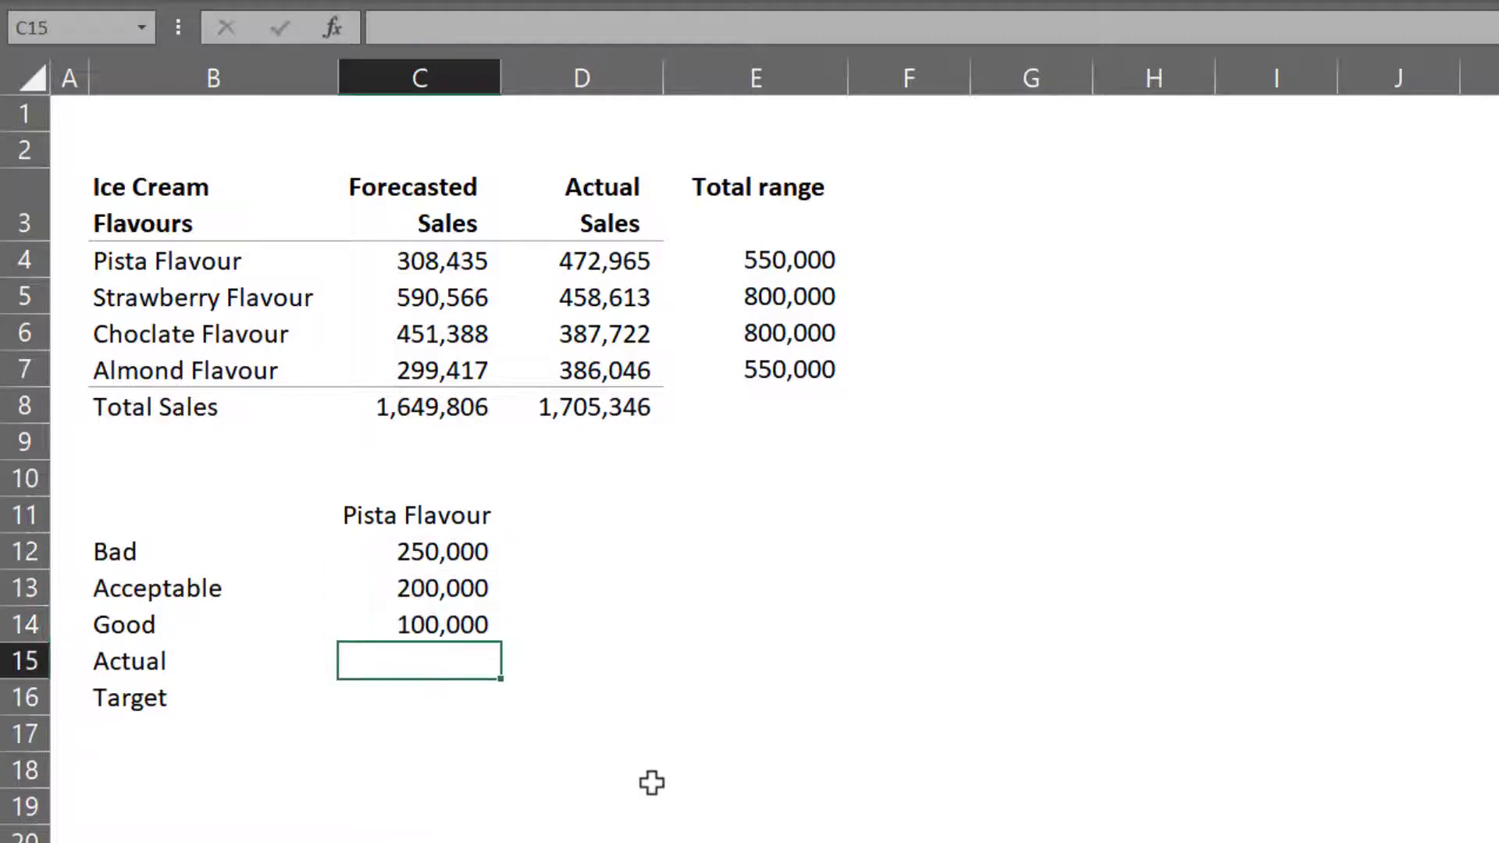
text(=)
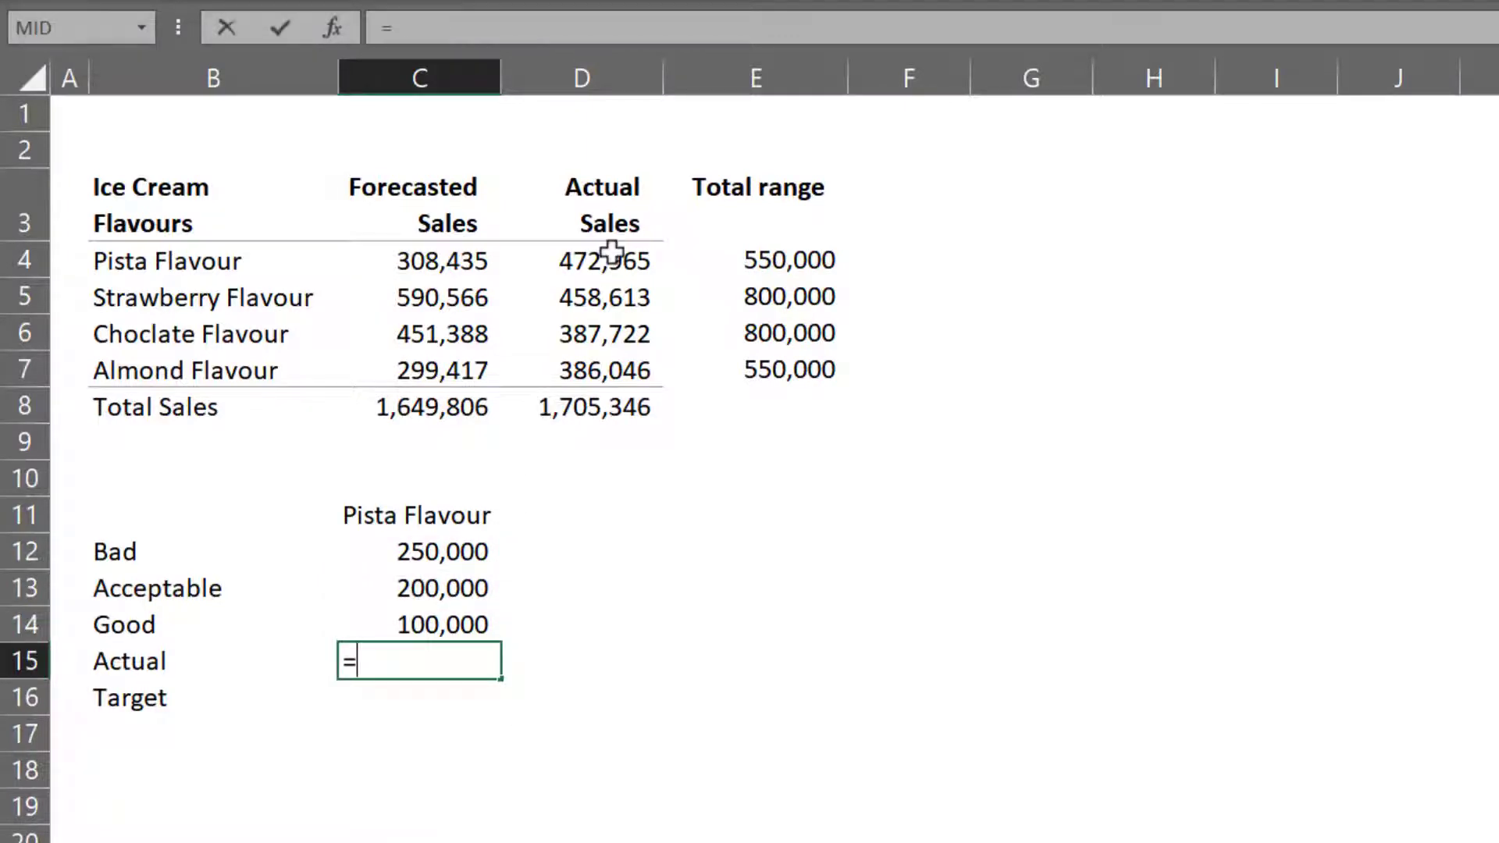
click(609, 251)
key(Return)
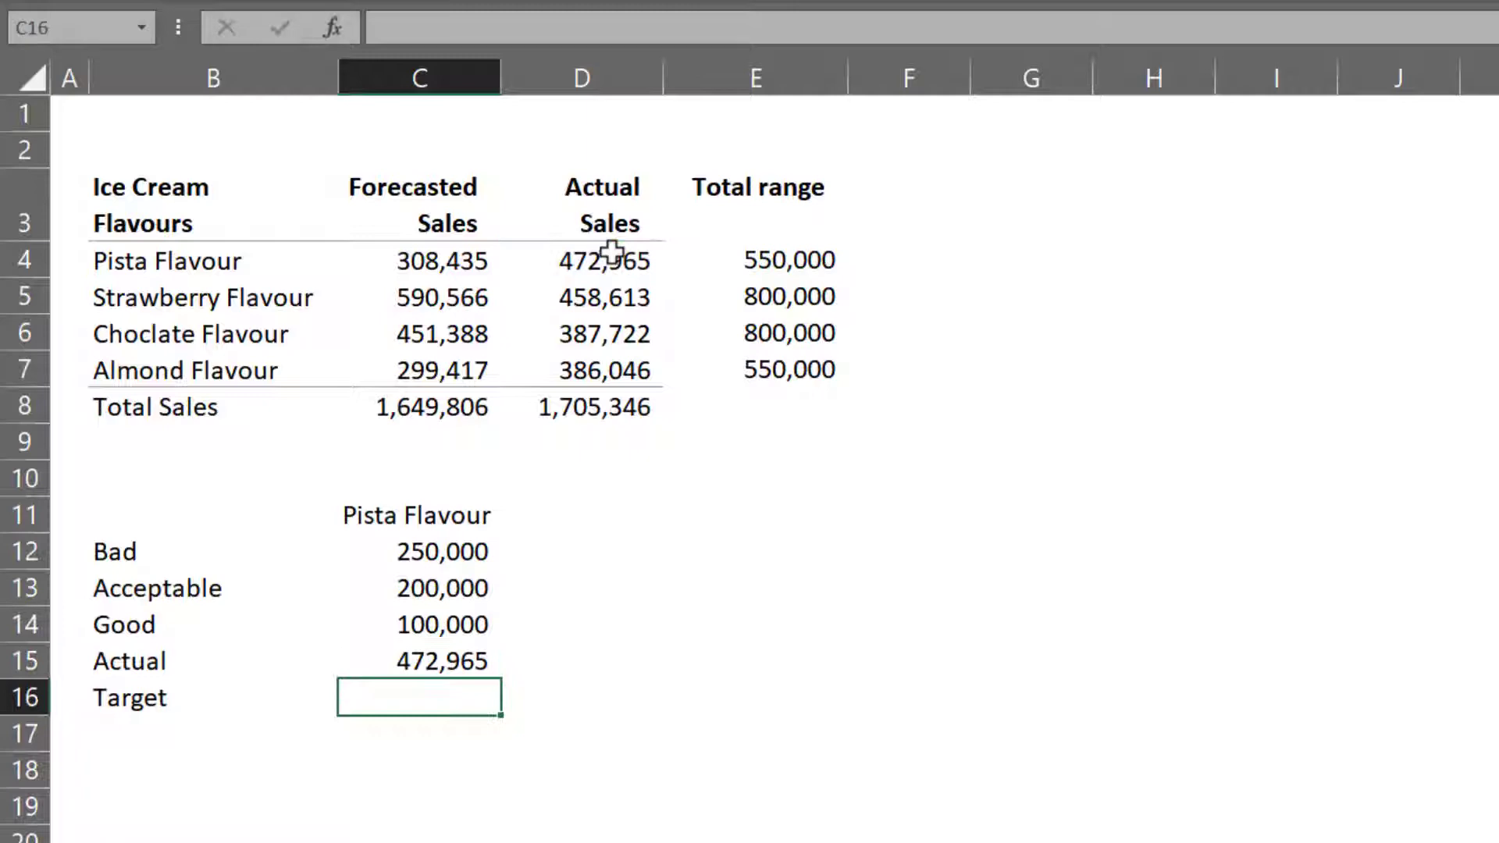
text(=)
click(489, 258)
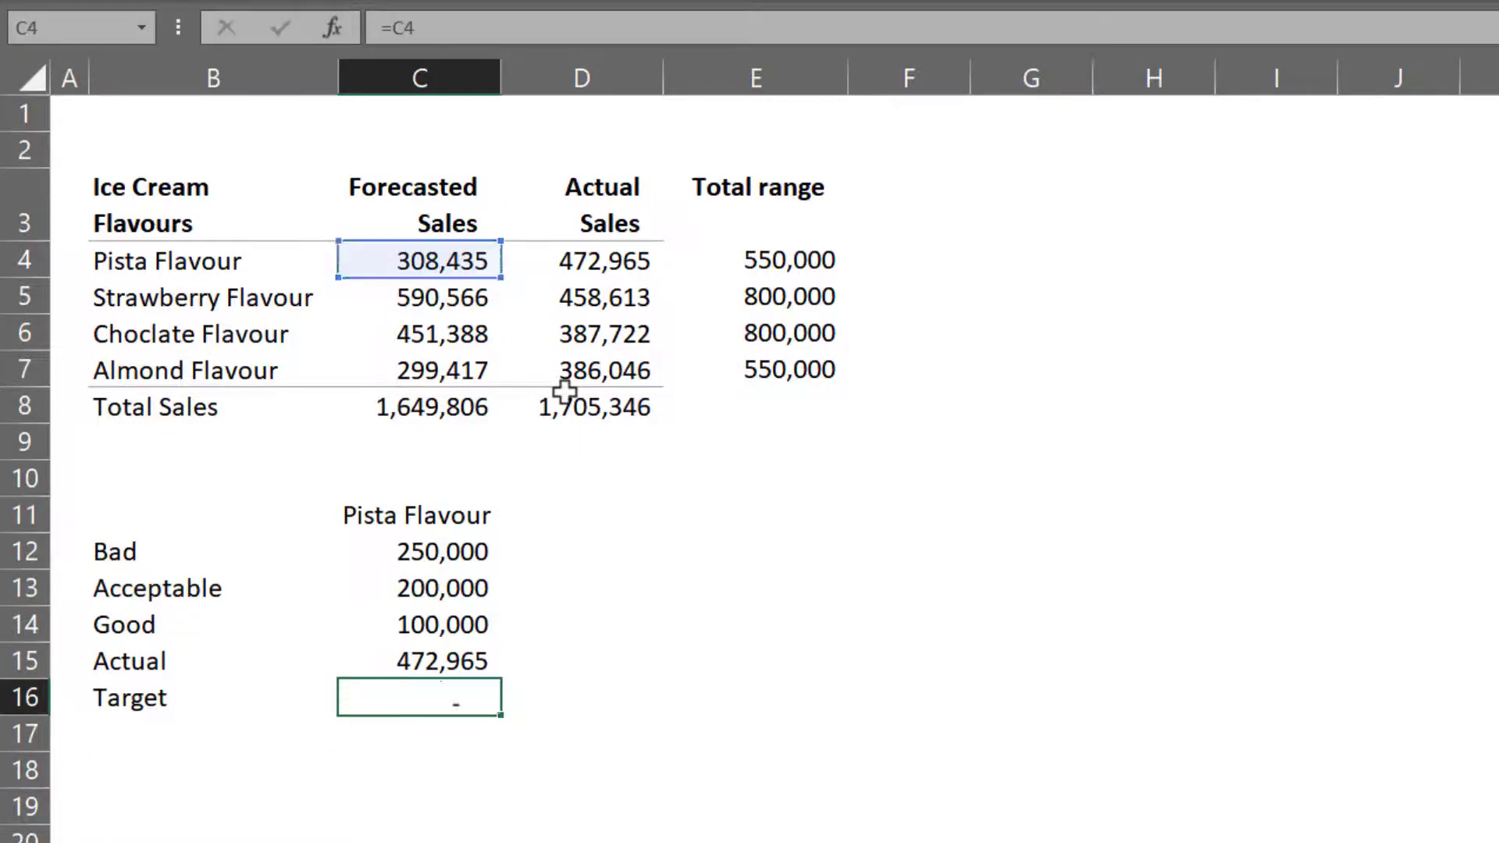
key(Return)
Insert a clustered column chart of the Pista Flavour block, move it down, and switch row/column
drag(332, 519, 426, 676)
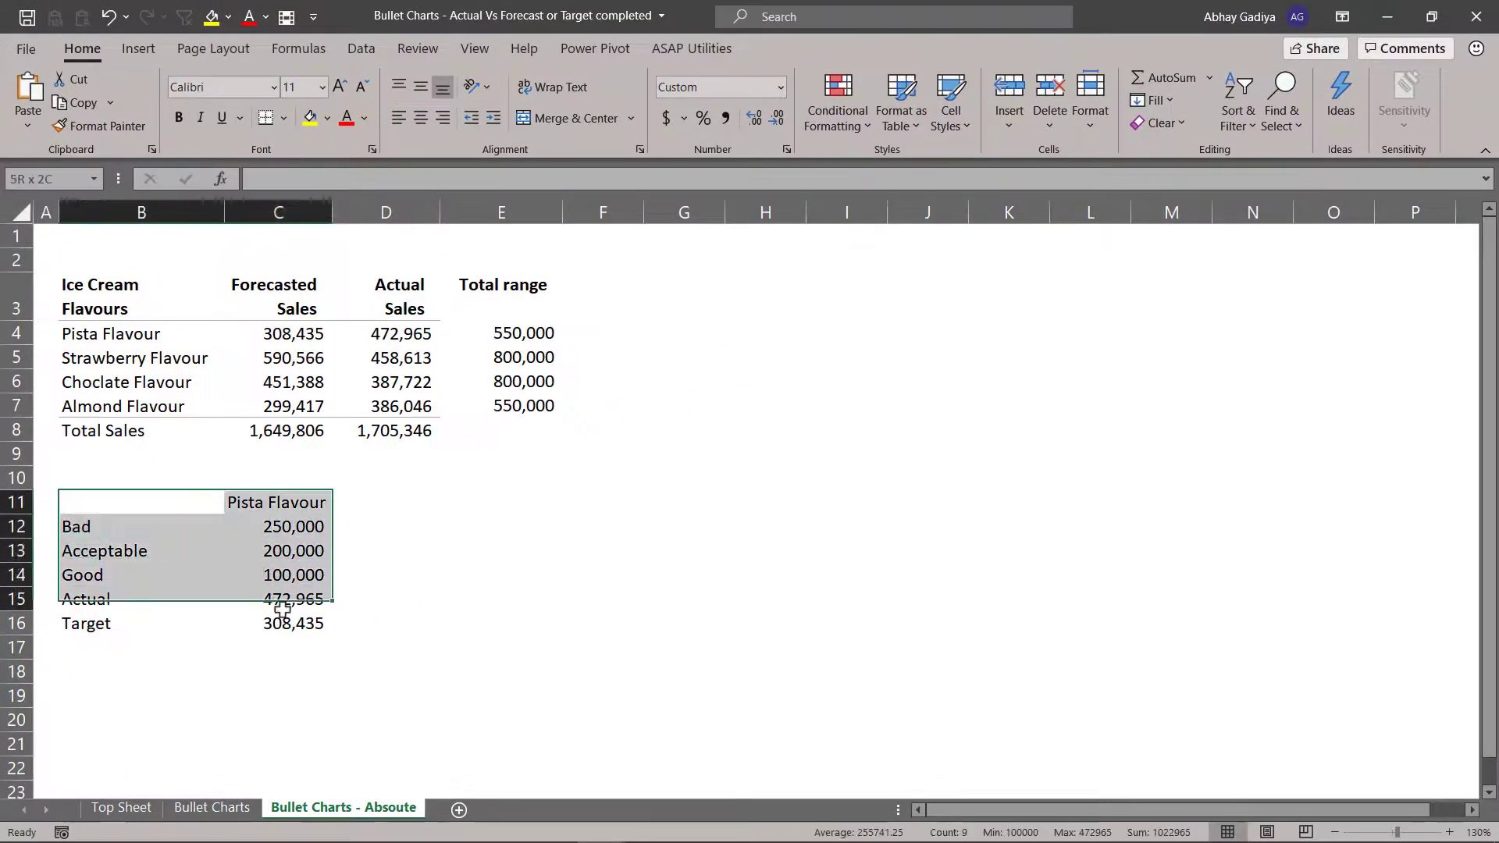
drag(282, 609, 282, 624)
click(139, 48)
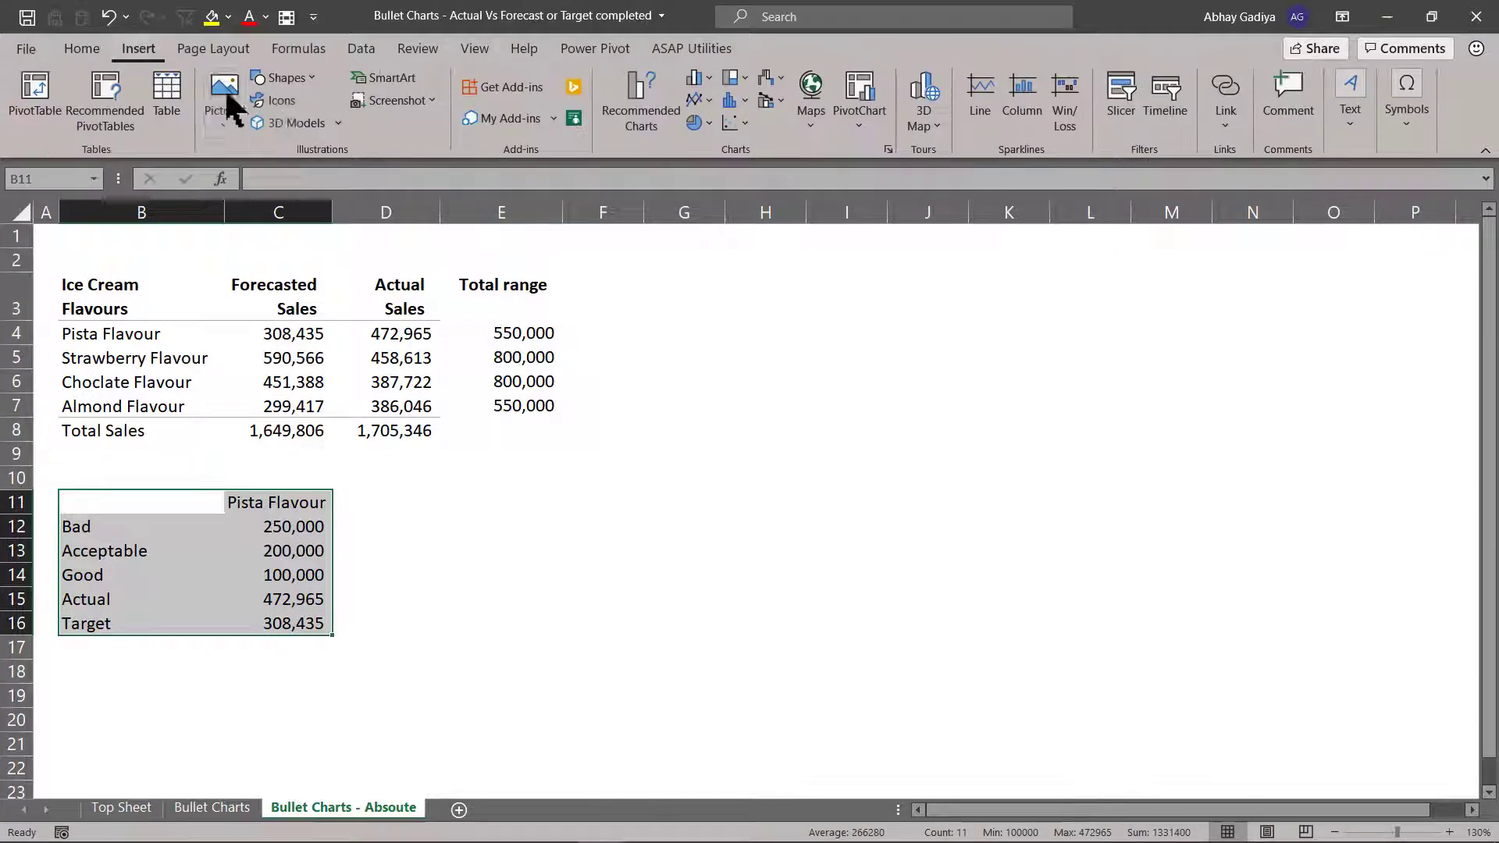
click(698, 78)
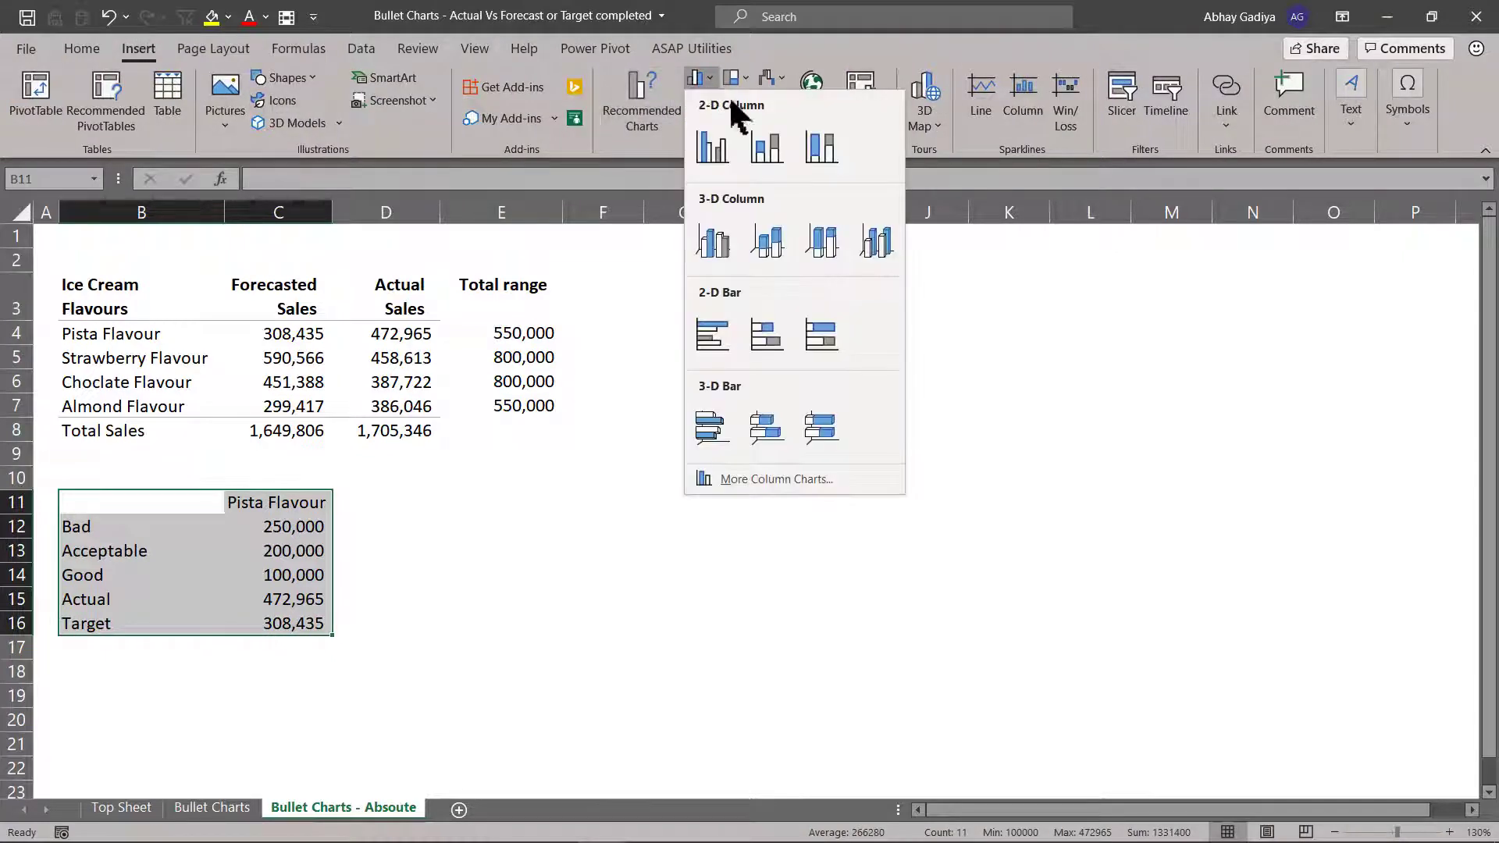
click(790, 142)
drag(629, 338, 719, 435)
scroll(799, 421, down, 3)
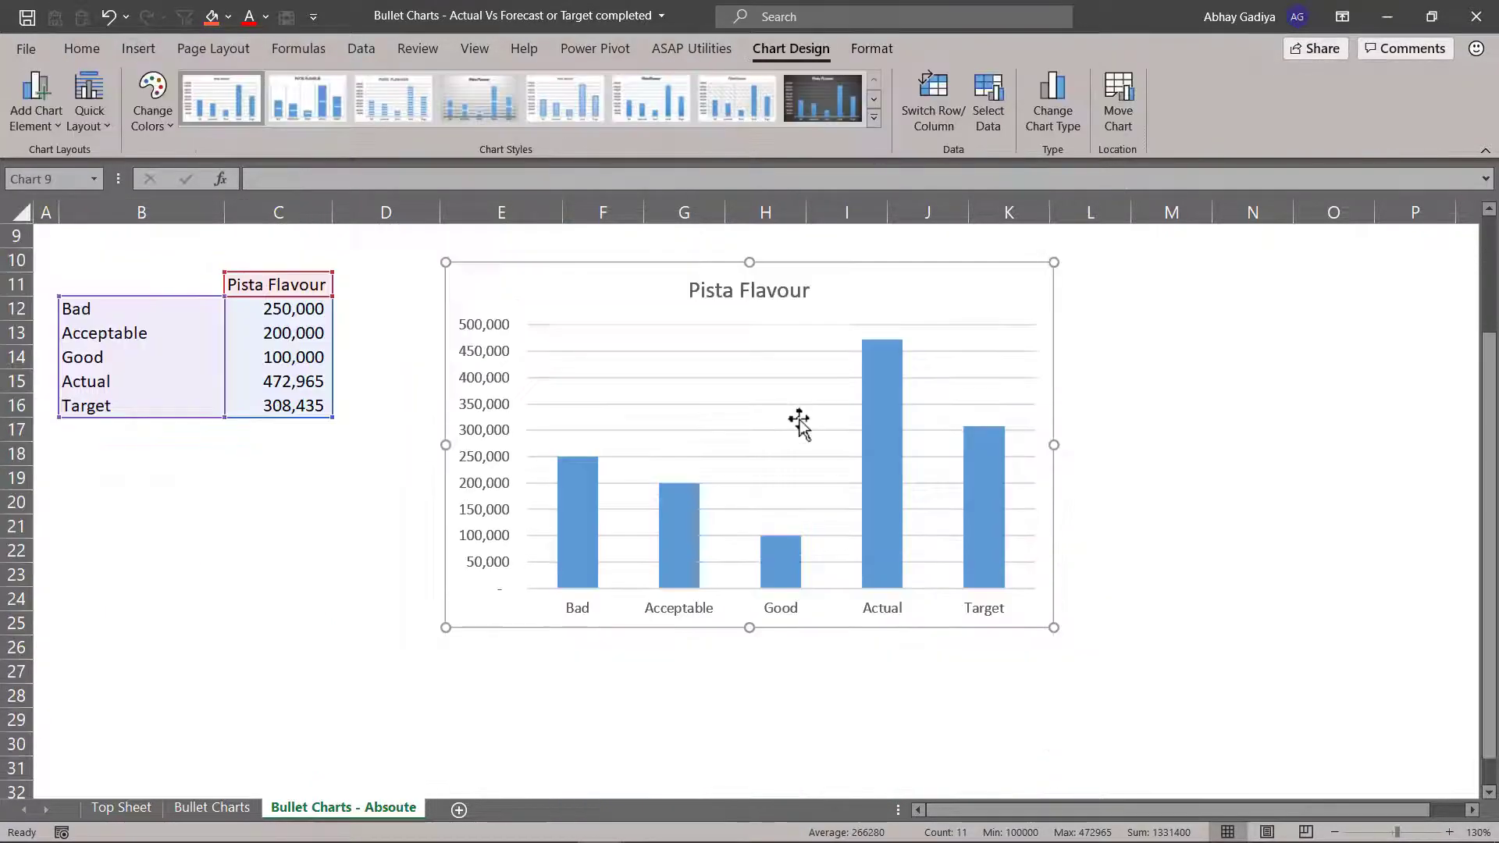
click(943, 104)
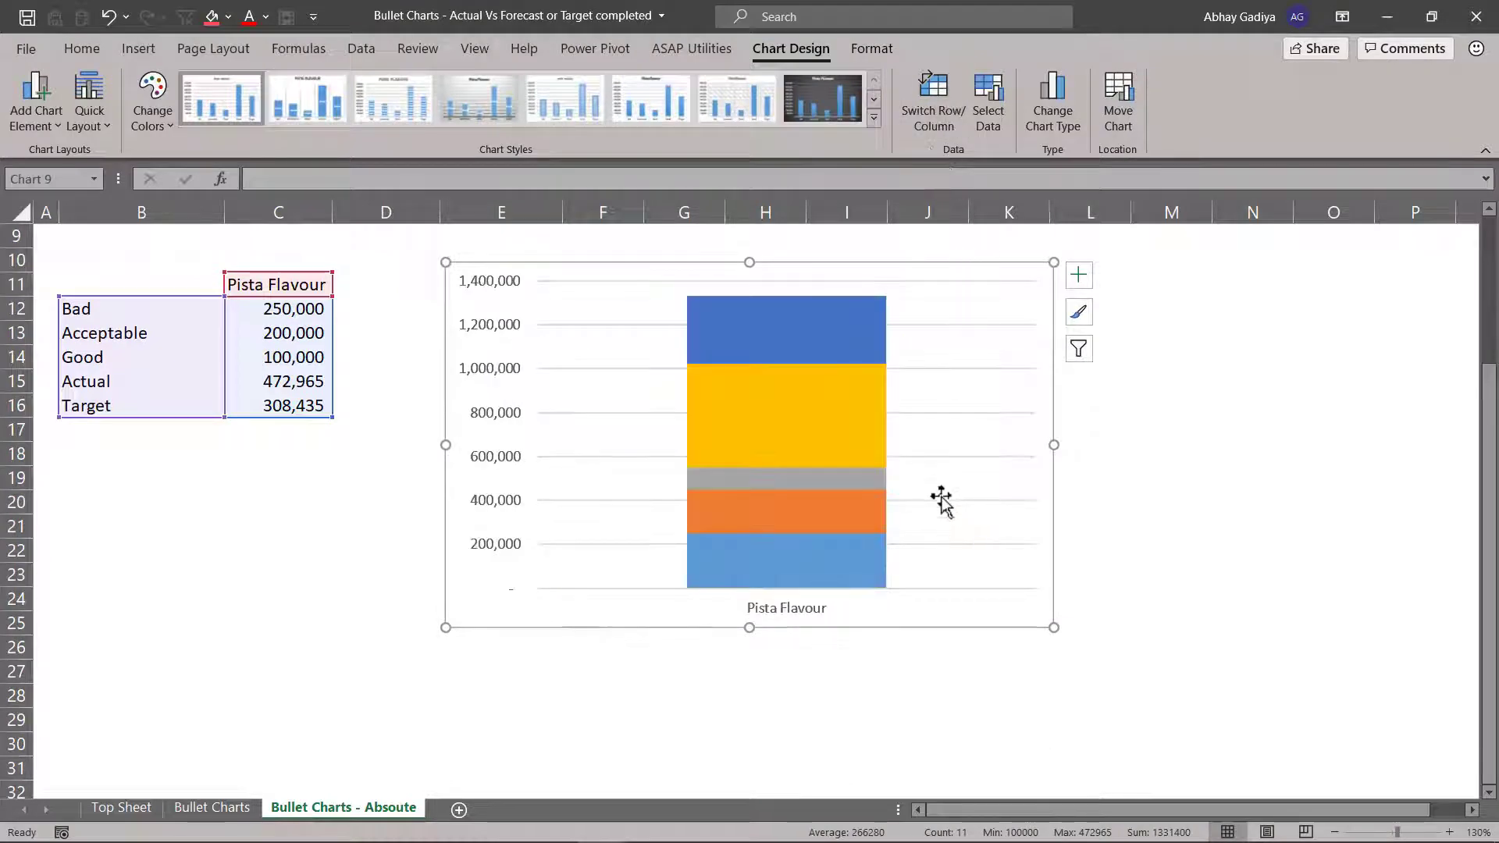
Make it a combo: bands Stacked Column, Actual Stacked Column and Target Line with Markers on the secondary axis
click(1047, 117)
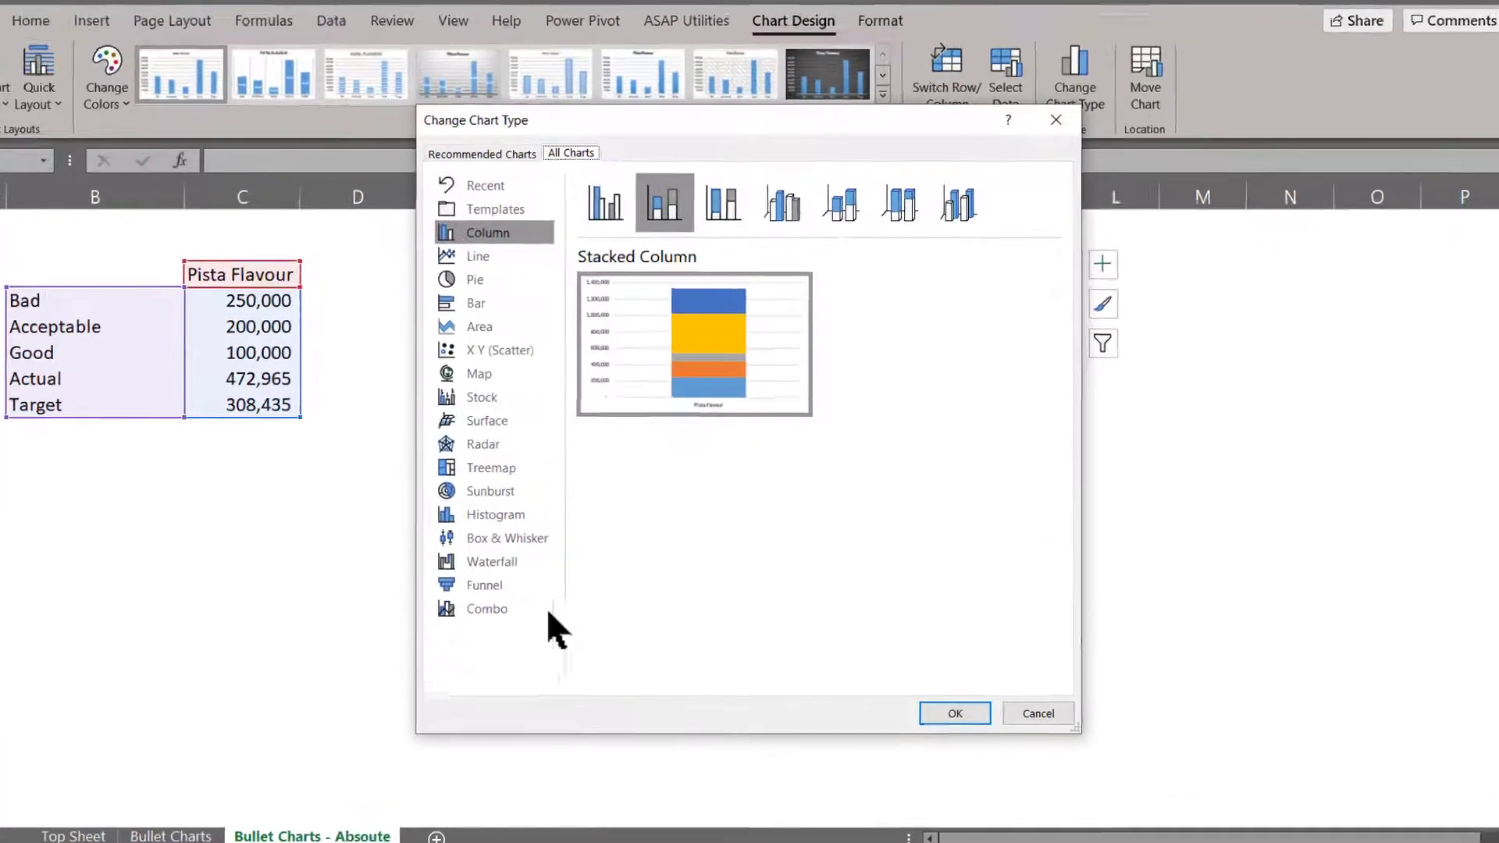
click(503, 597)
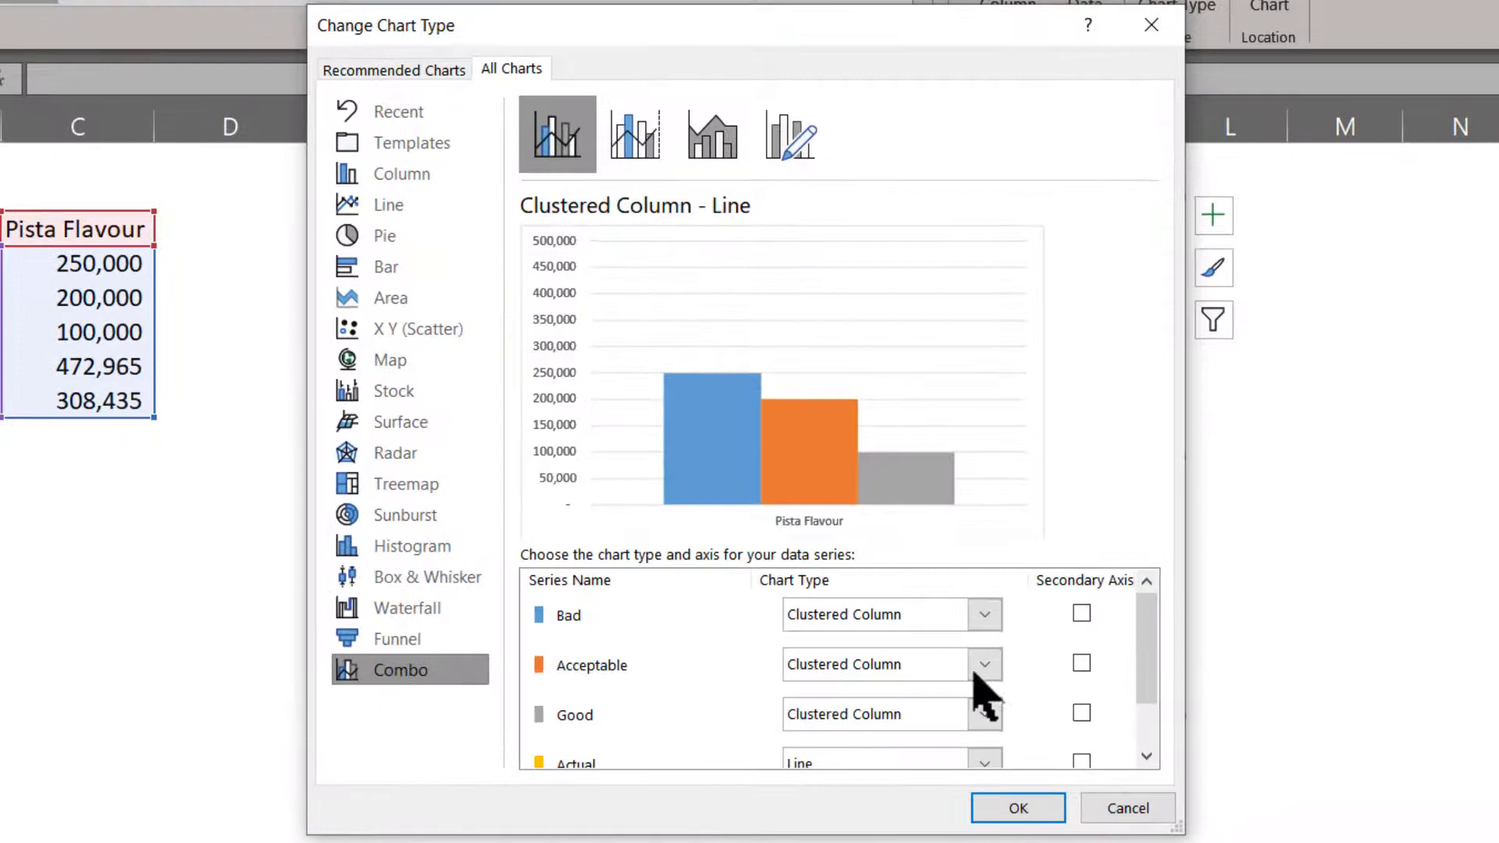
click(949, 615)
click(904, 70)
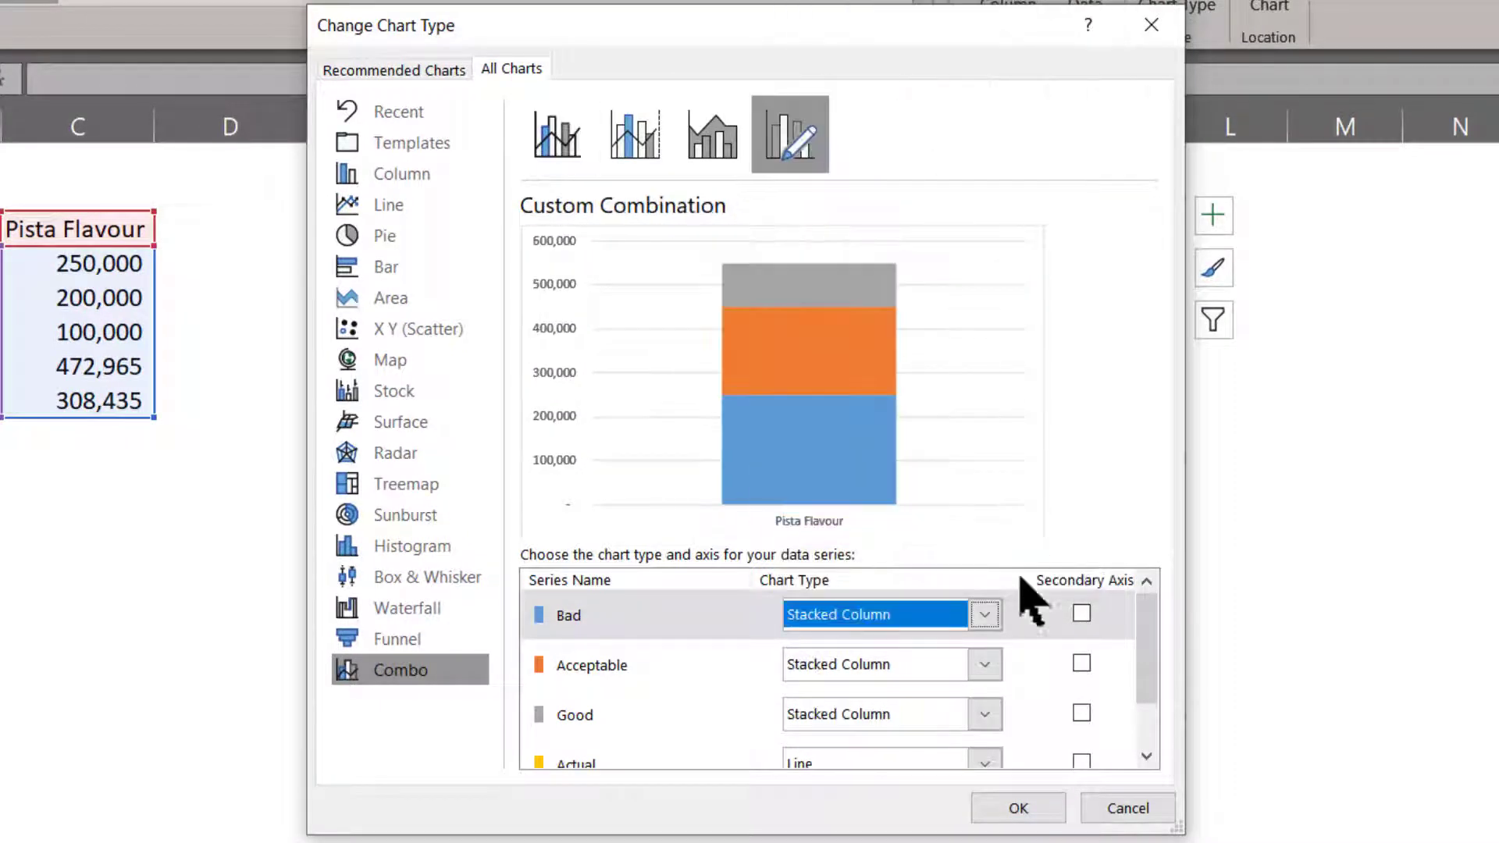
scroll(1079, 751, down, 1)
click(1082, 692)
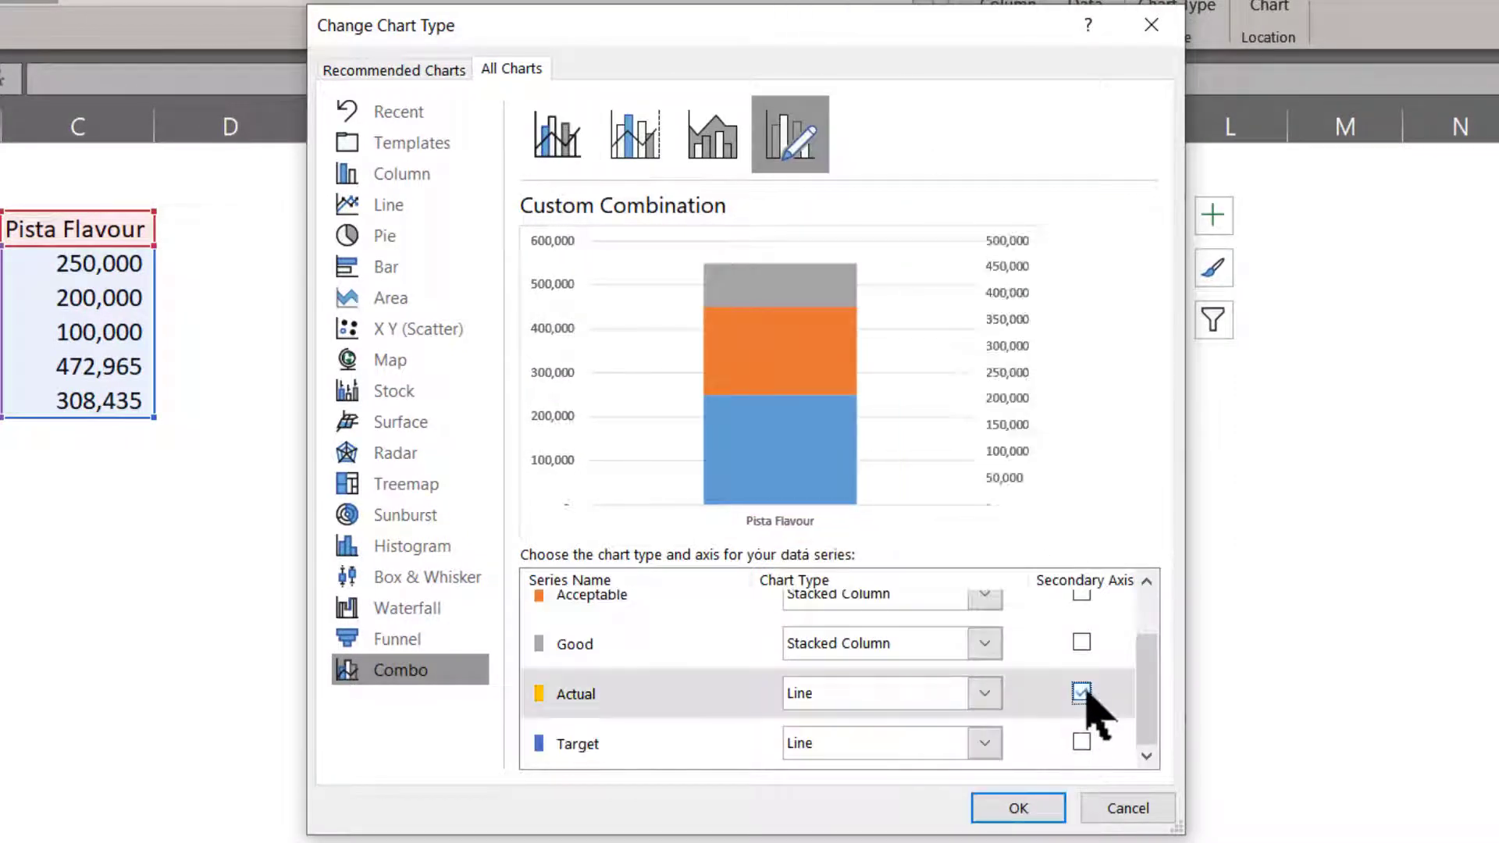
click(1082, 742)
click(985, 694)
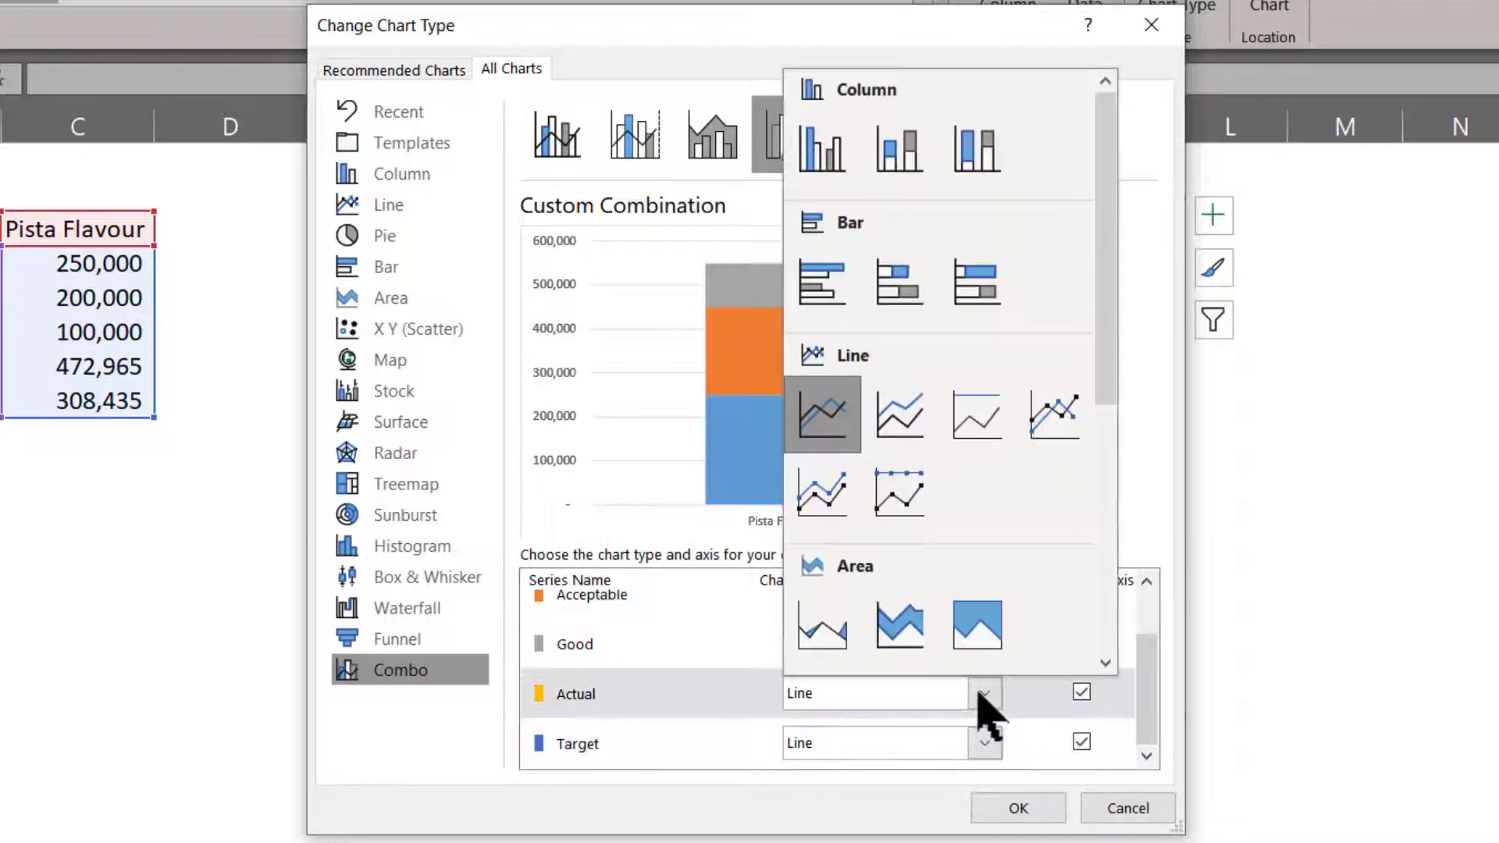
click(898, 149)
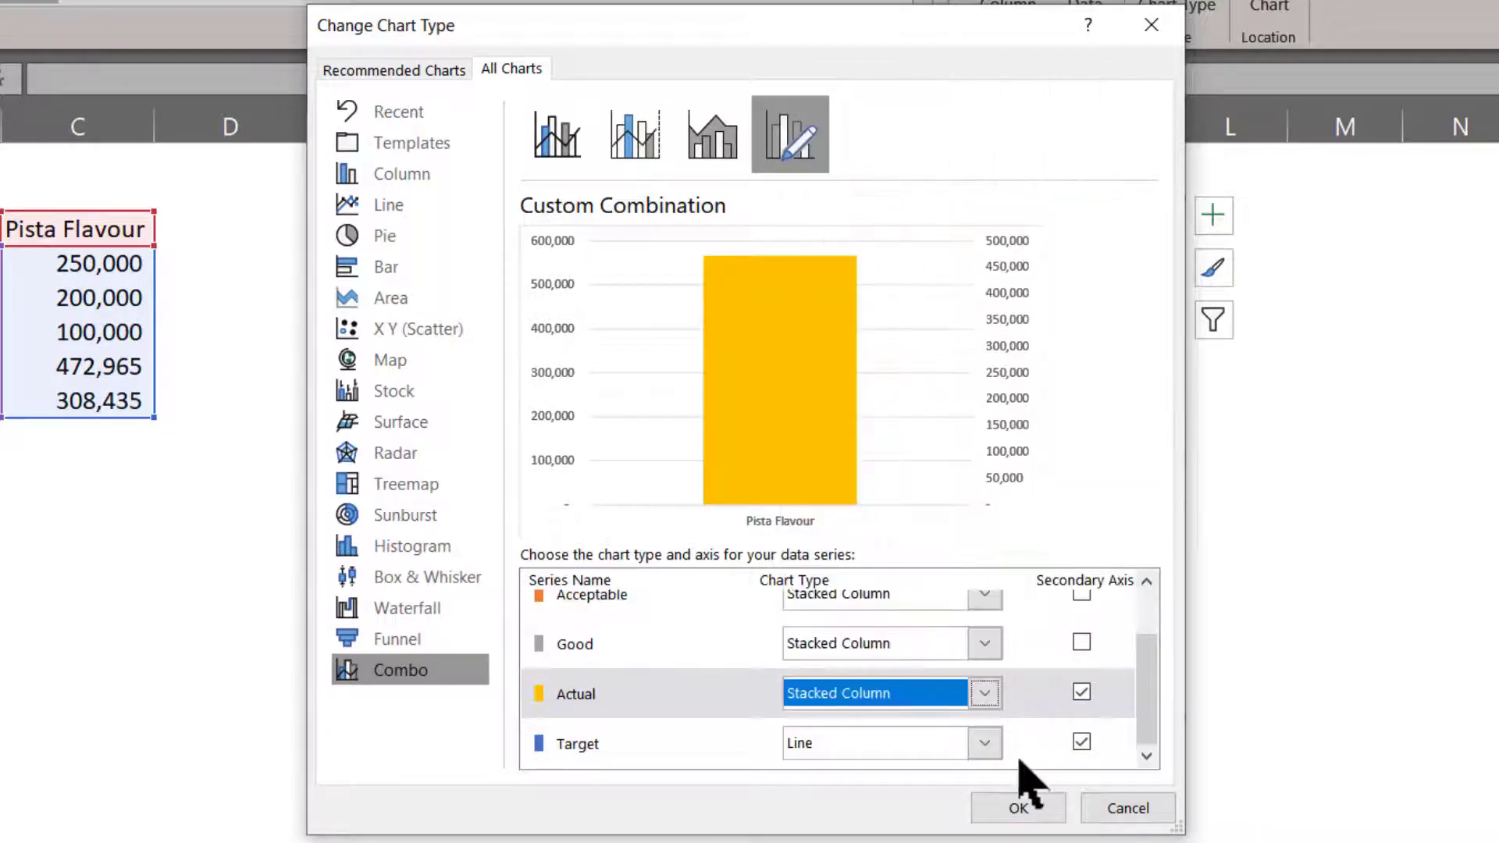
click(985, 743)
click(1054, 466)
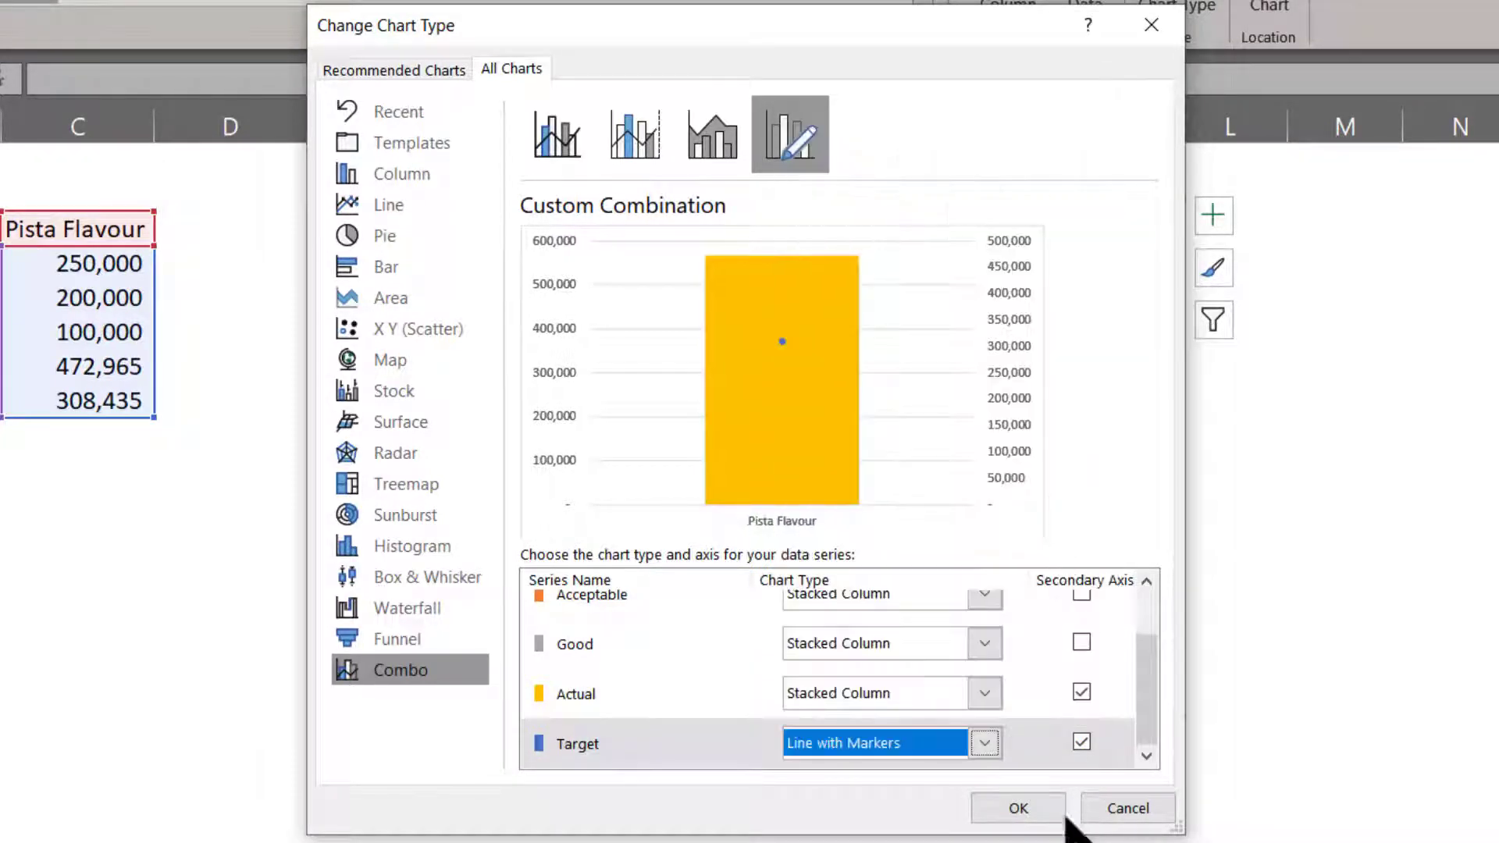
click(1044, 813)
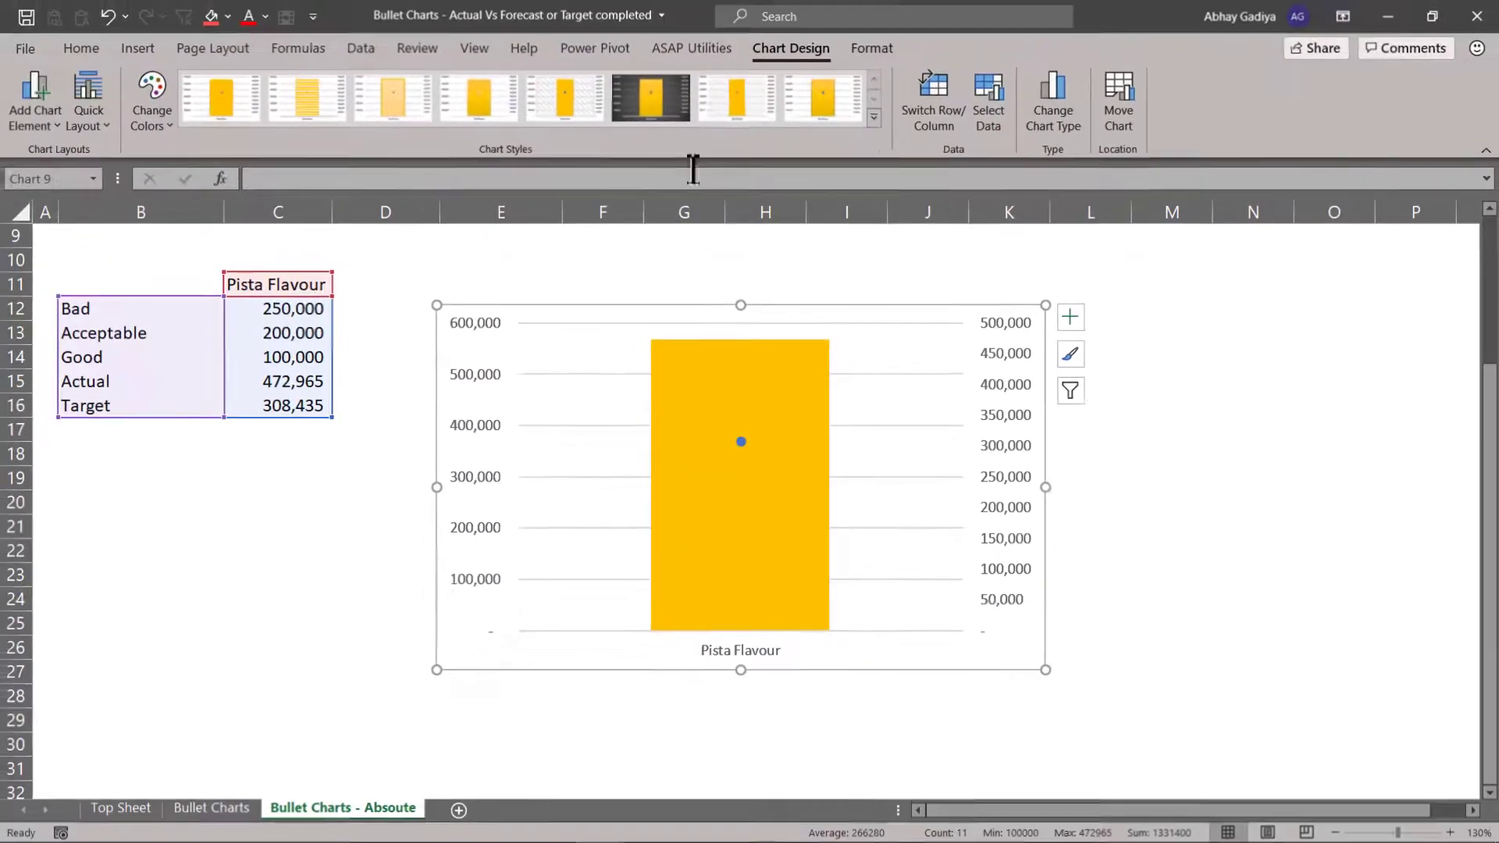
Set the Bad band series' gap width to 0%, then select both vertical axes
click(864, 44)
click(137, 78)
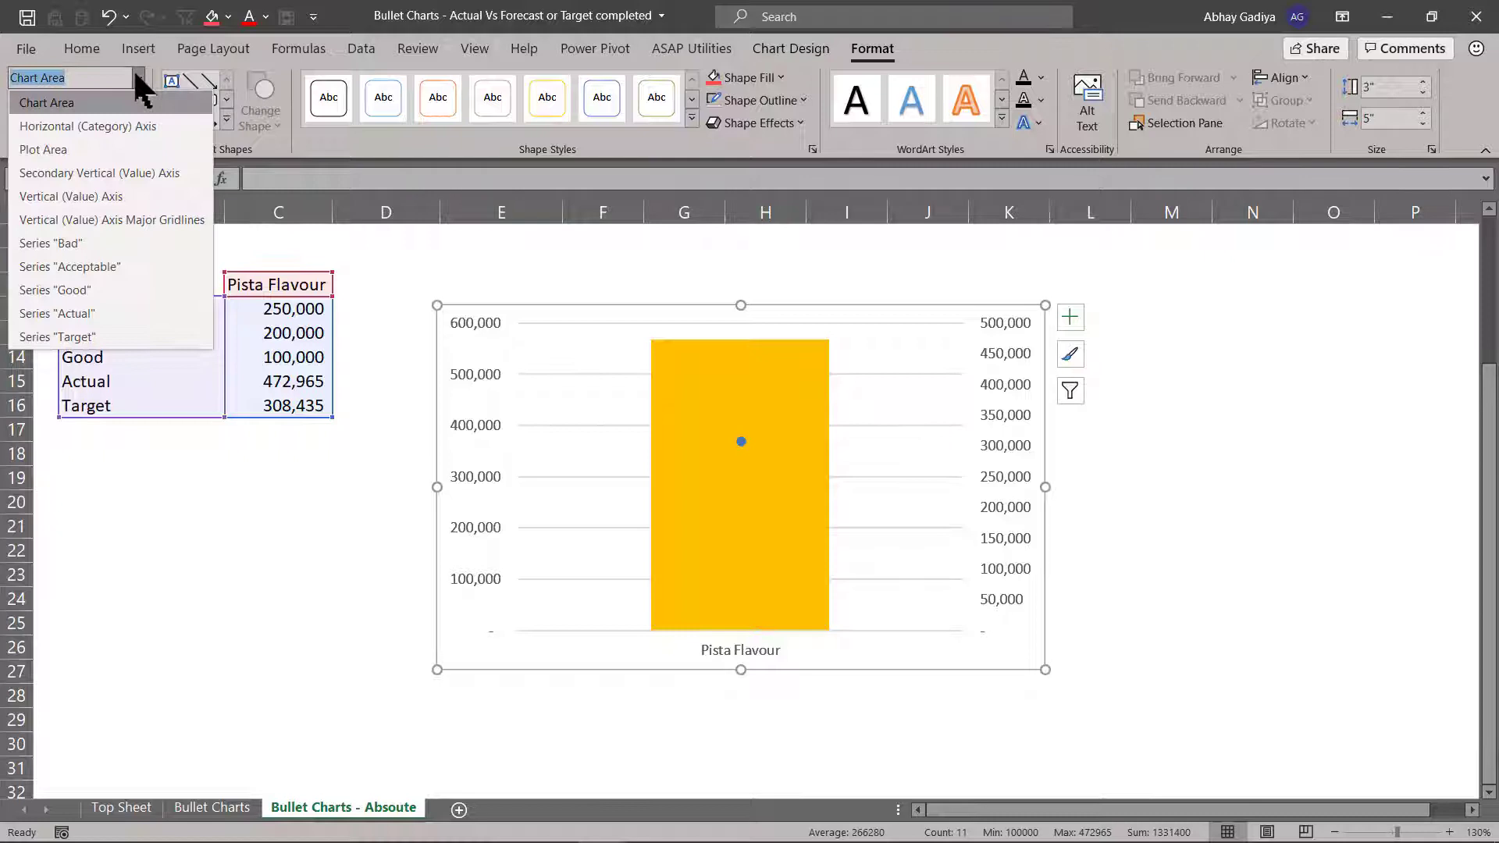
click(115, 241)
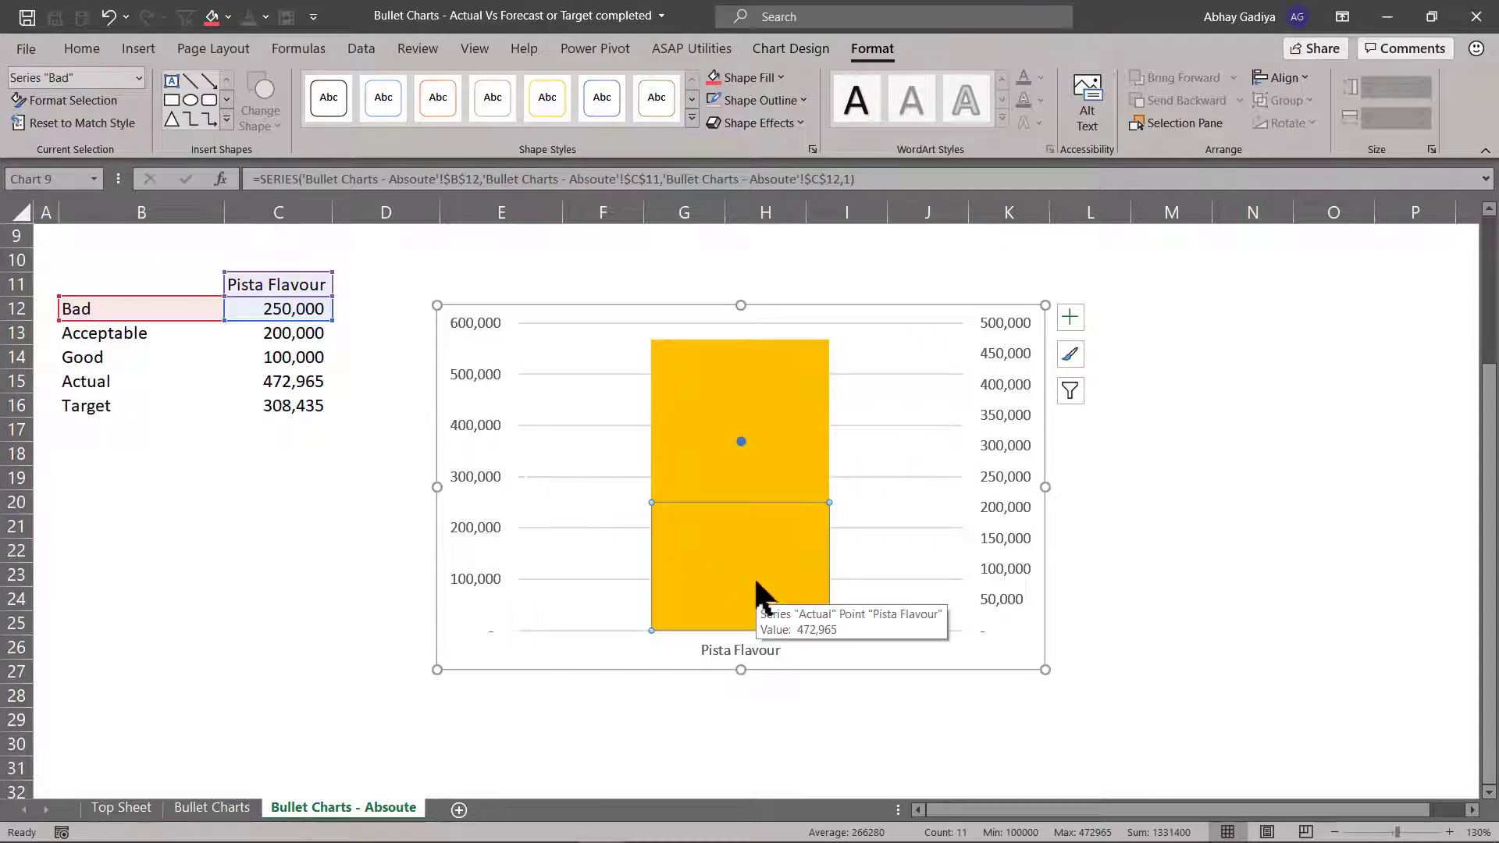
key(ctrl+1)
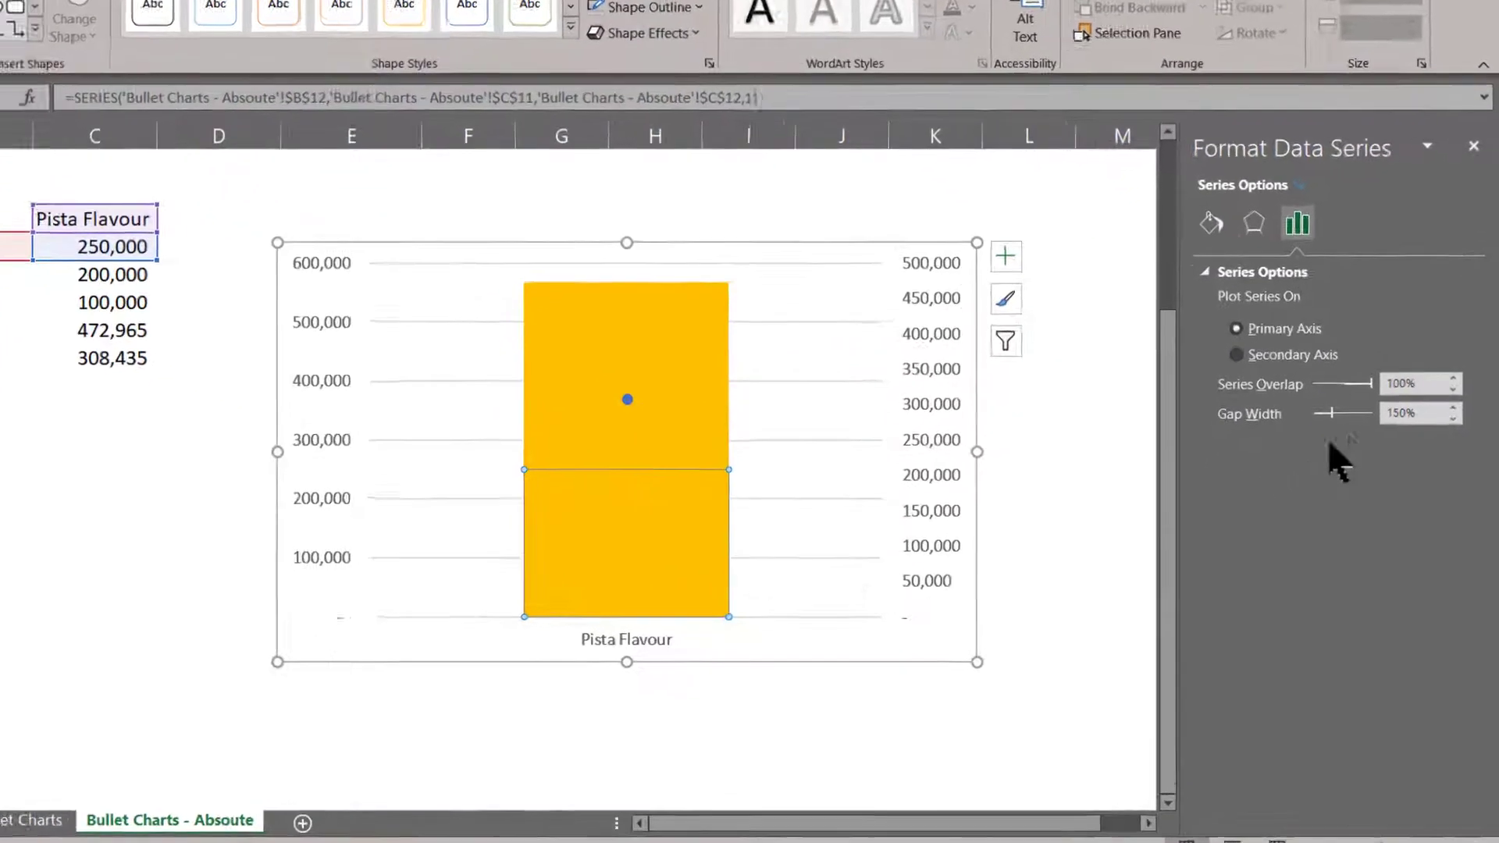
double_click(1404, 413)
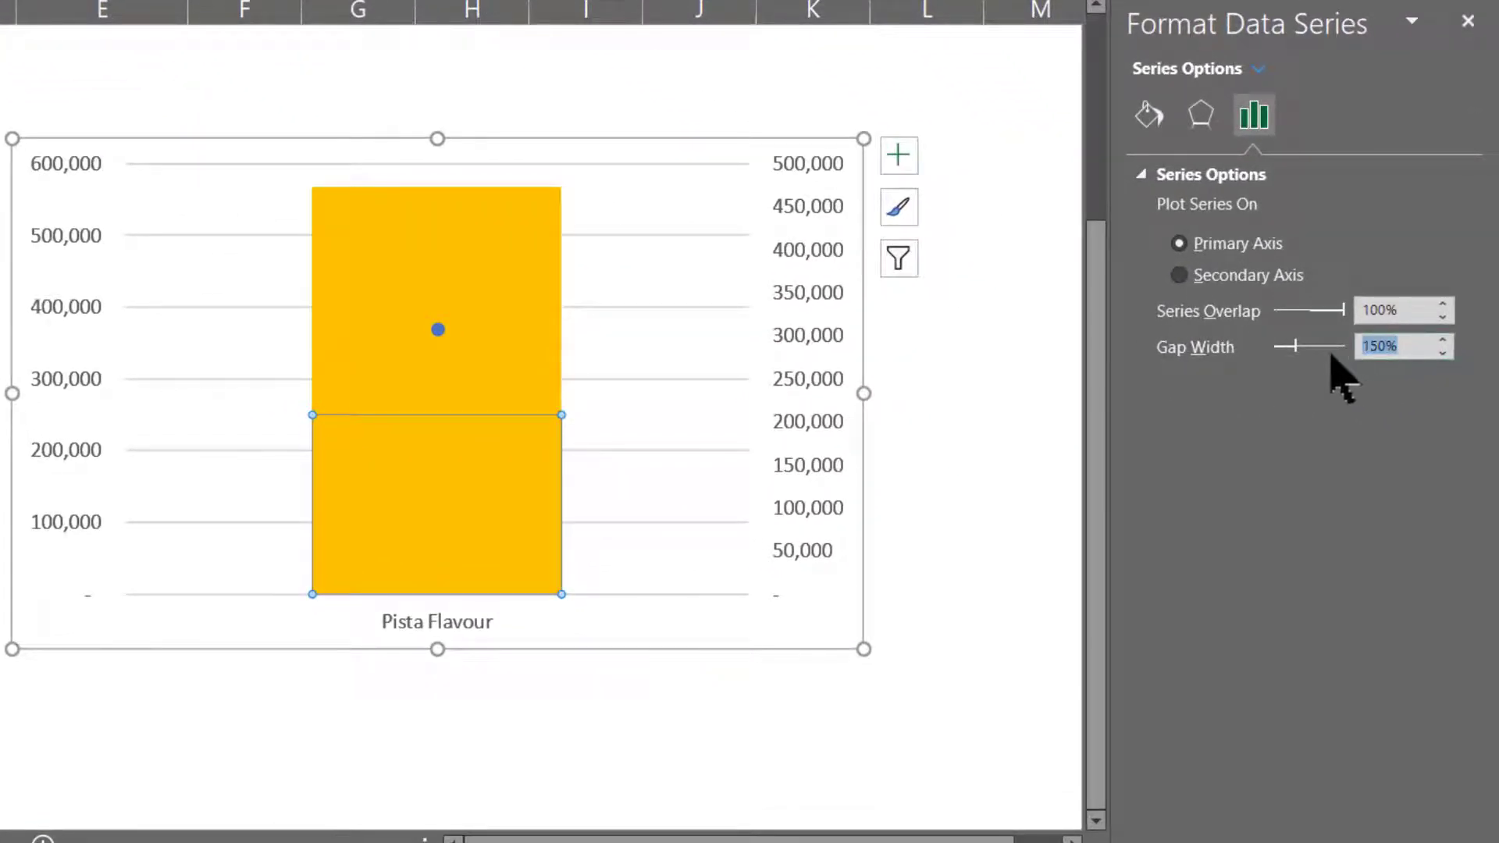
text(0)
key(Return)
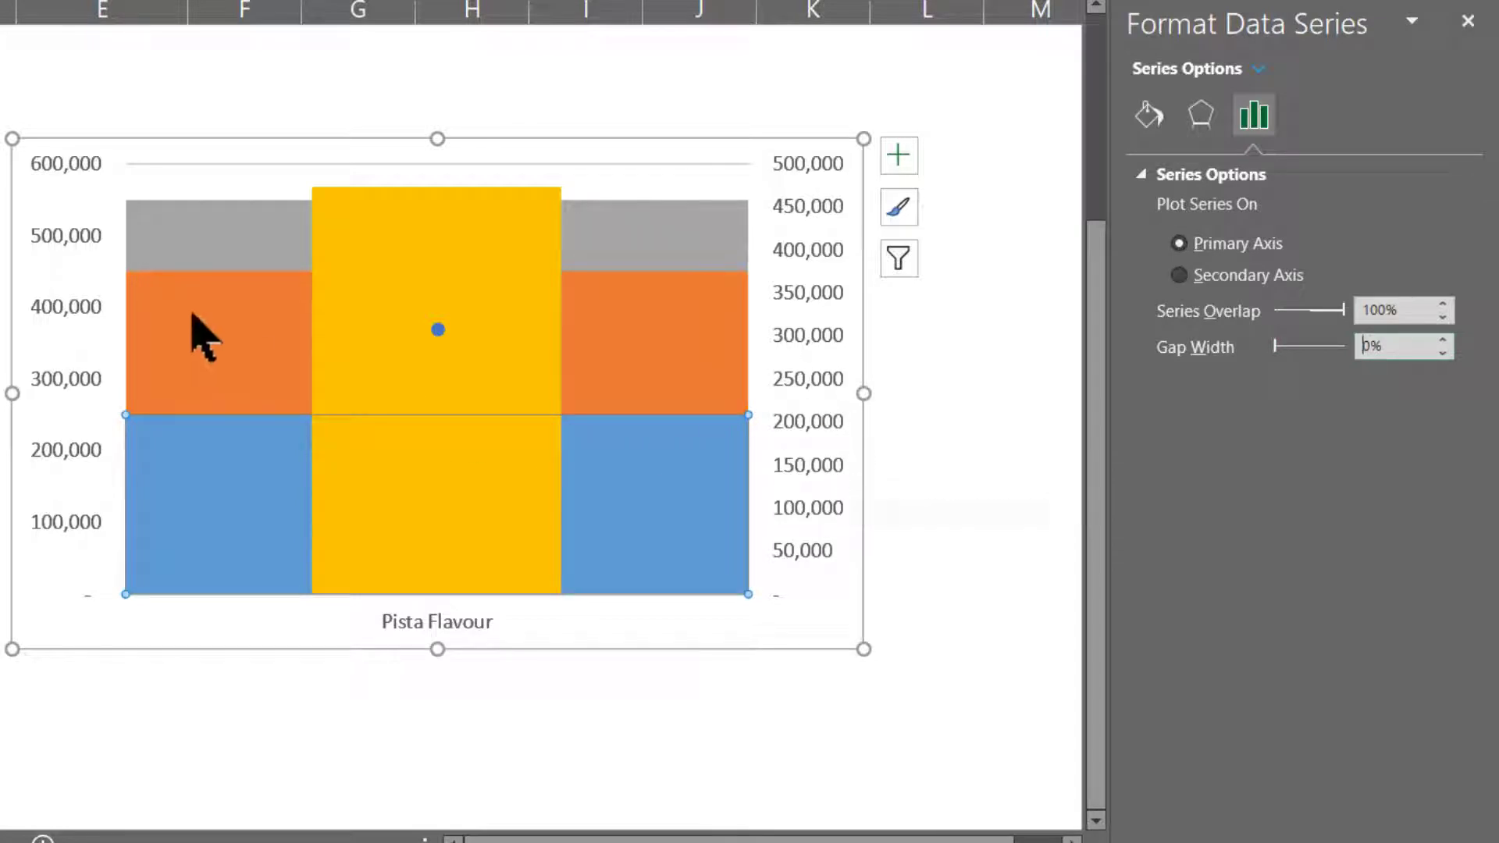
click(59, 234)
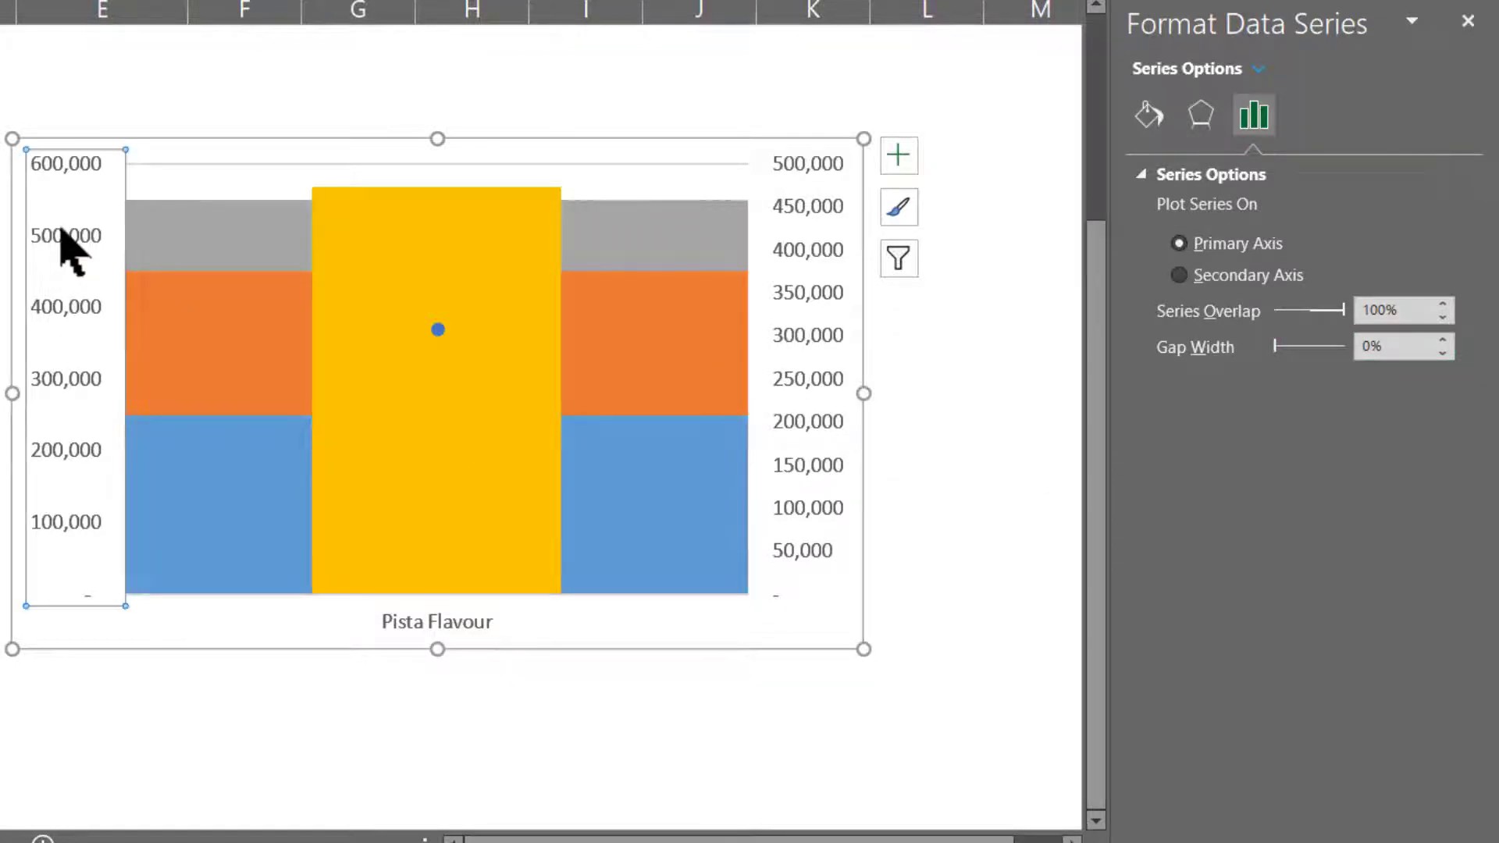
click(834, 258)
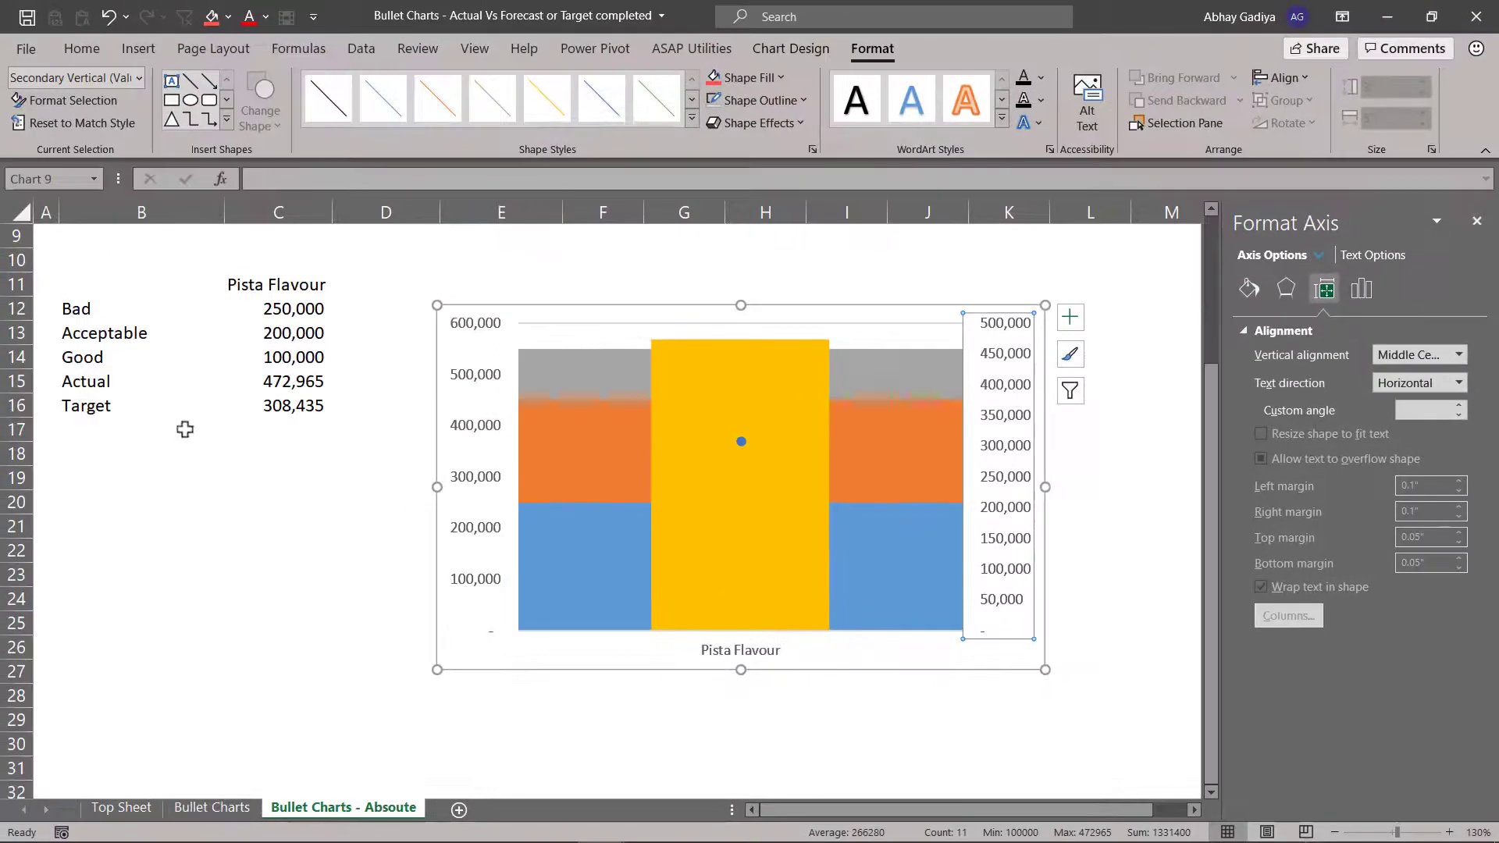
Label cell B17 'invisible'
click(110, 423)
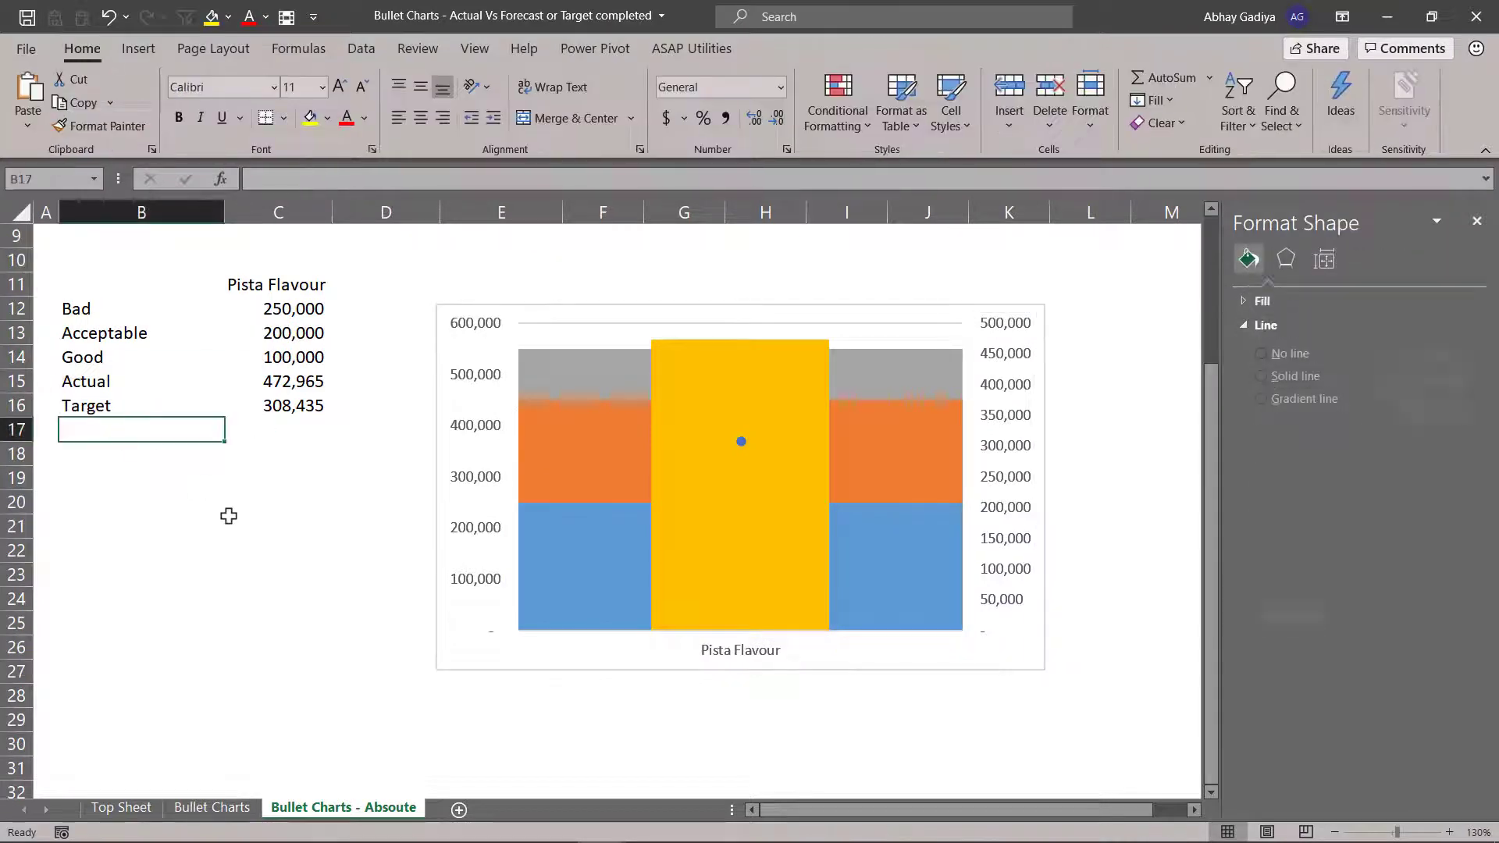
text(invis)
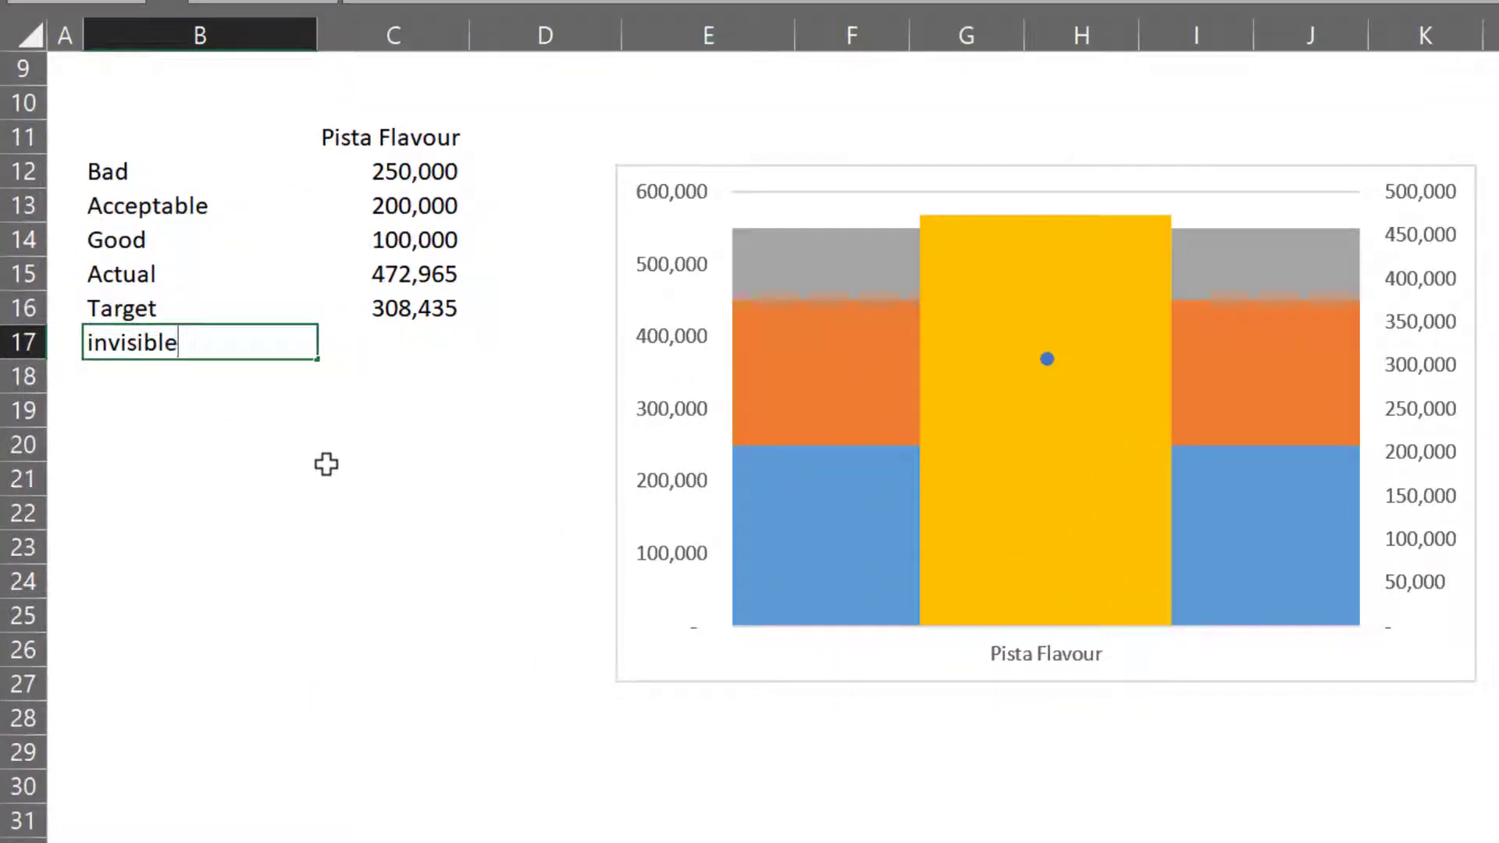
text(ible)
key(Return)
key(Up)
Enter =SUM(C12:C14)-C15 in C17, giving 77,035
key(Right)
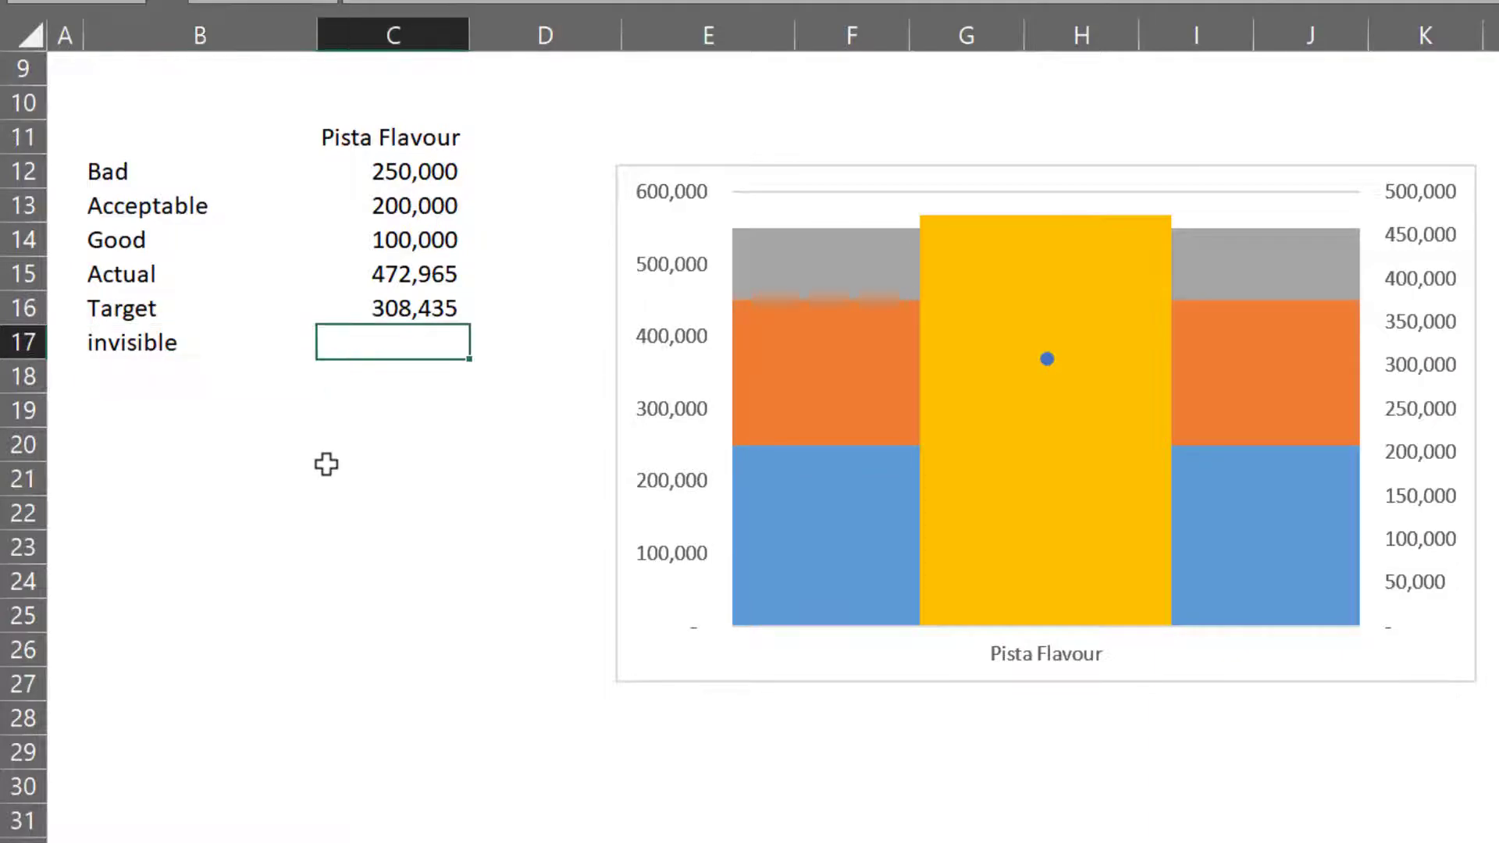
text(=sum)
key(Tab)
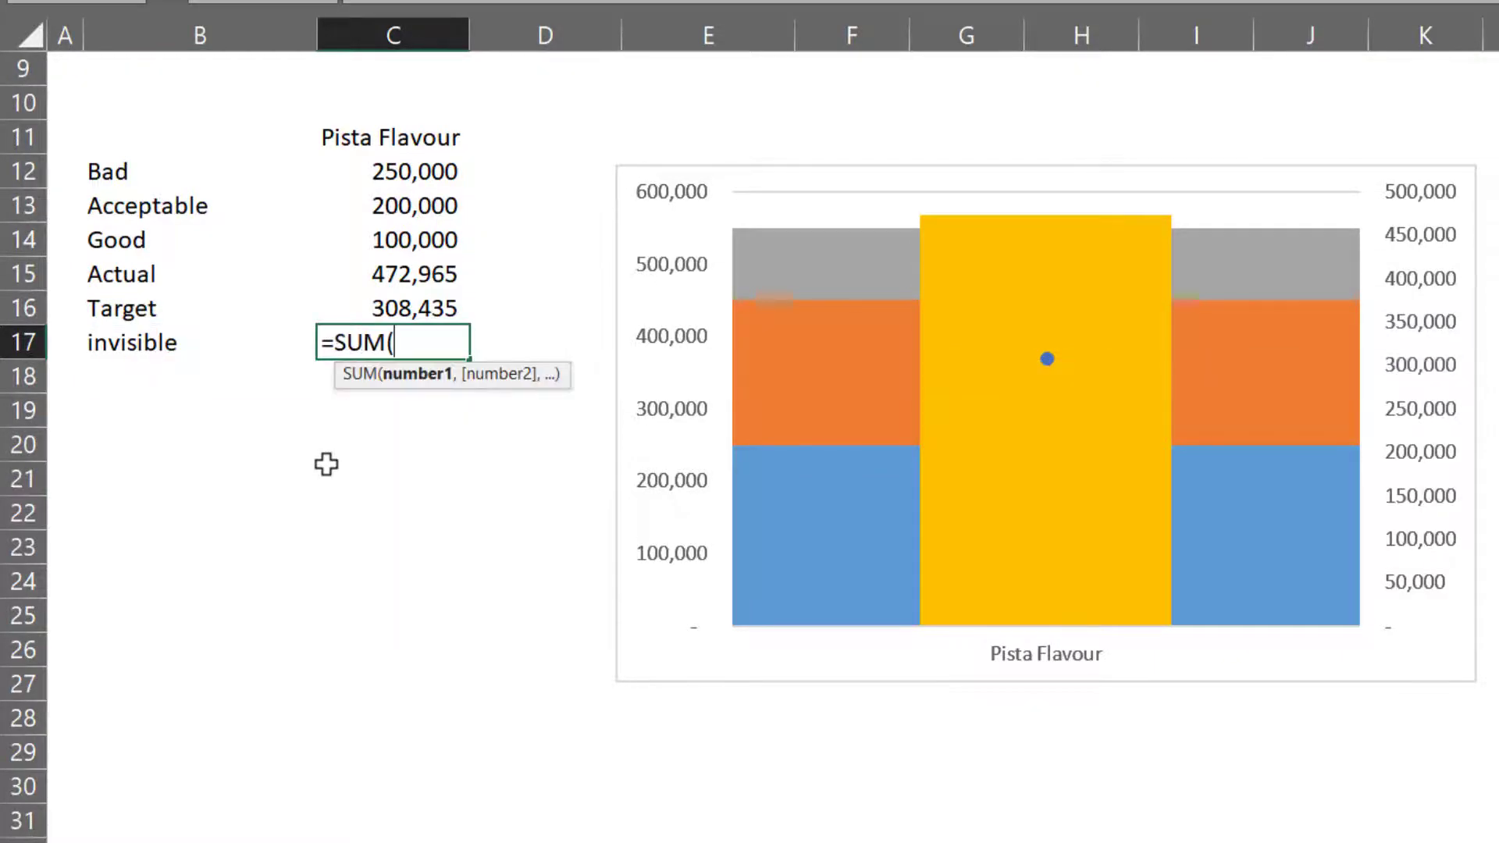
drag(400, 192, 406, 235)
text()-)
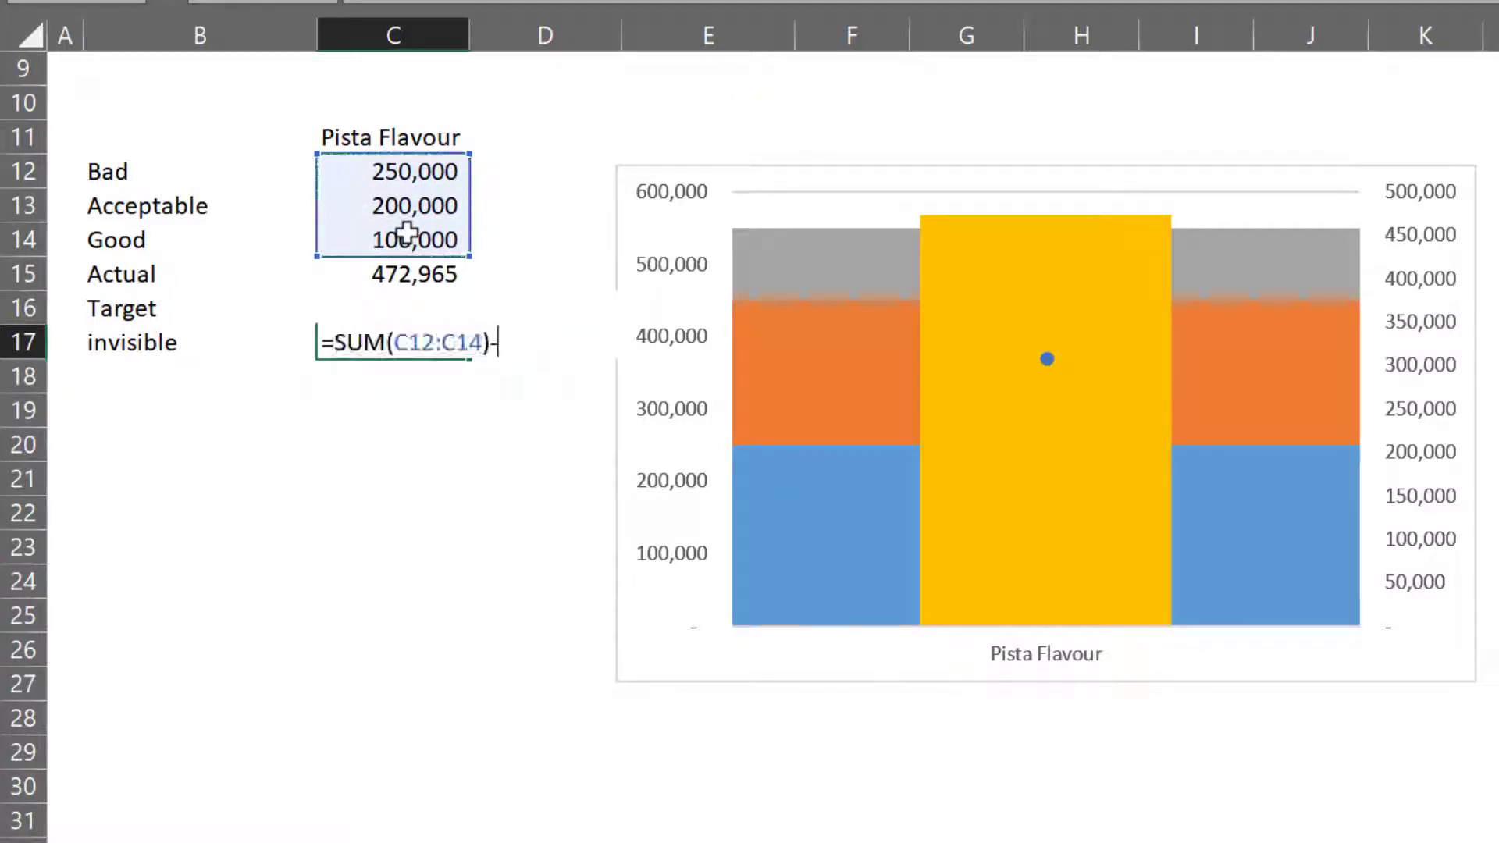
click(434, 267)
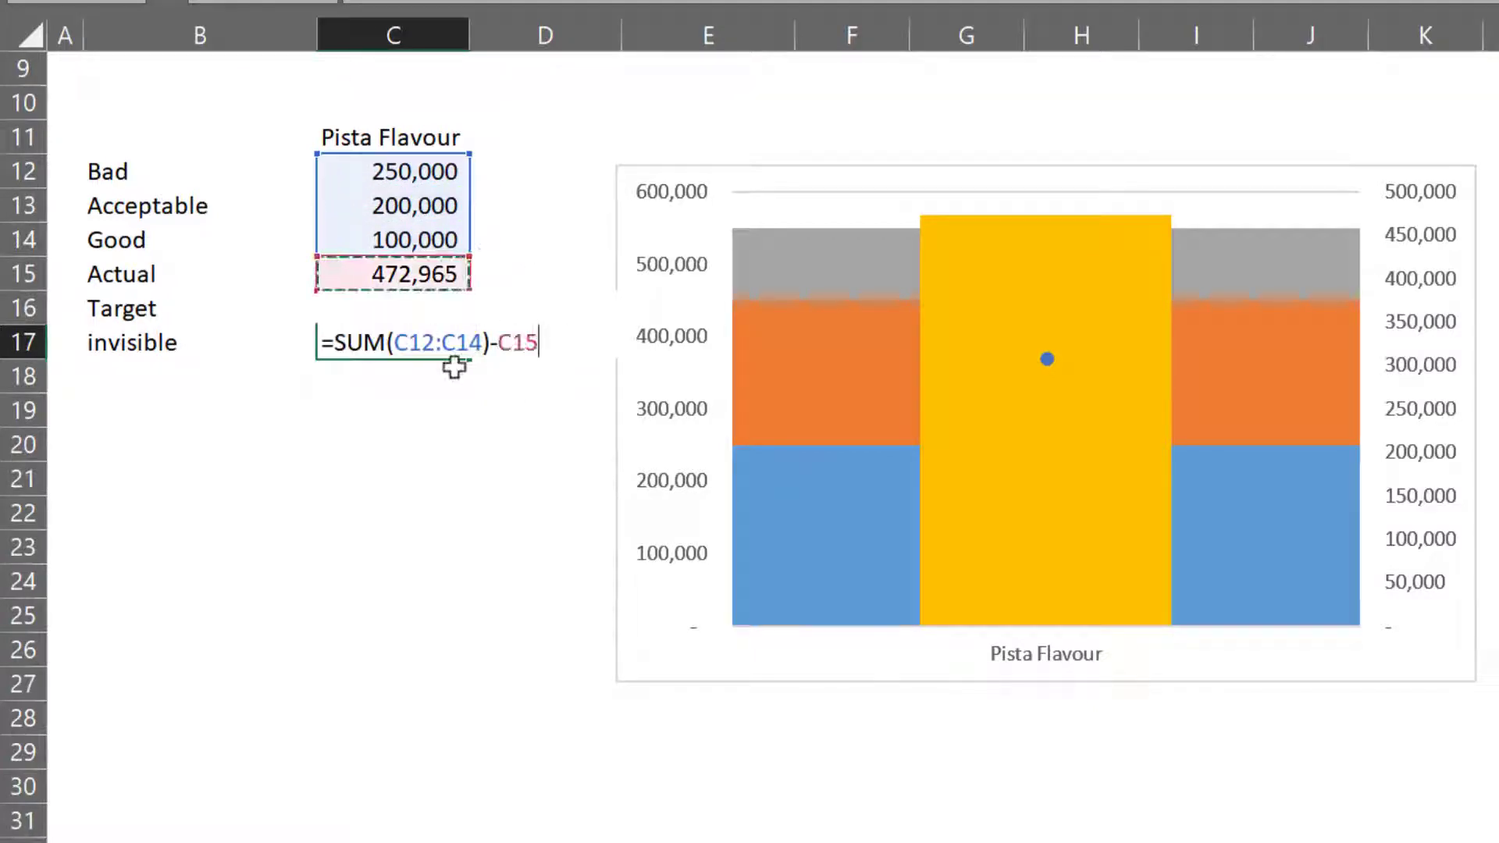
key(Return)
click(435, 344)
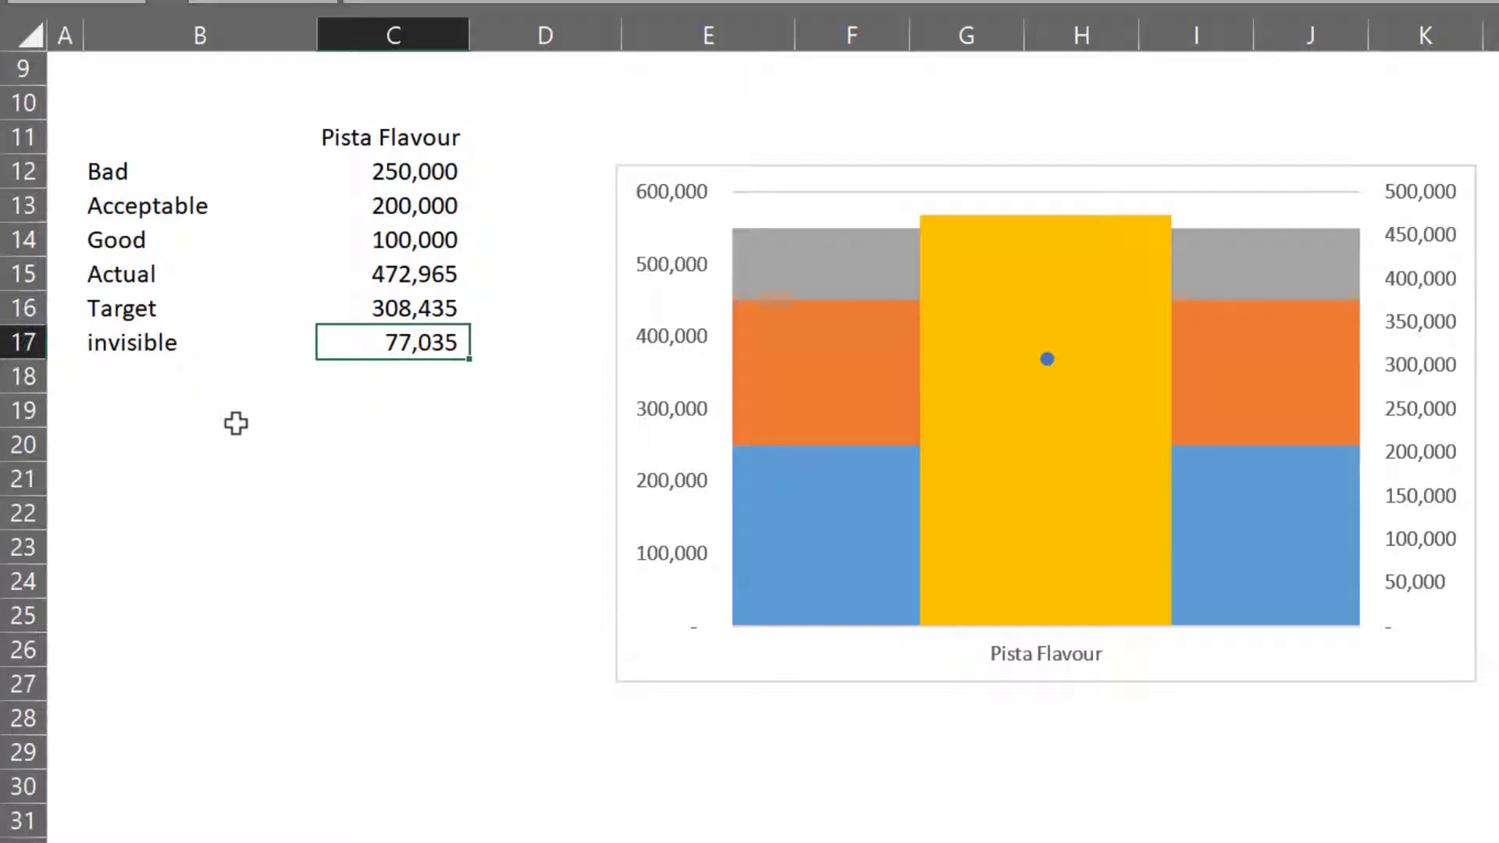
Extend the chart's source range down to include the invisible row 17
click(827, 167)
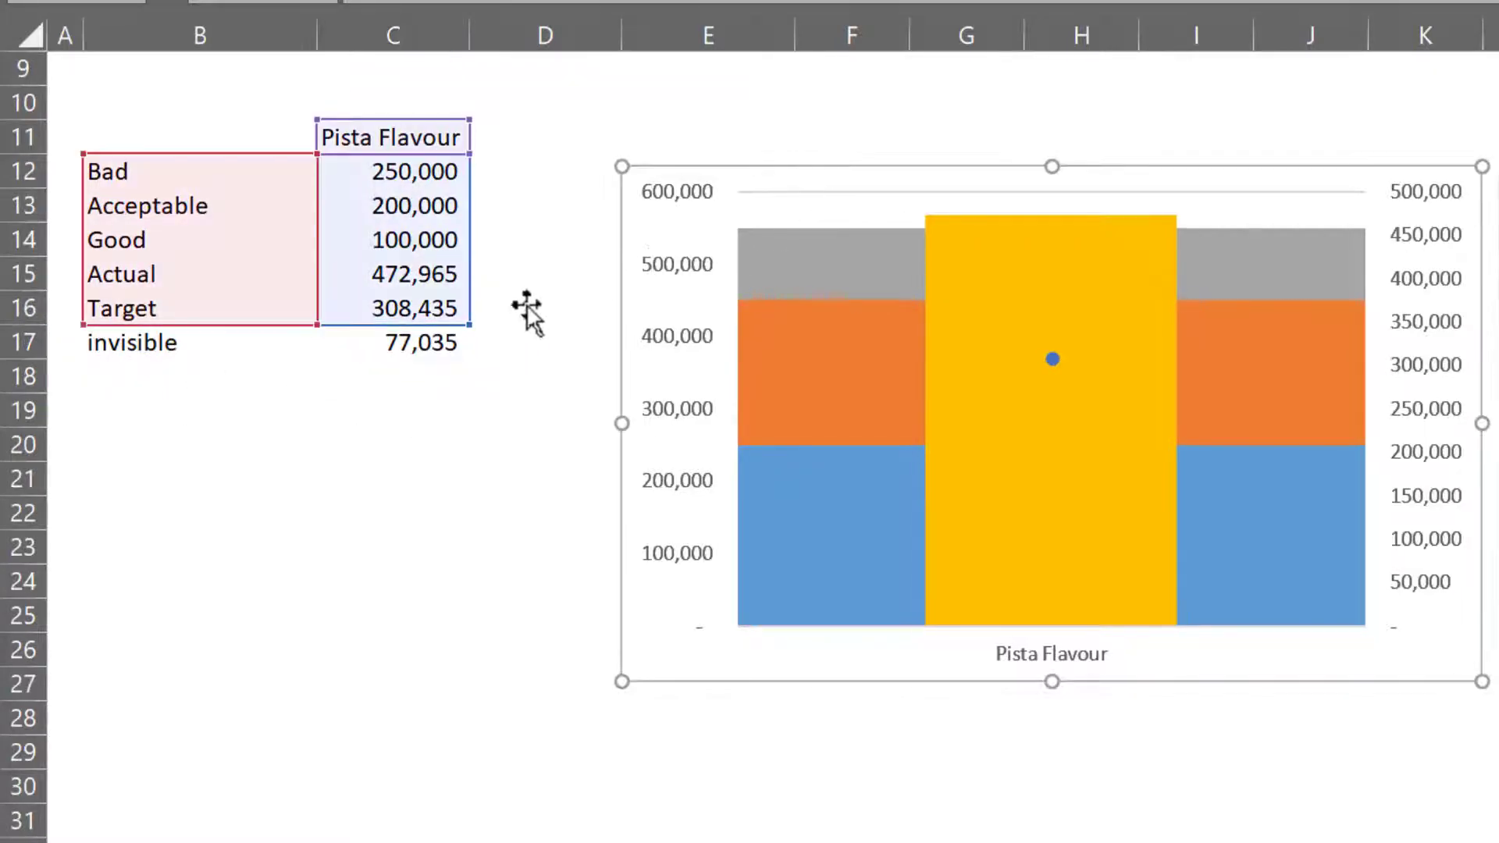
drag(469, 324, 467, 360)
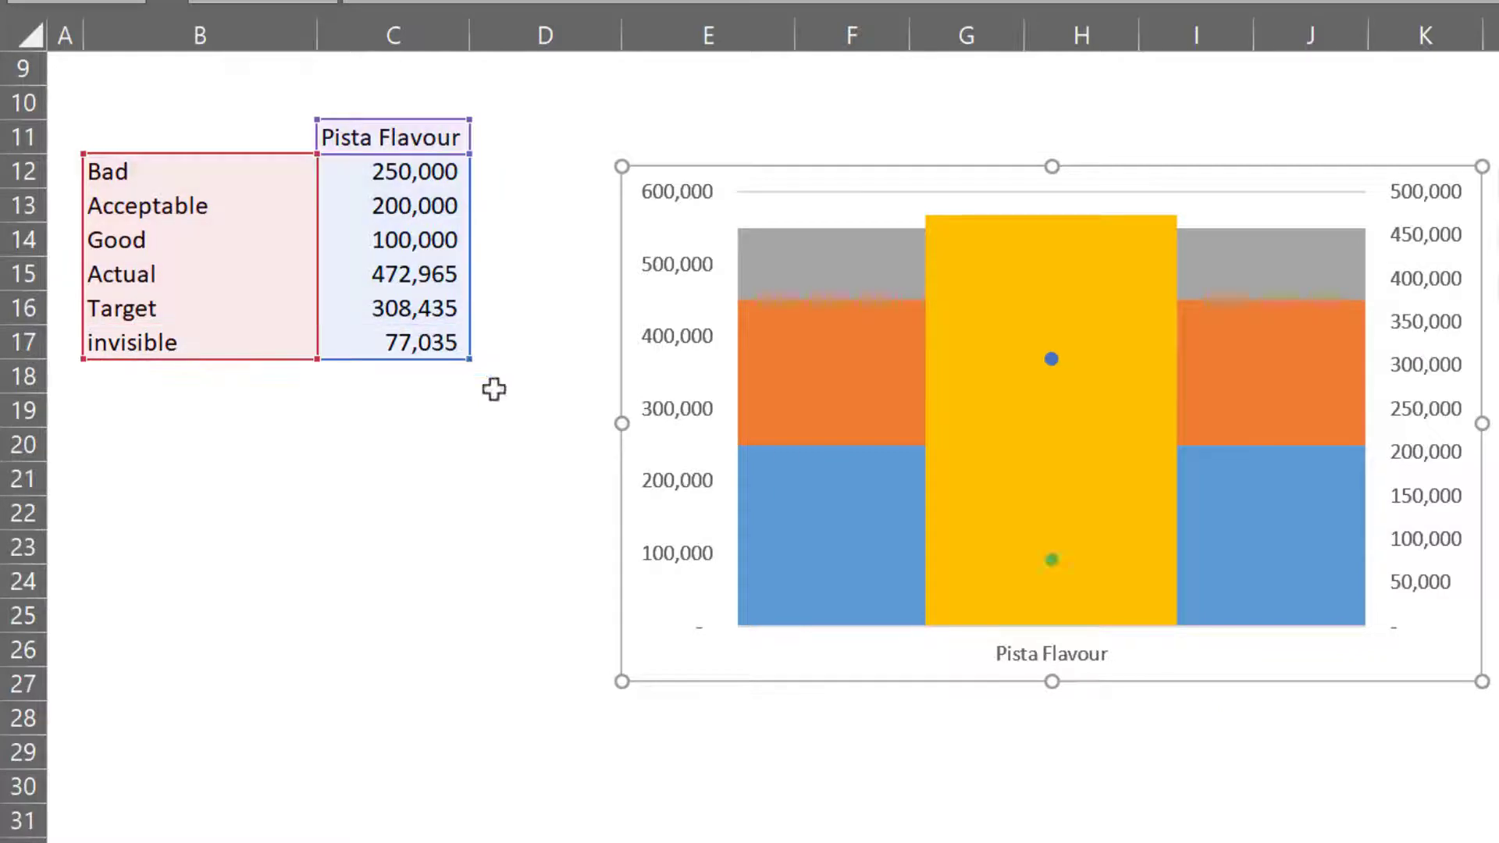
mouse_move(1045, 589)
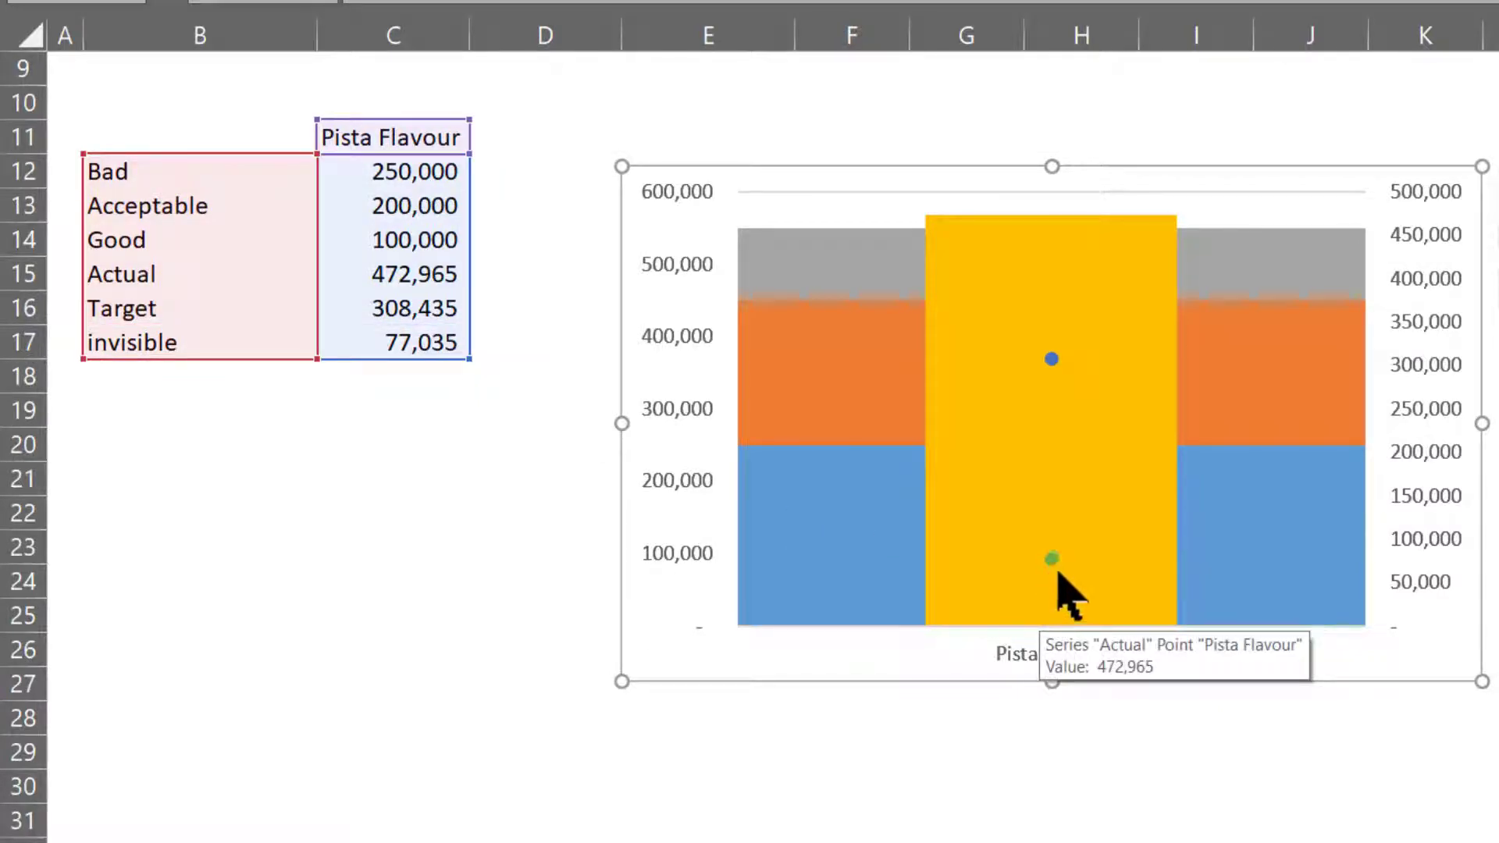
mouse_move(1052, 564)
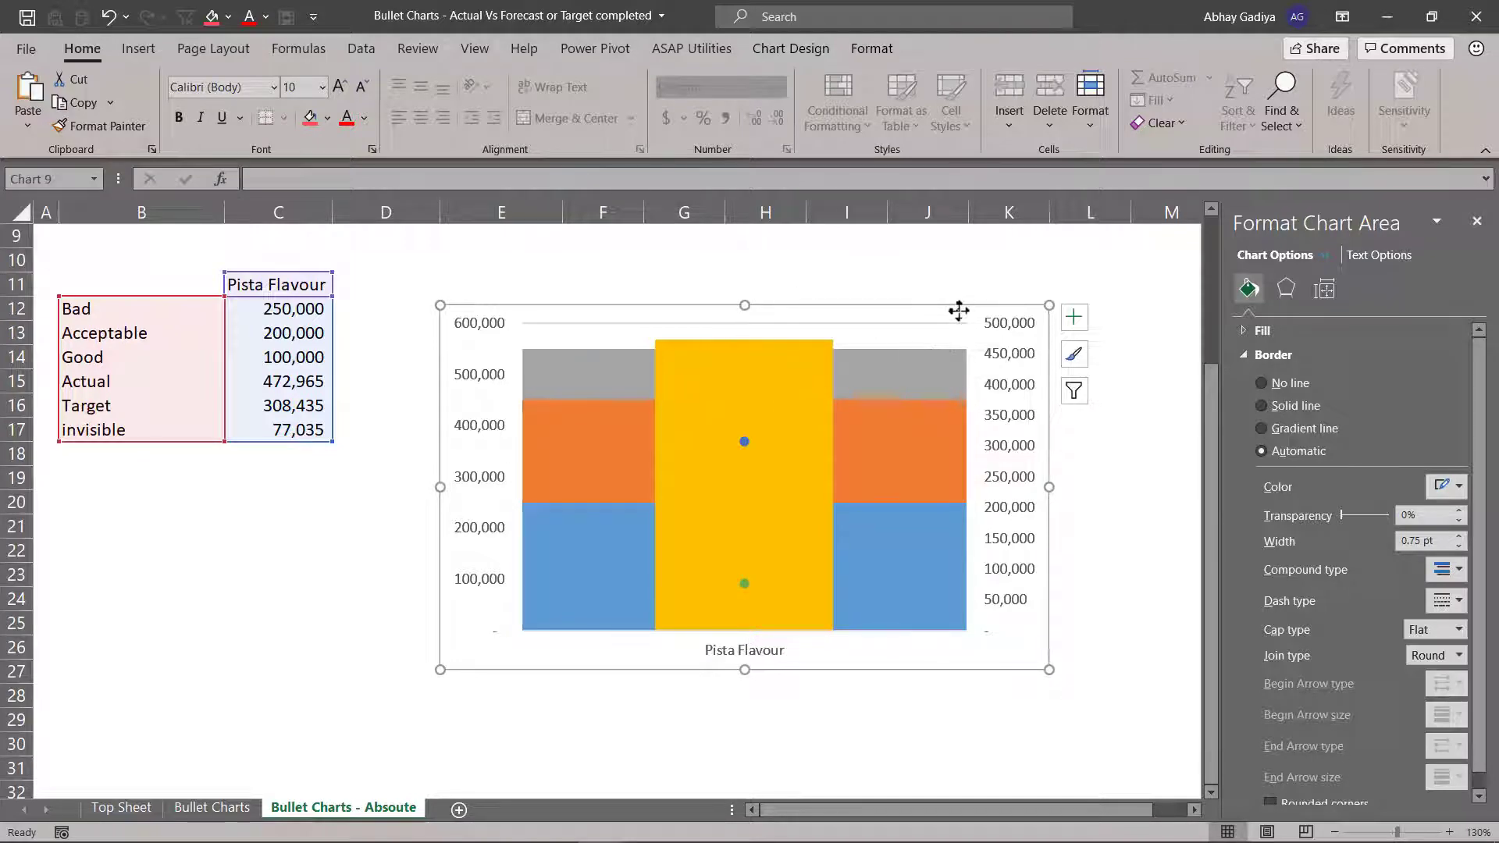
Change the invisible series to a Stacked Column on the secondary axis in the combo settings
click(792, 48)
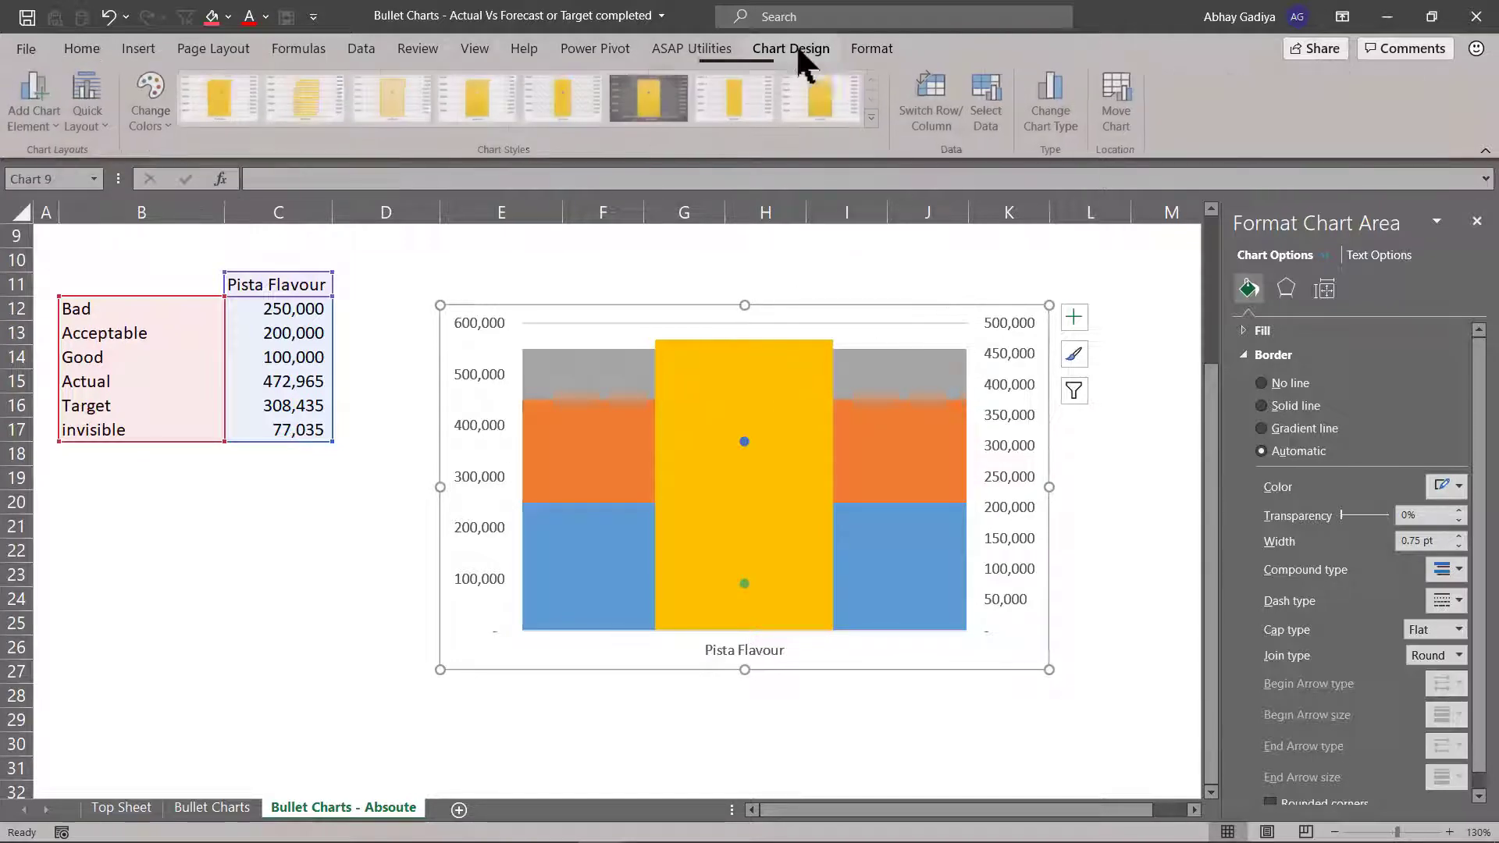
click(1053, 109)
scroll(923, 622, down, 2)
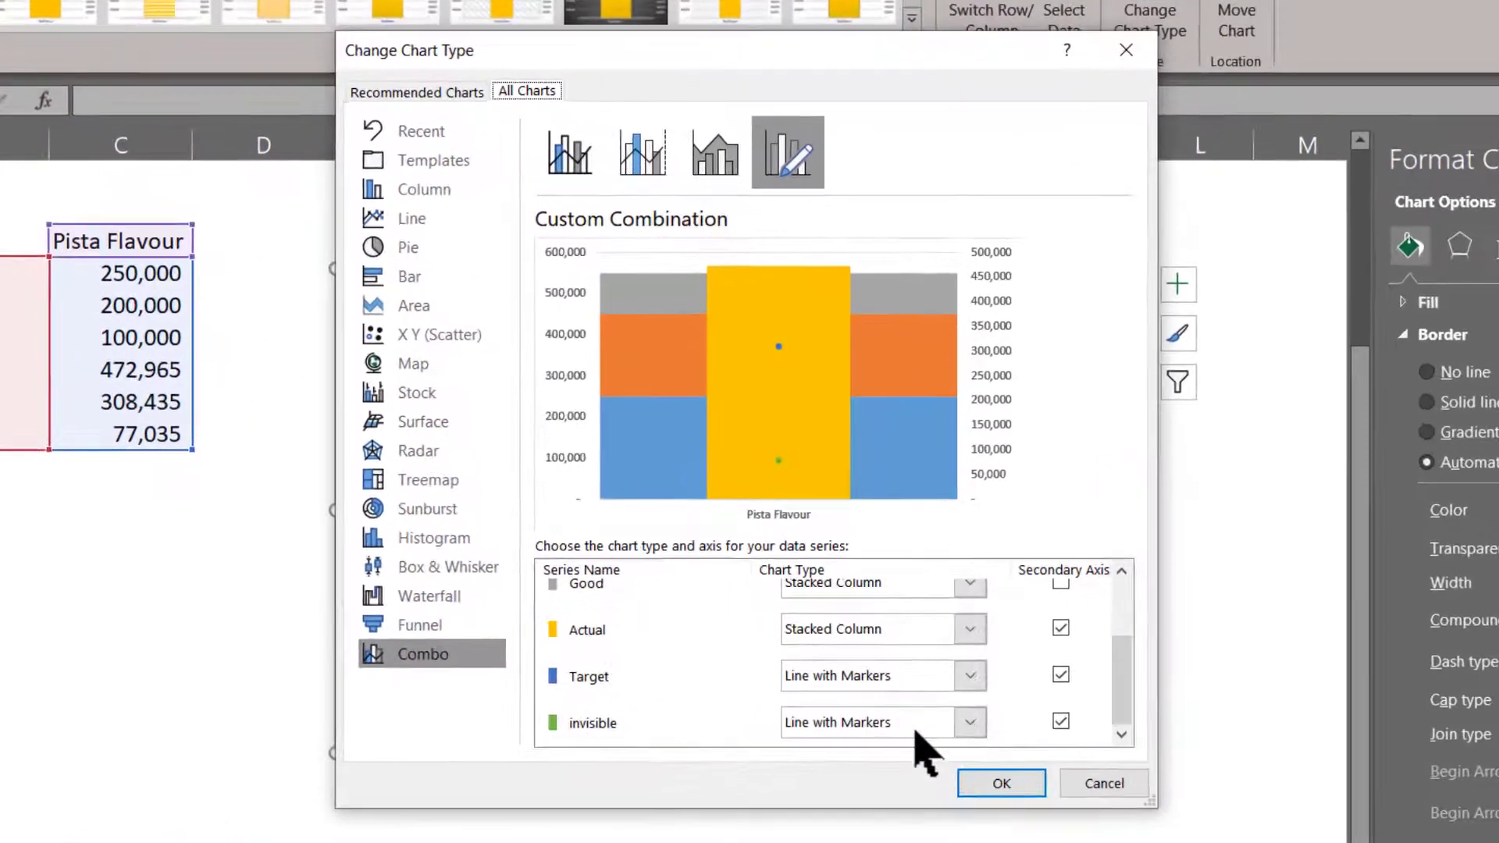
click(913, 724)
click(891, 209)
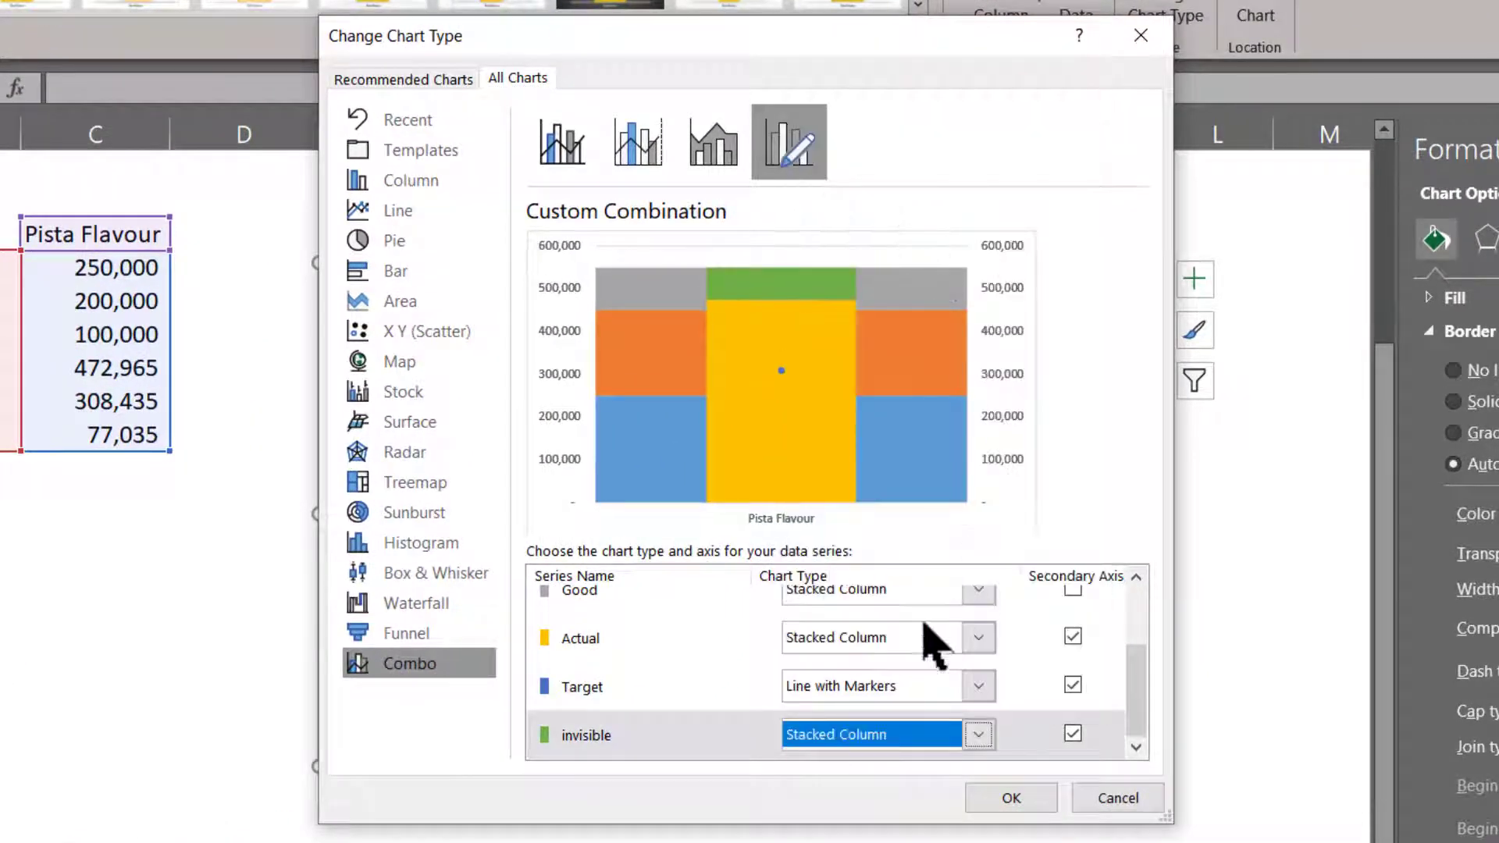
click(1011, 797)
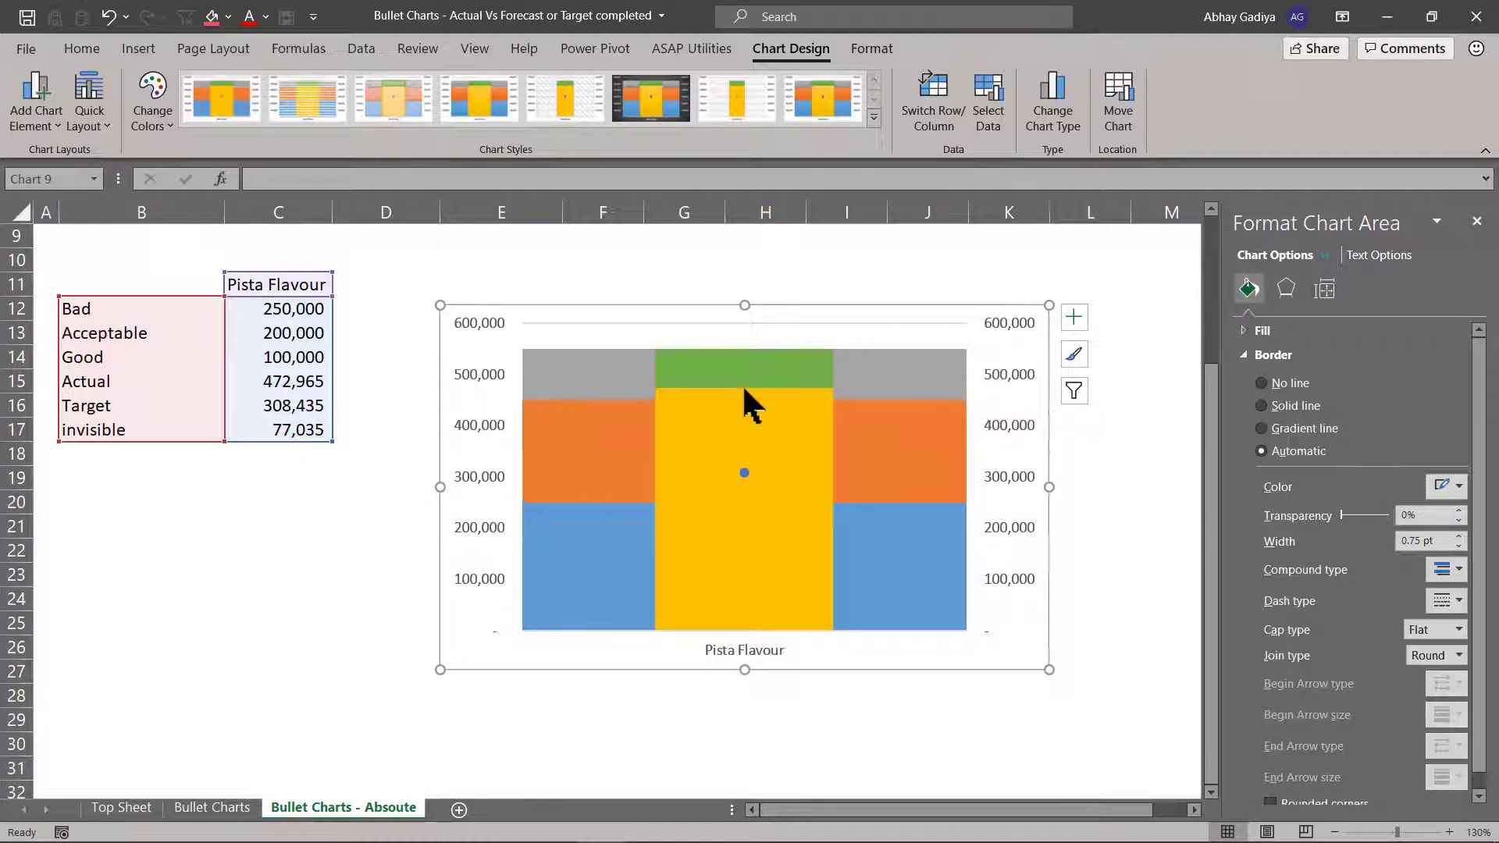
mouse_move(765, 395)
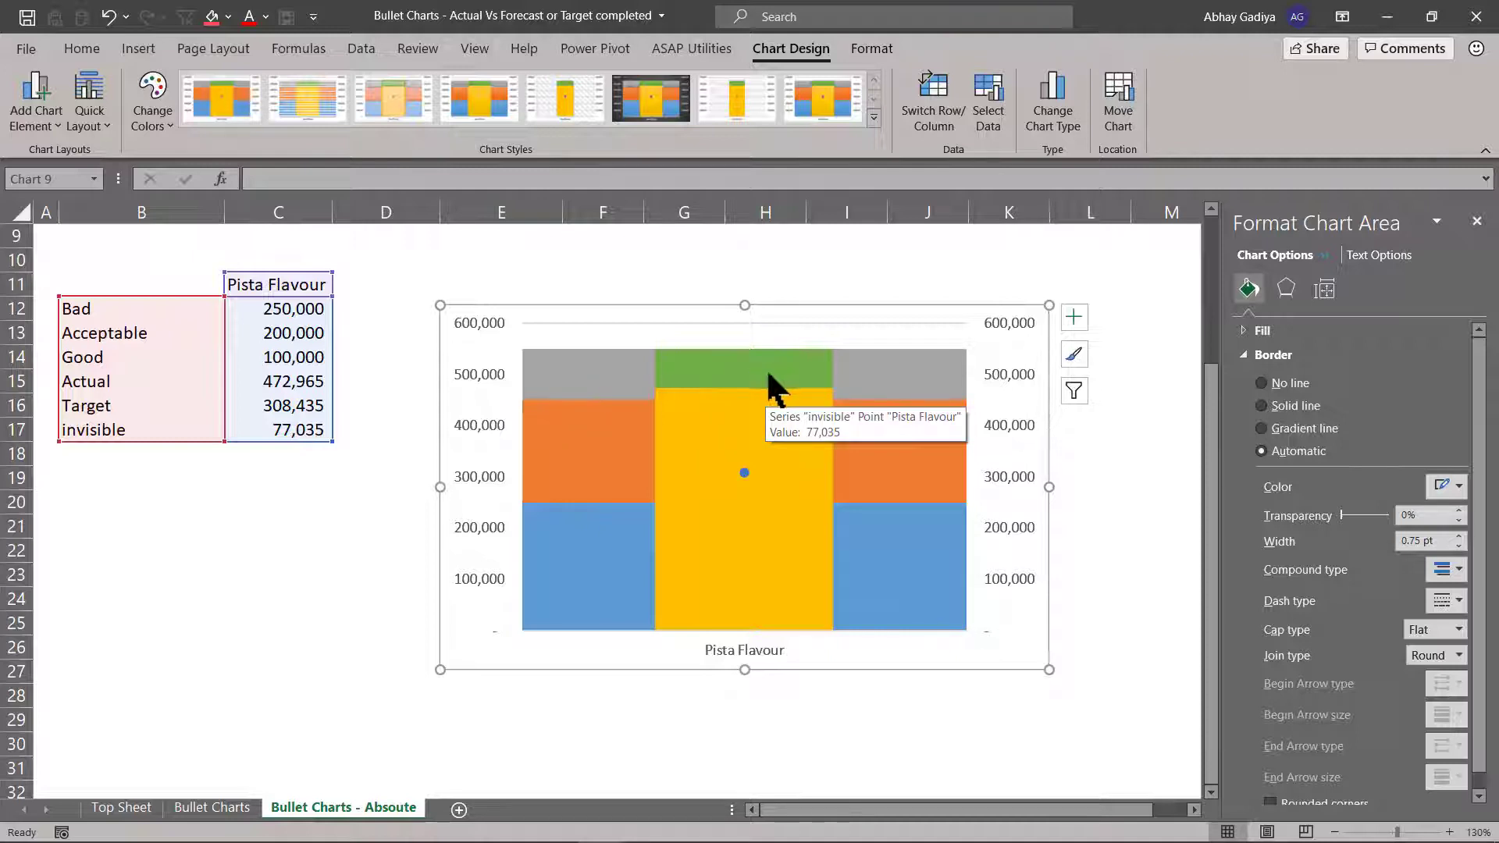
Give the green invisible series No Fill so it disappears above Actual
click(766, 368)
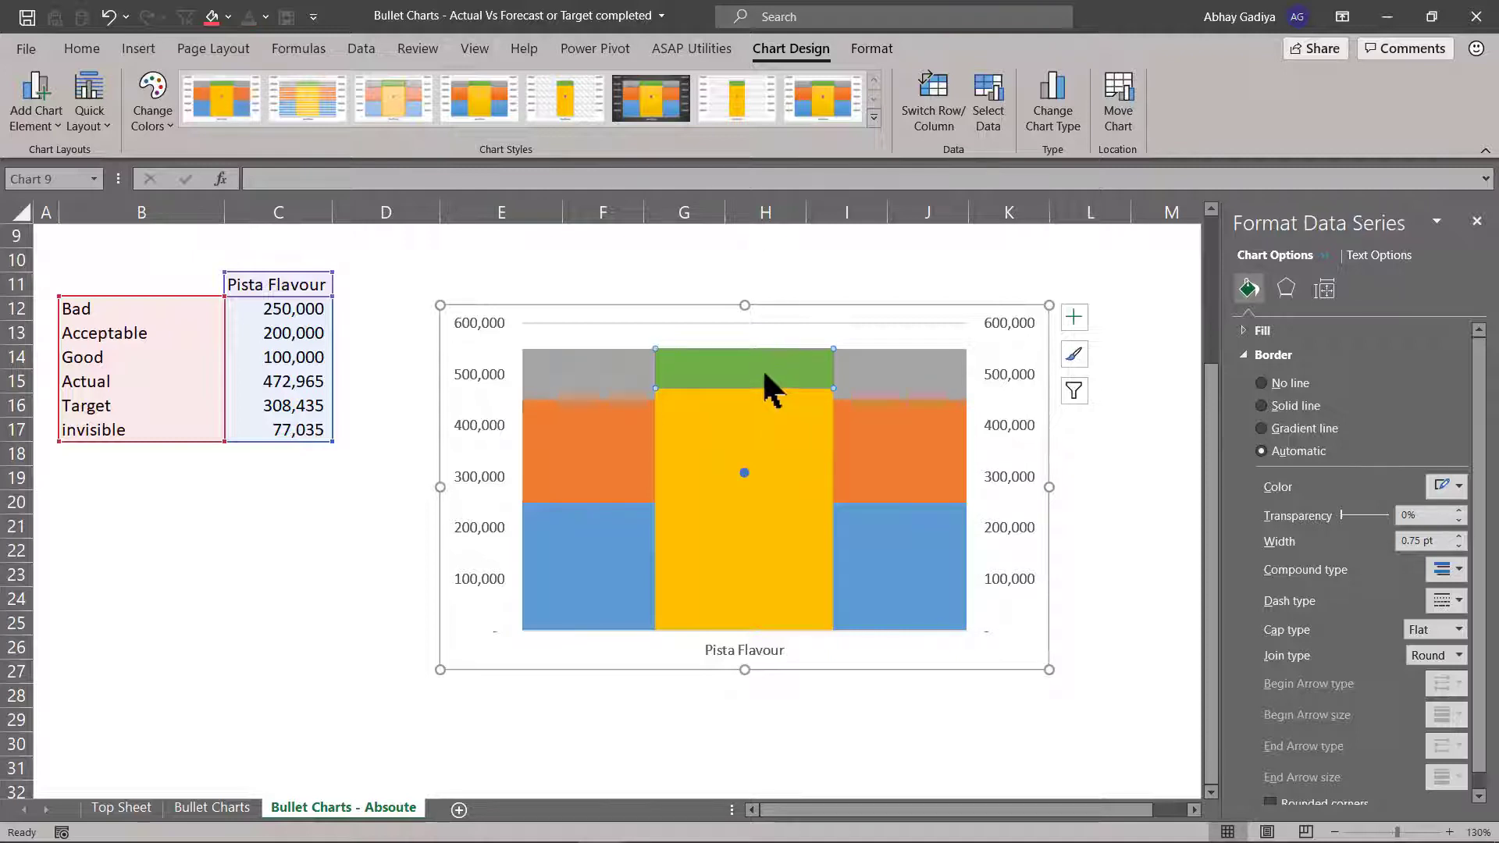
click(869, 49)
click(743, 77)
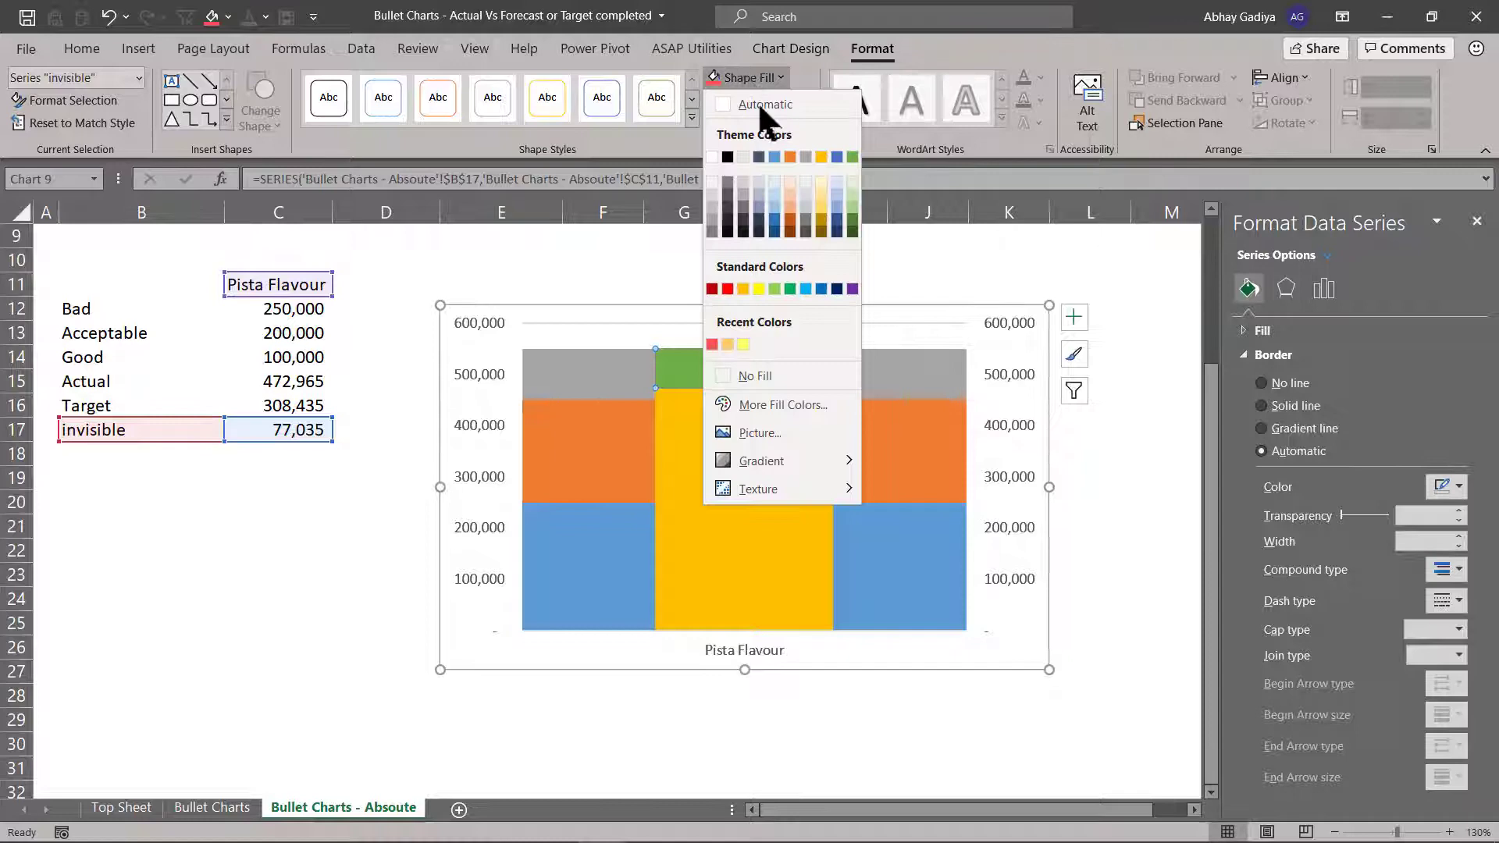
click(781, 370)
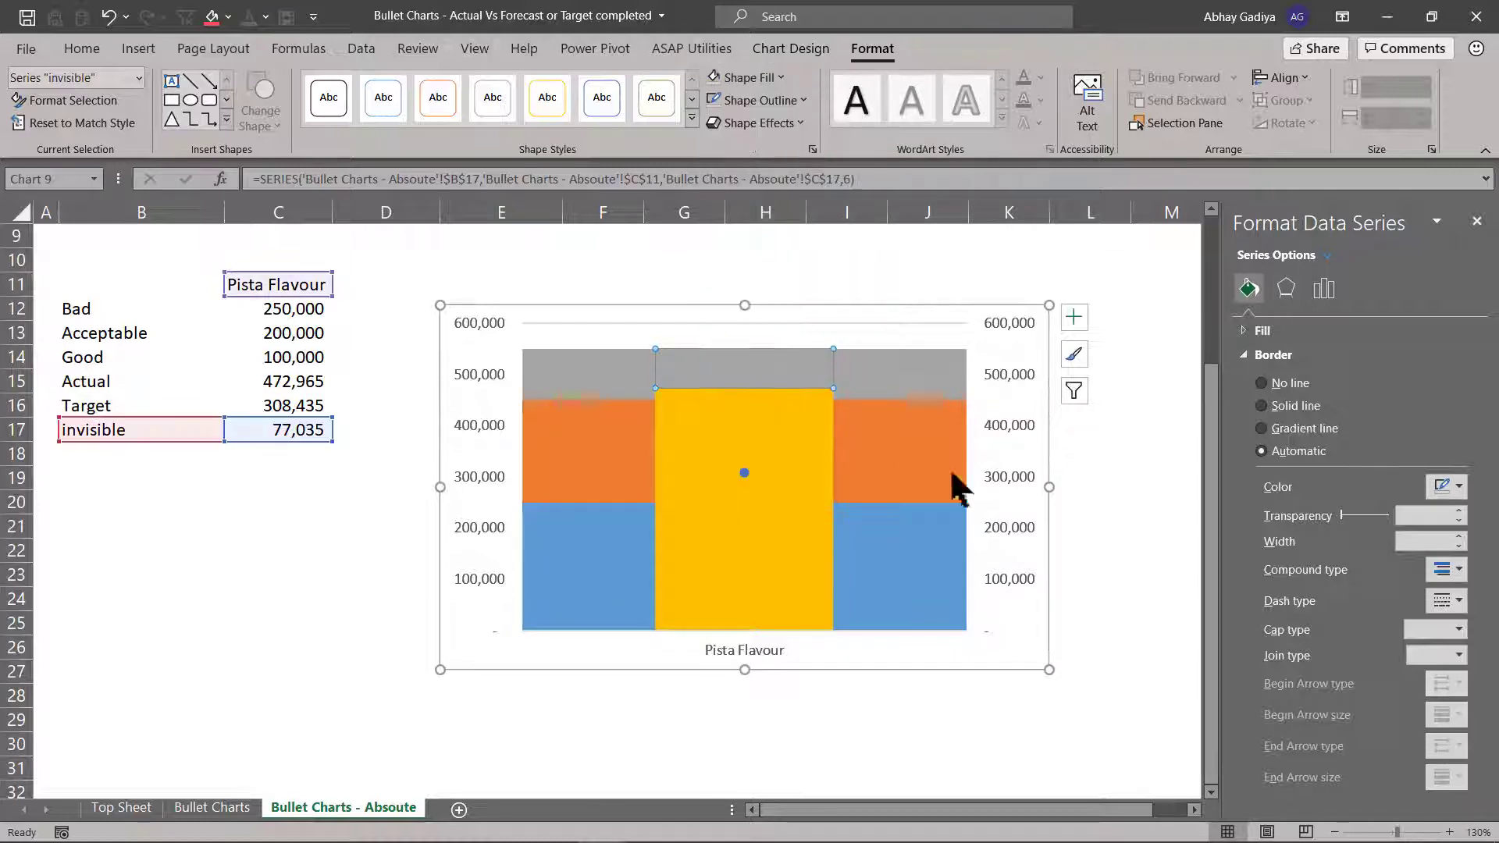
click(1046, 539)
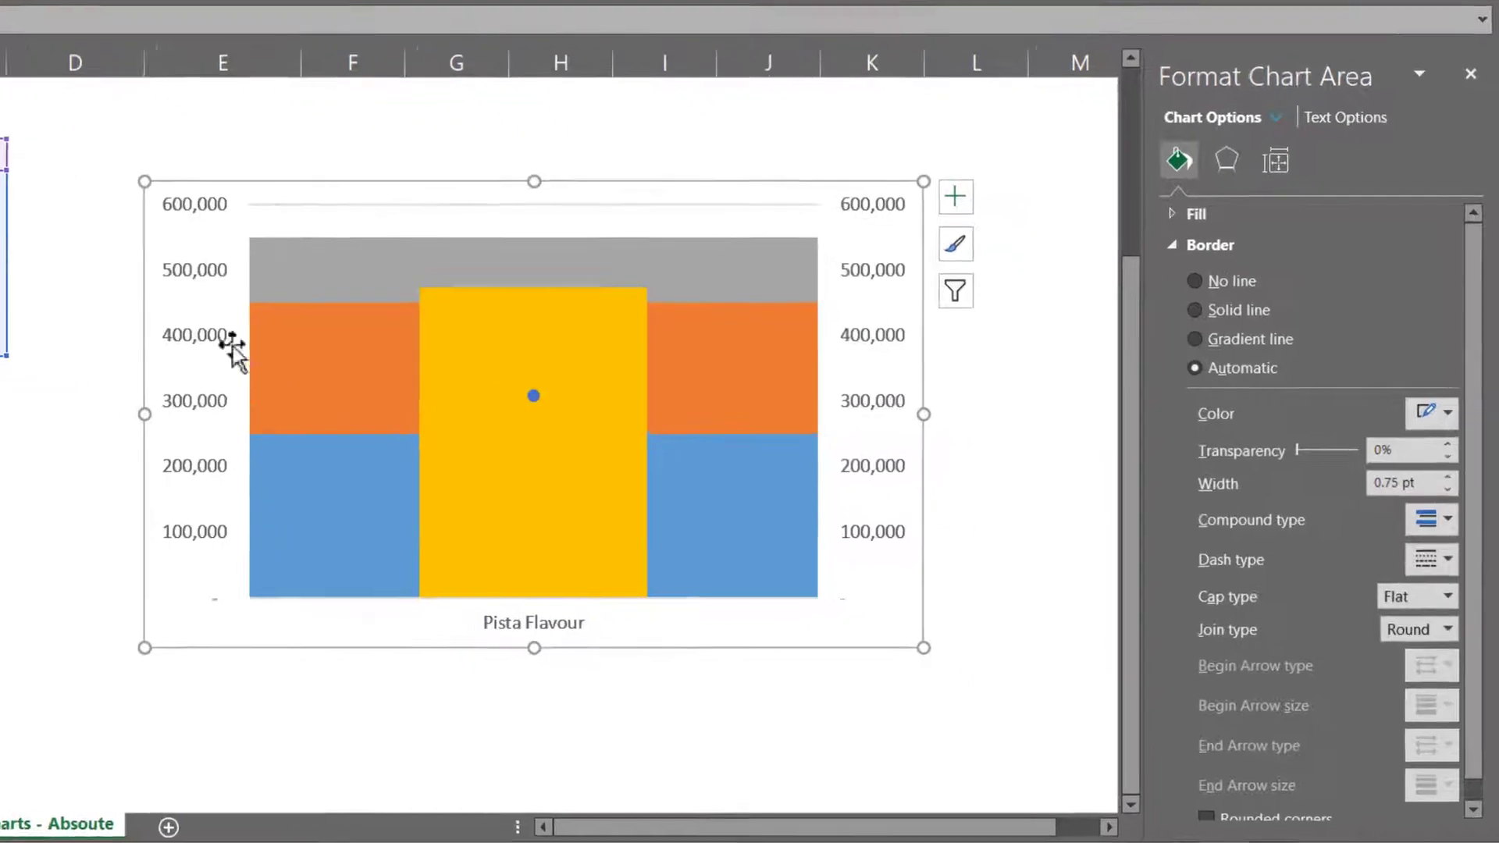
Set both vertical axes' display units to Thousands
click(209, 344)
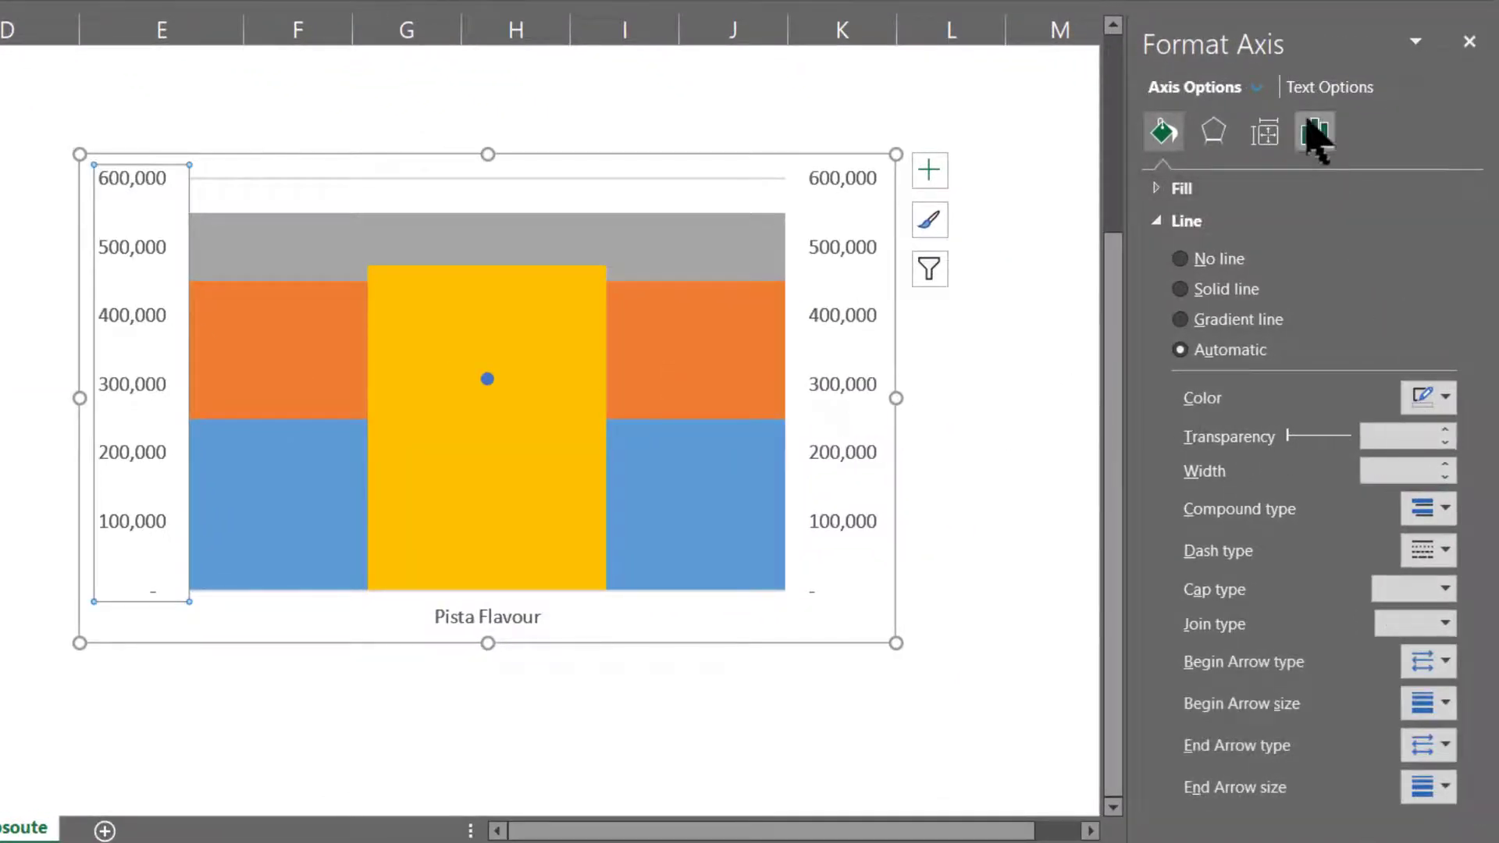
click(1316, 134)
click(1248, 193)
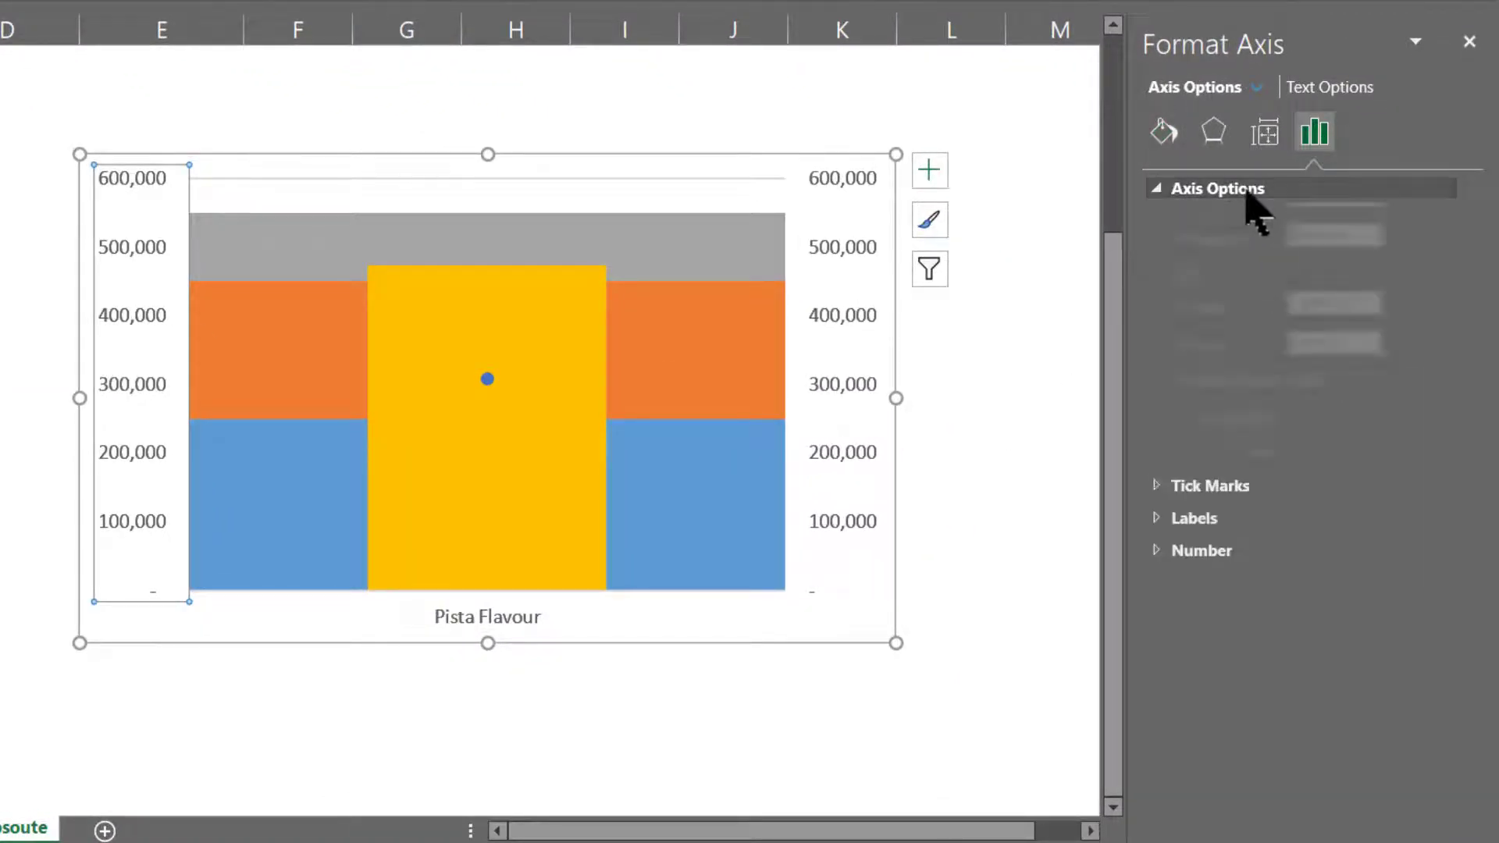
click(1446, 563)
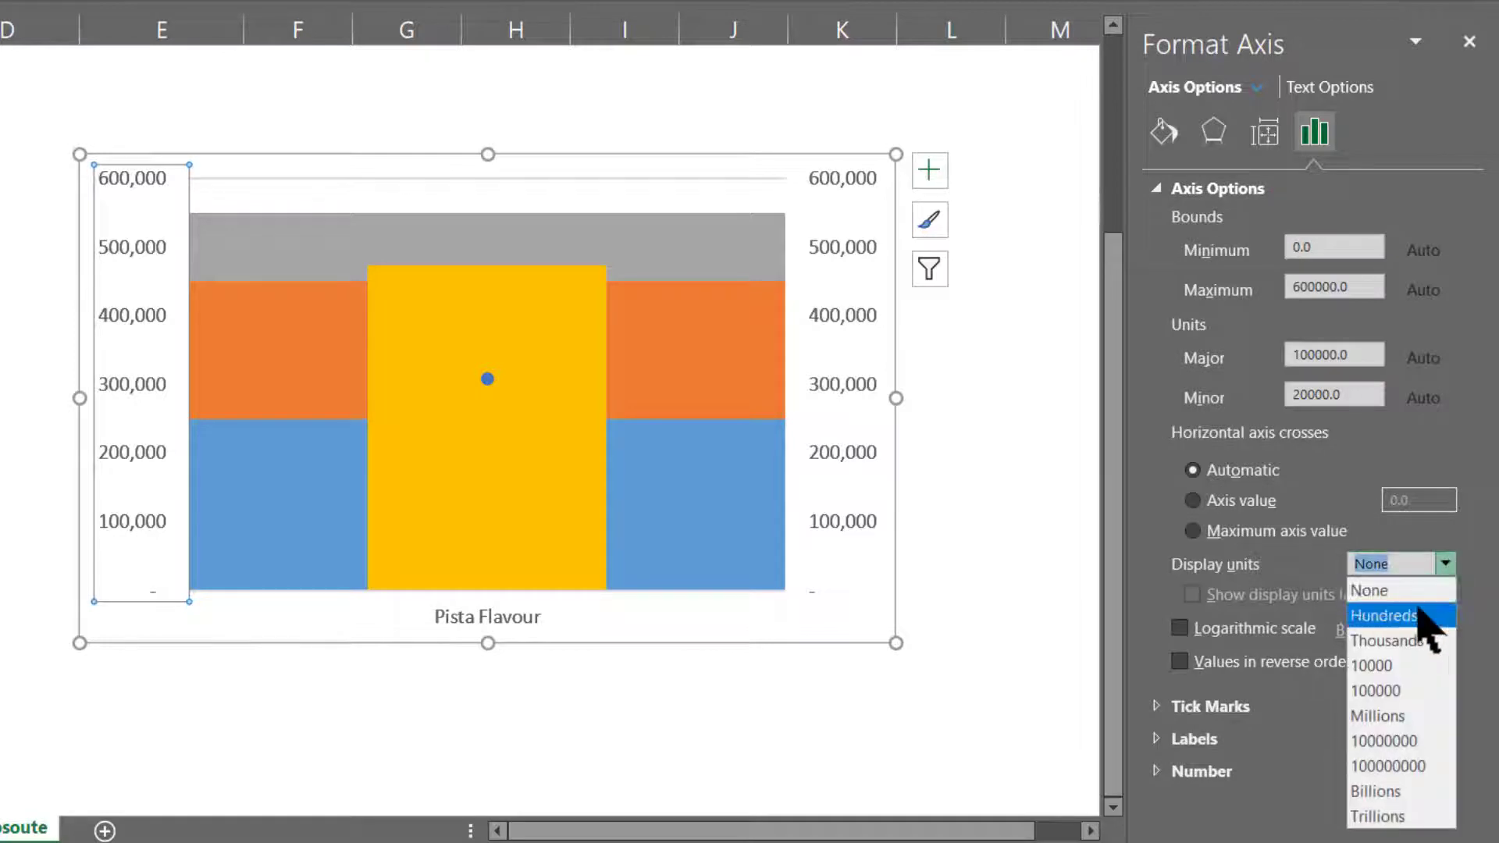
click(1433, 639)
click(865, 313)
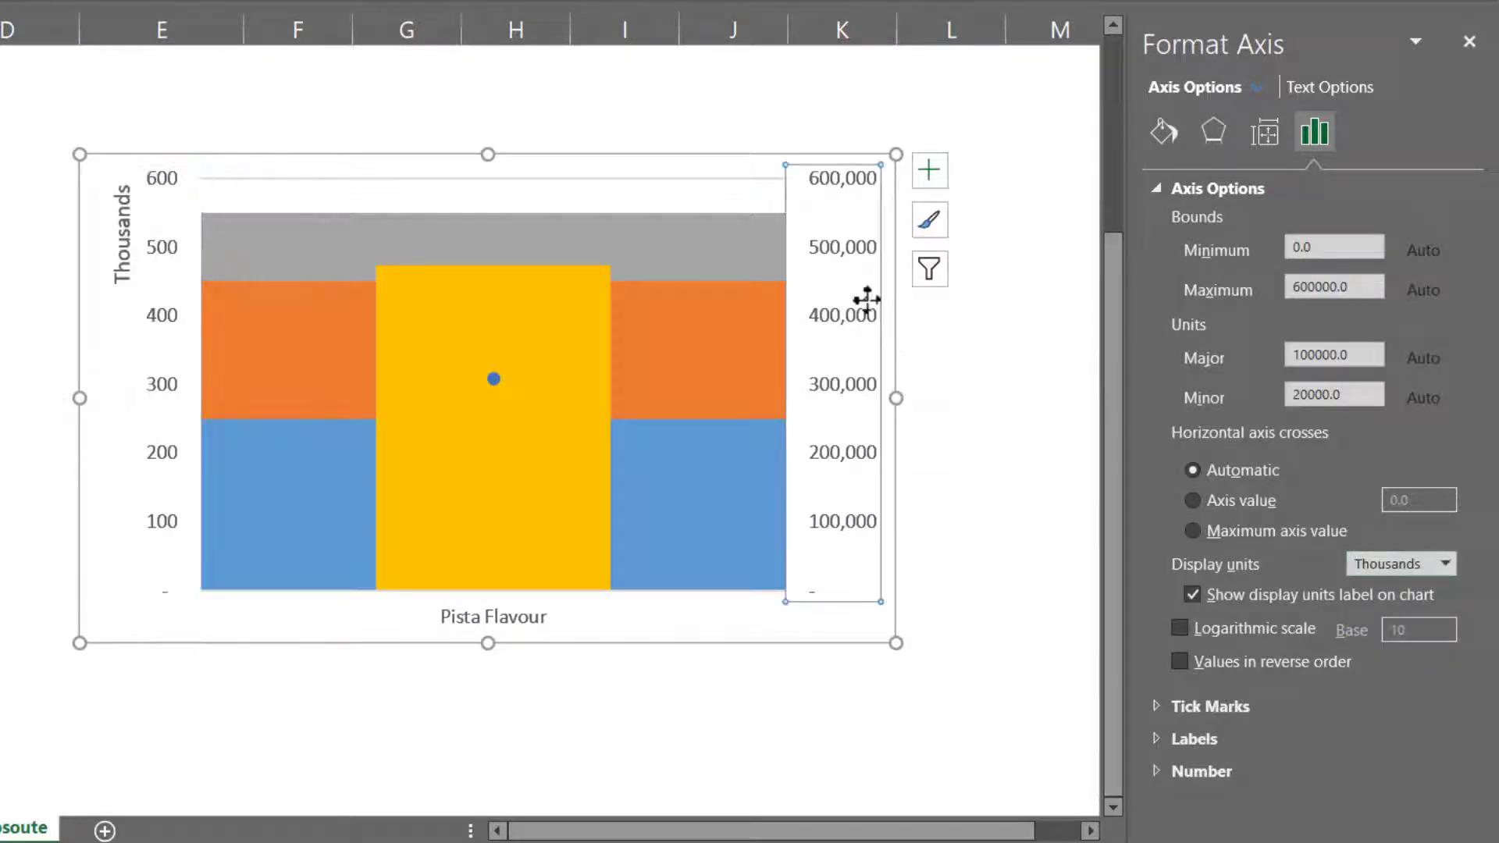
click(1446, 564)
click(1433, 638)
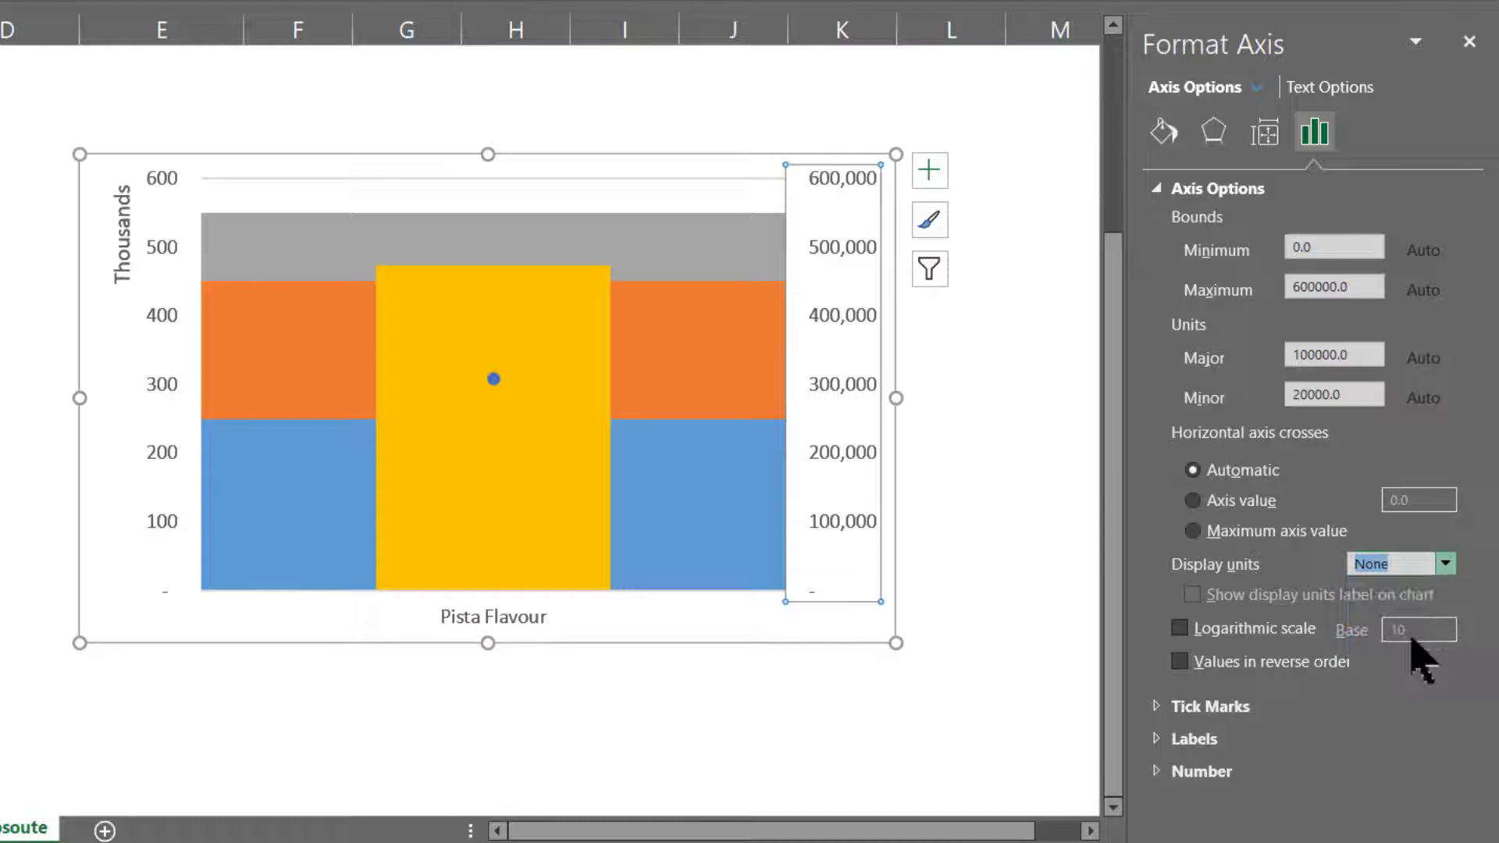
Delete the right-hand secondary vertical axis
click(956, 457)
click(817, 312)
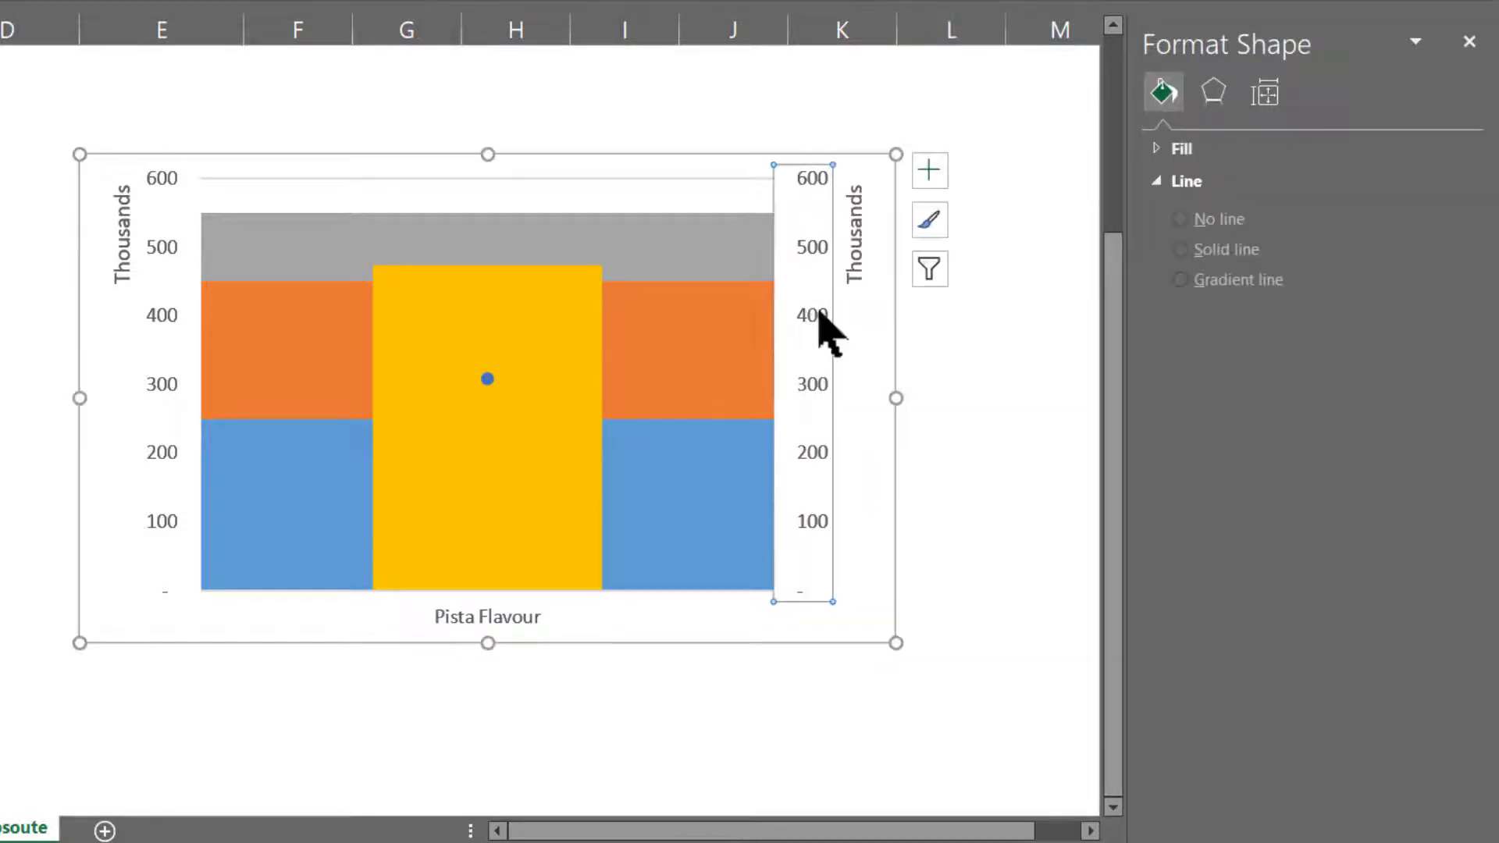
key(Delete)
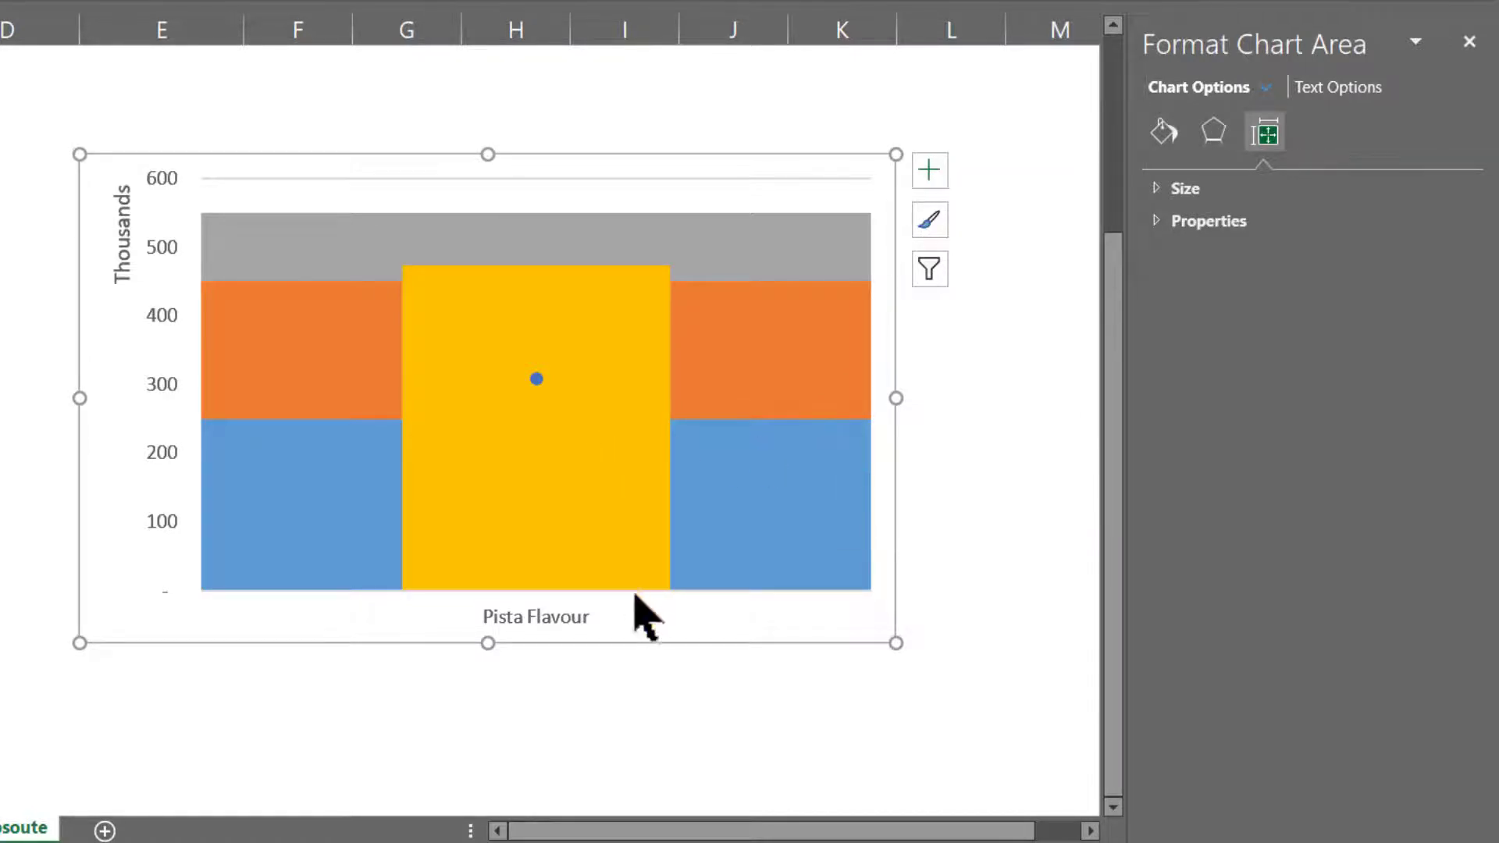
Resize the Pista Flavour chart into a narrow, tall column by dragging its handles
drag(895, 644, 401, 716)
drag(400, 434, 354, 436)
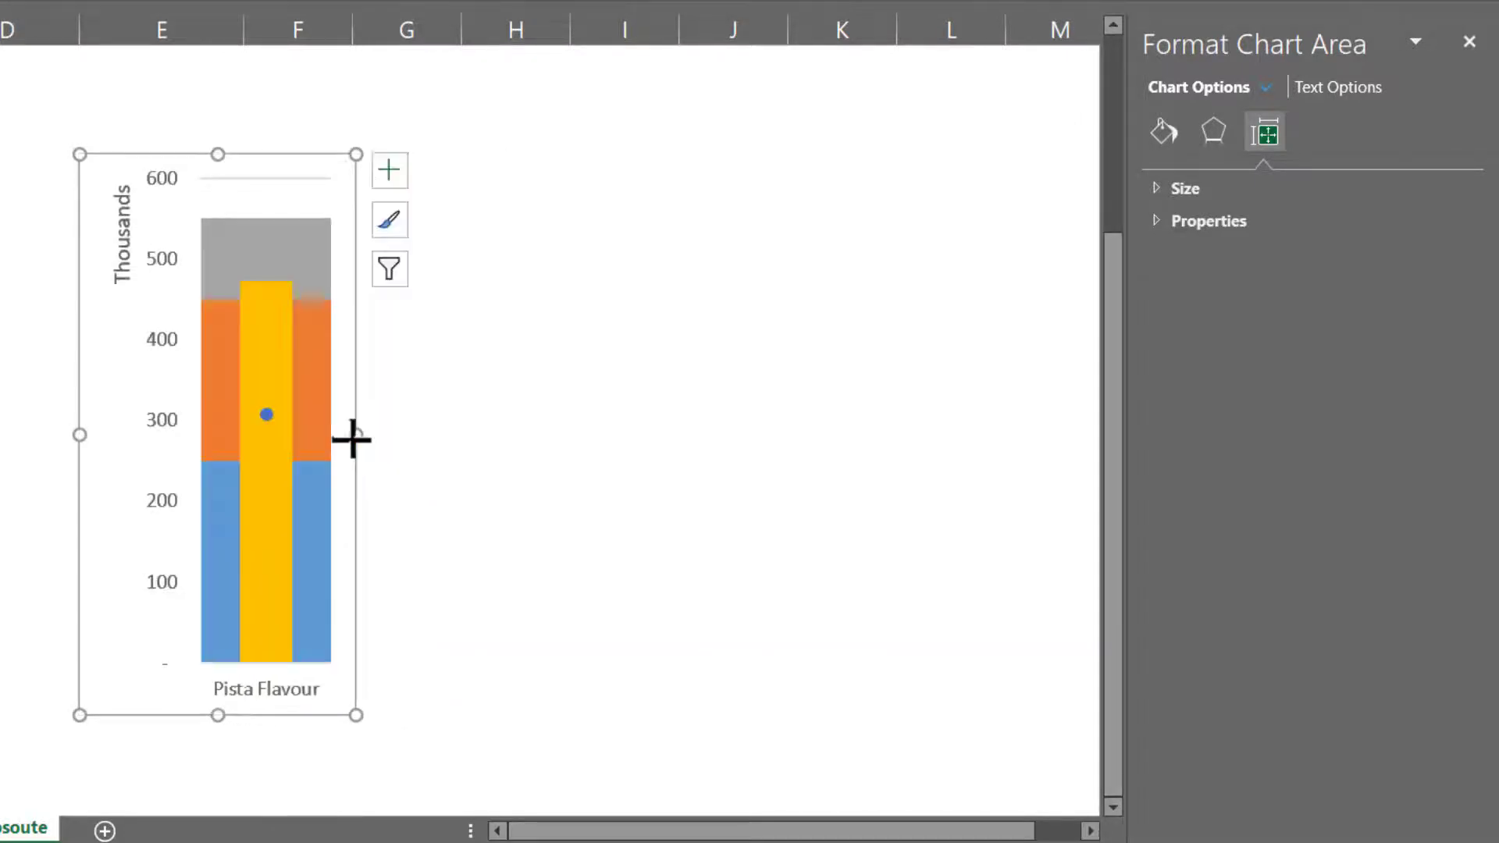
click(277, 183)
click(292, 184)
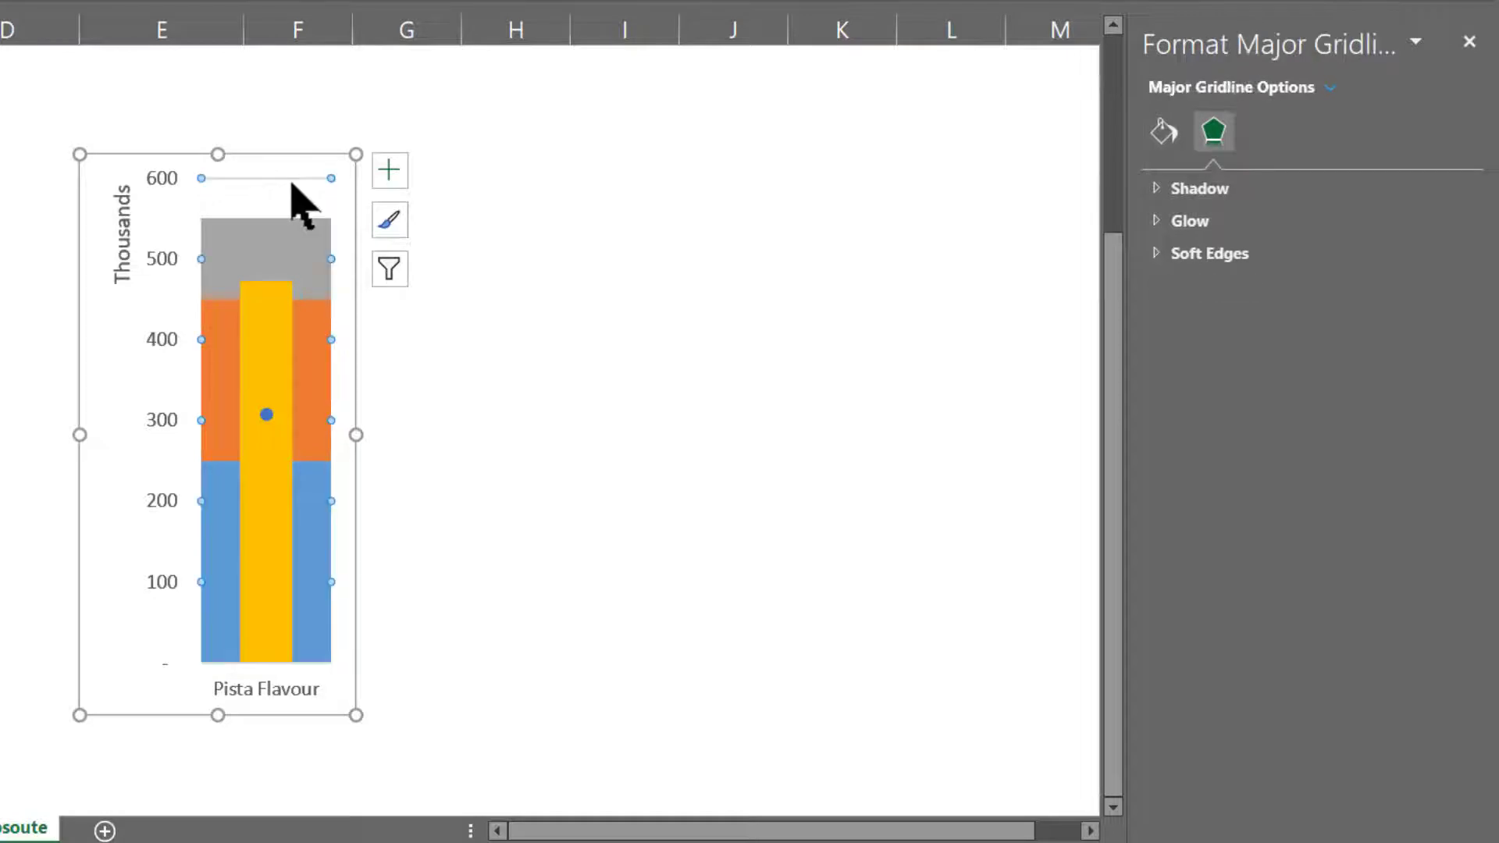
click(292, 184)
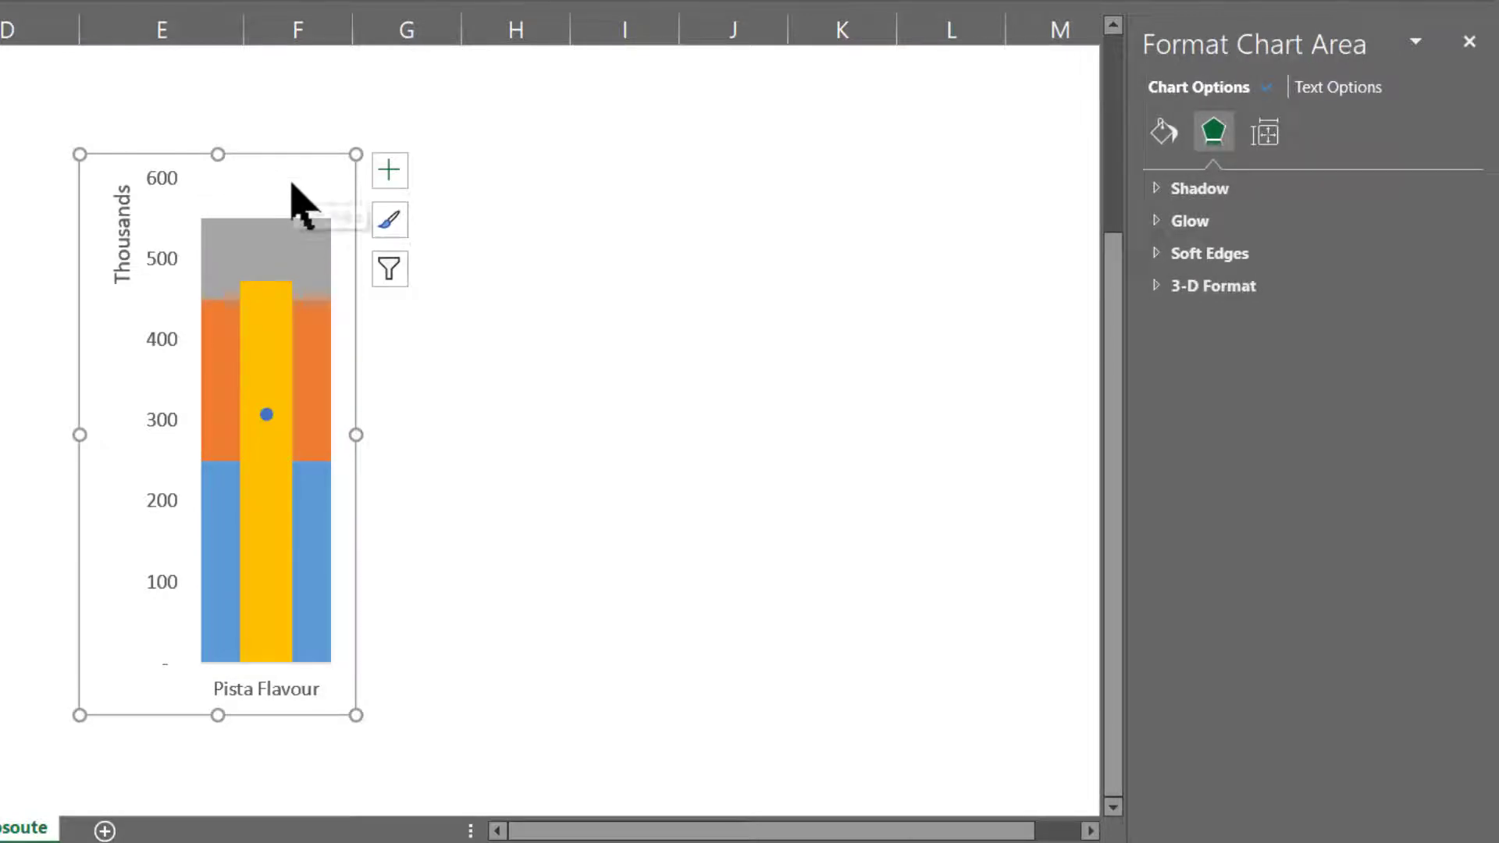
Give the vertical value axis a solid line in a light theme colour
click(164, 268)
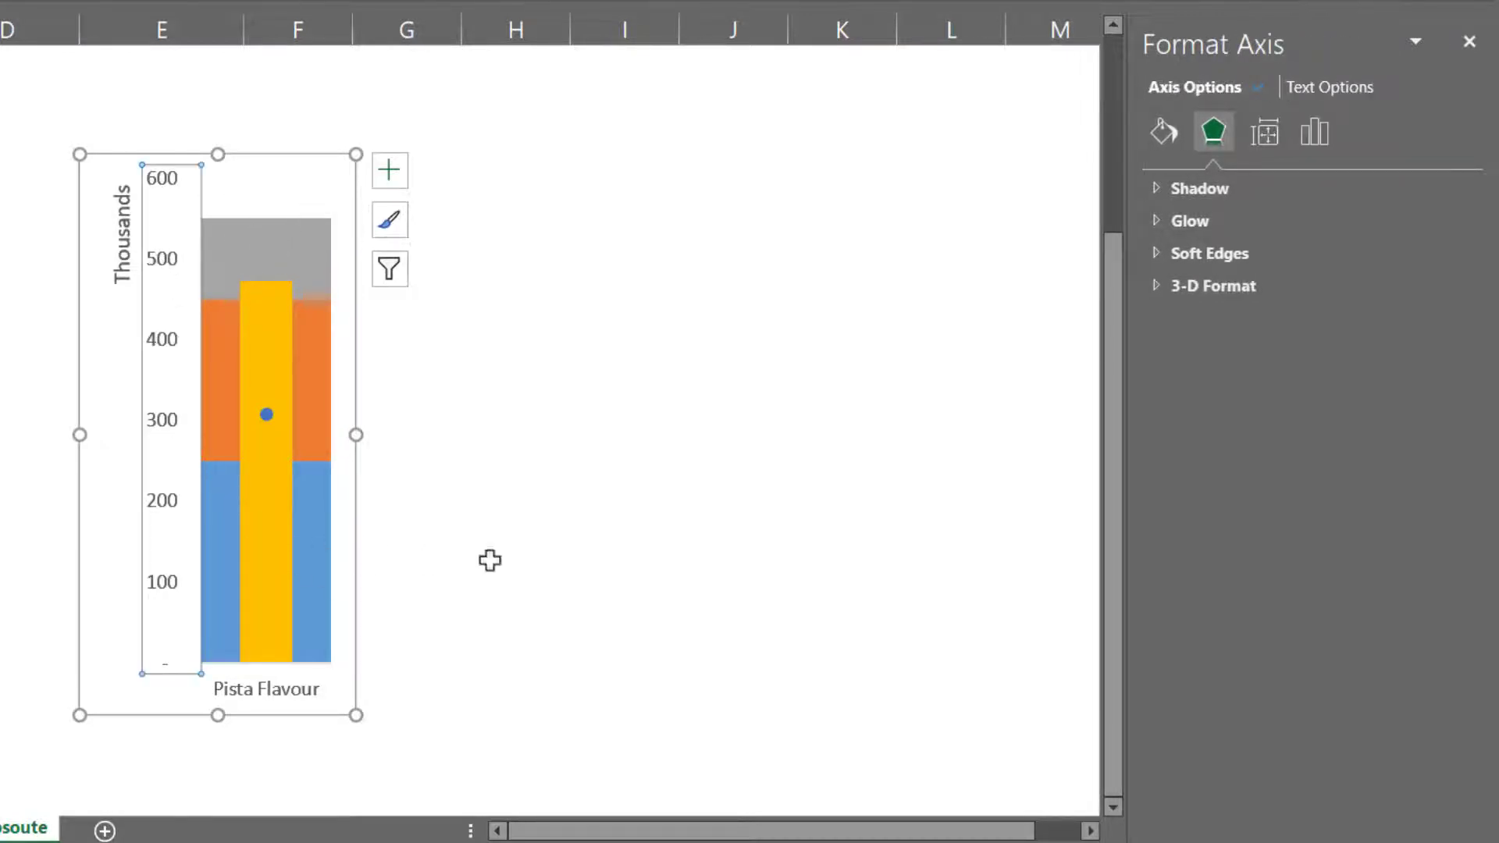
click(1165, 129)
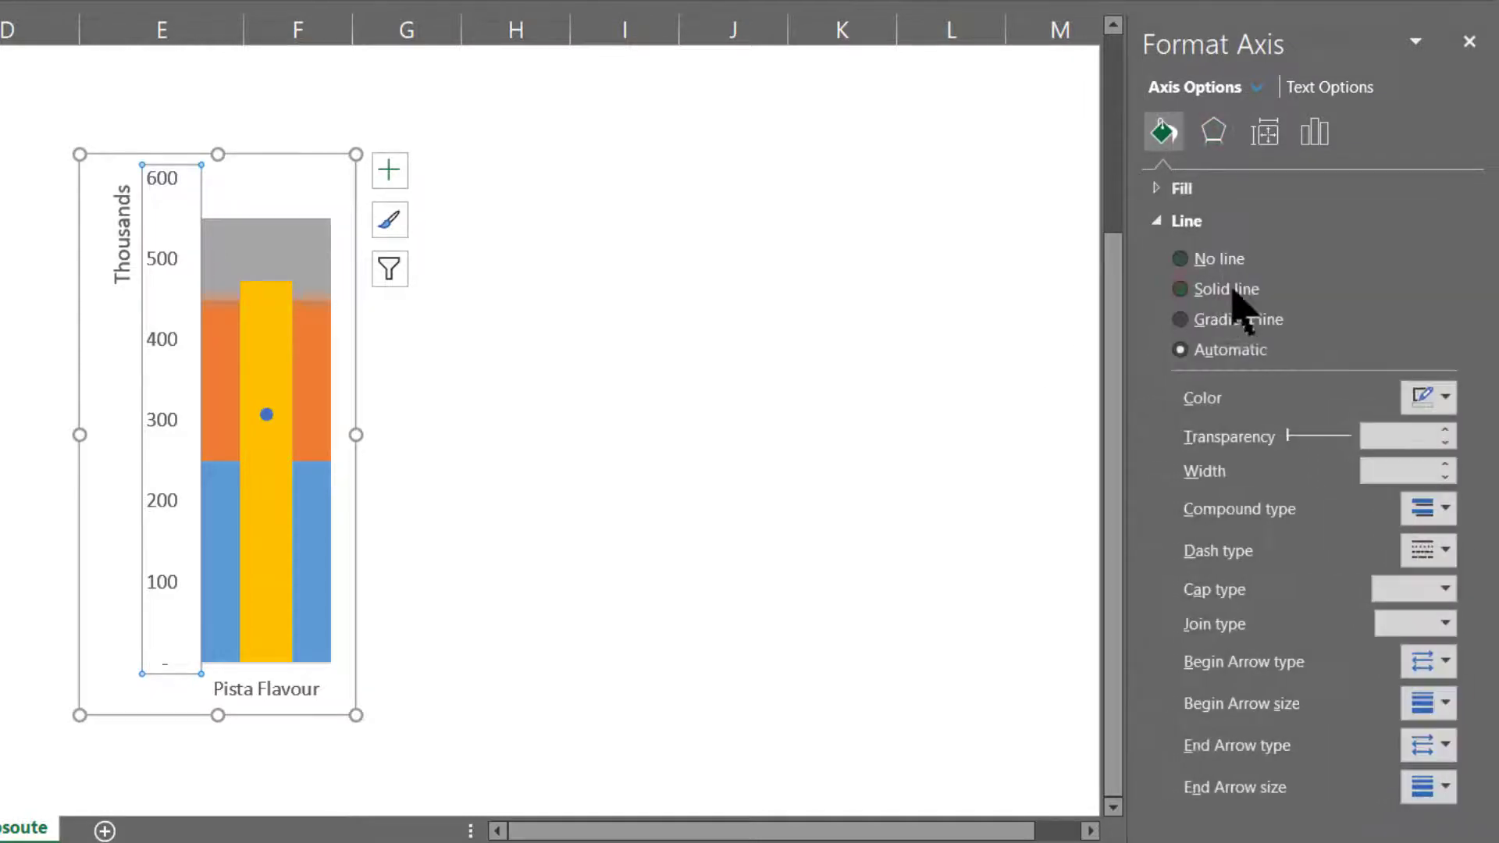
click(1224, 292)
click(1429, 397)
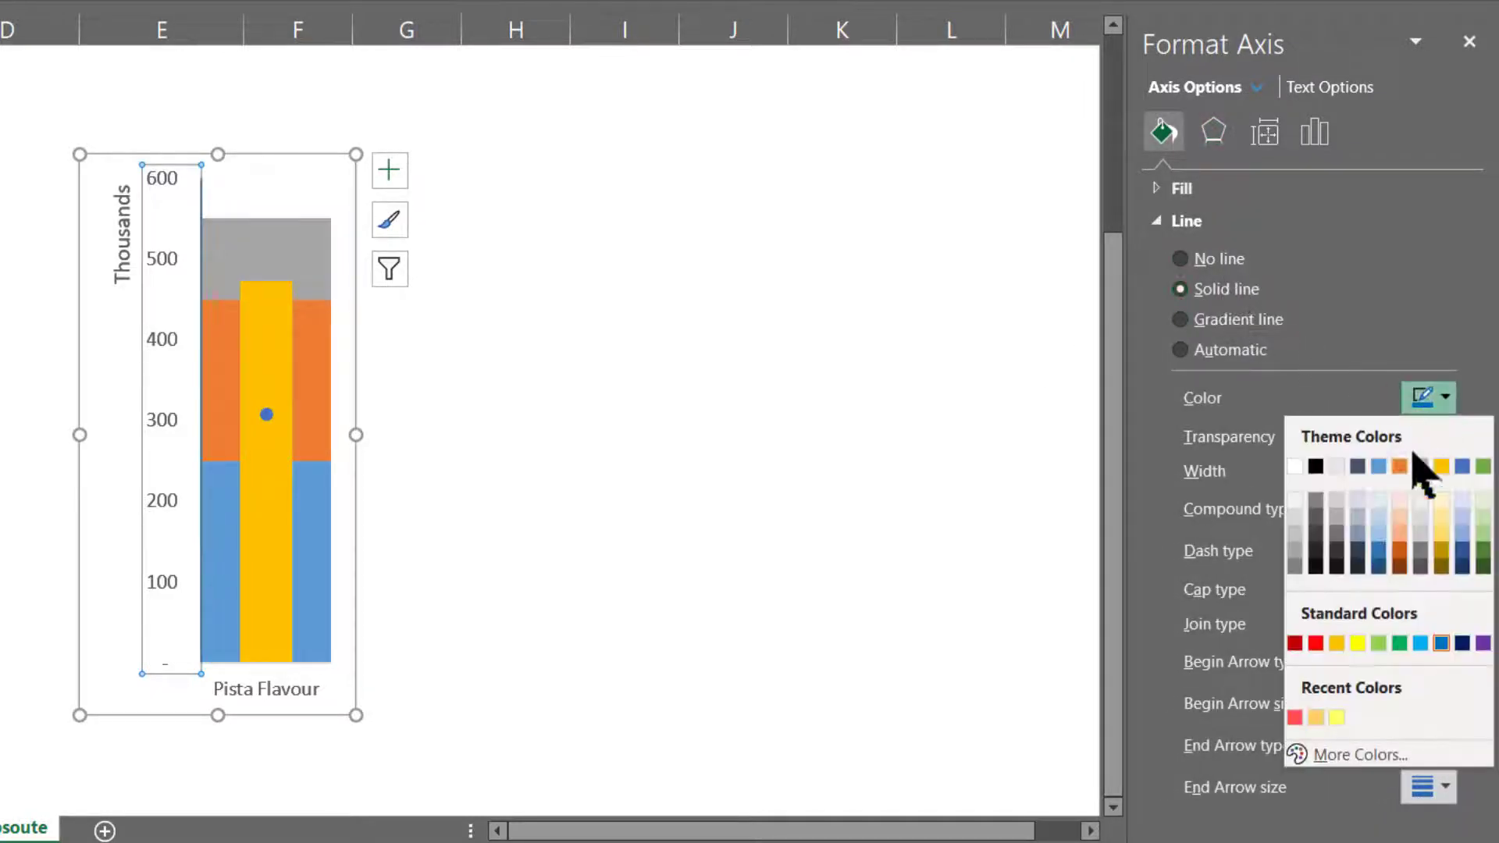
click(1294, 544)
click(500, 383)
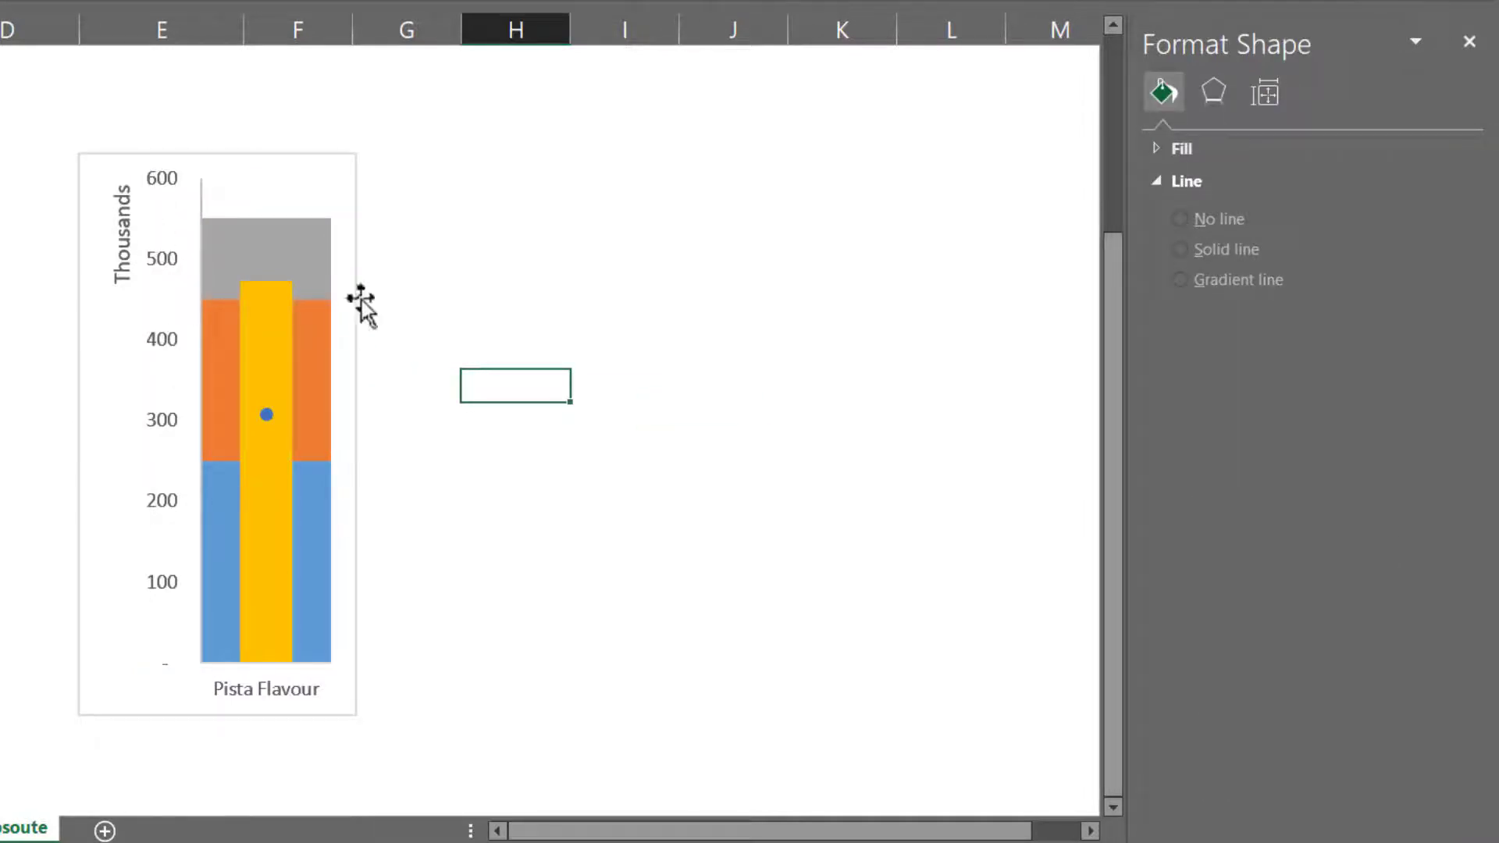
click(174, 283)
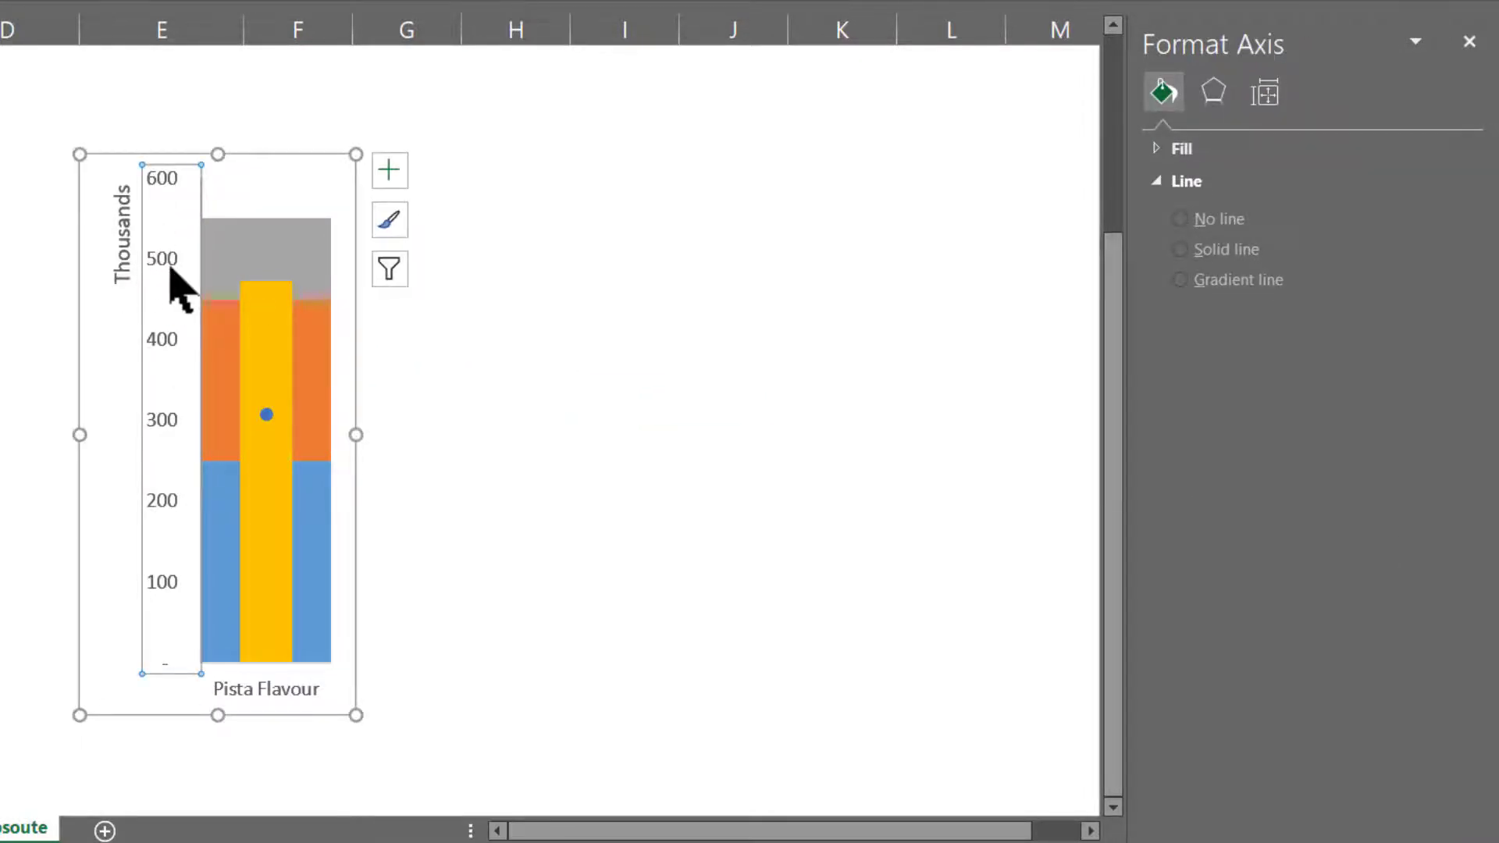
Fill the Bad band of the Pista Flavour chart with red
click(324, 545)
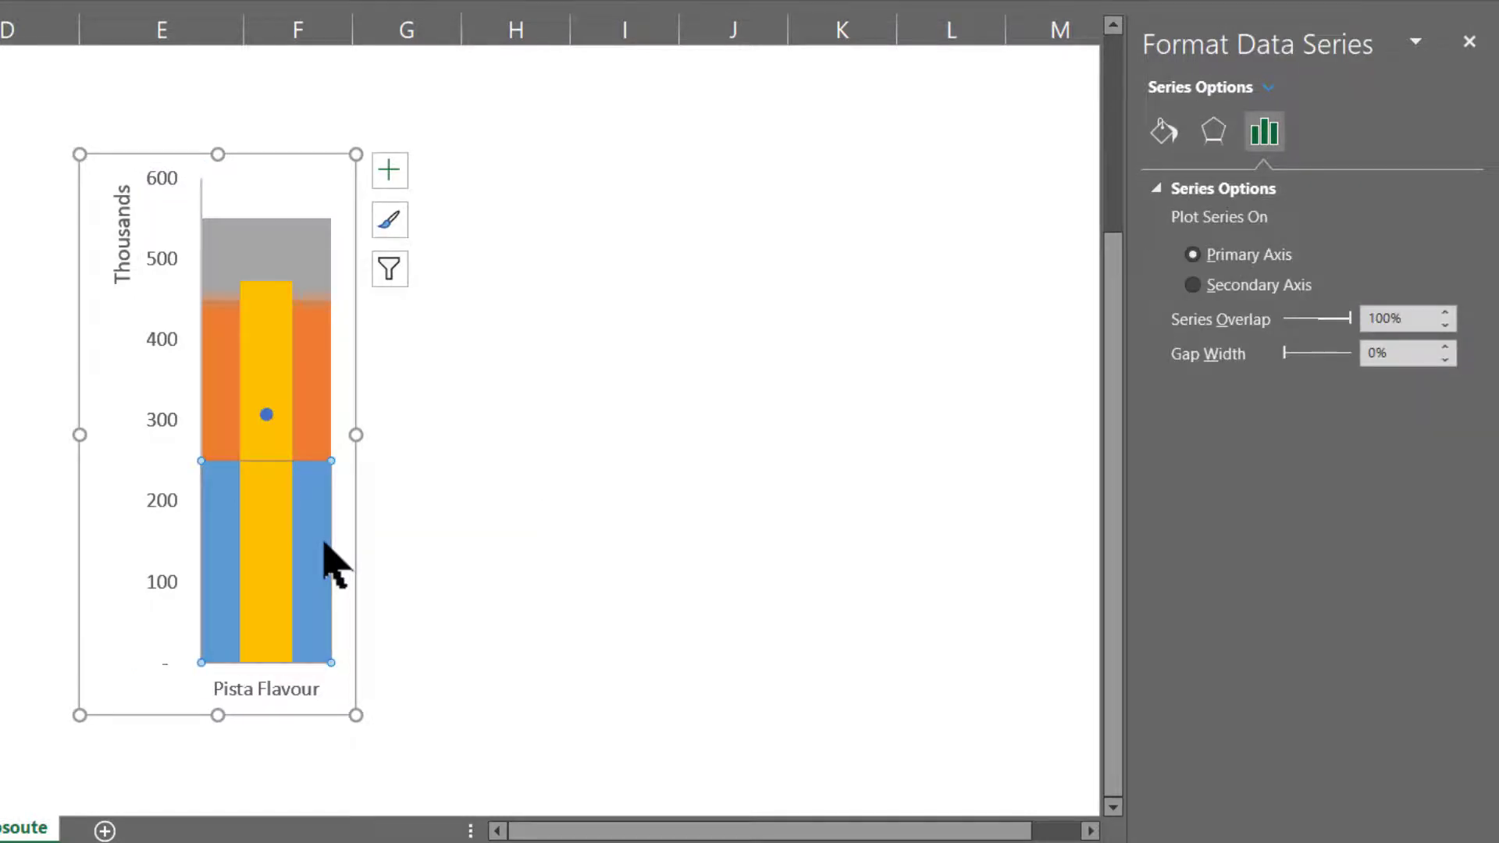
right_click(325, 545)
click(359, 488)
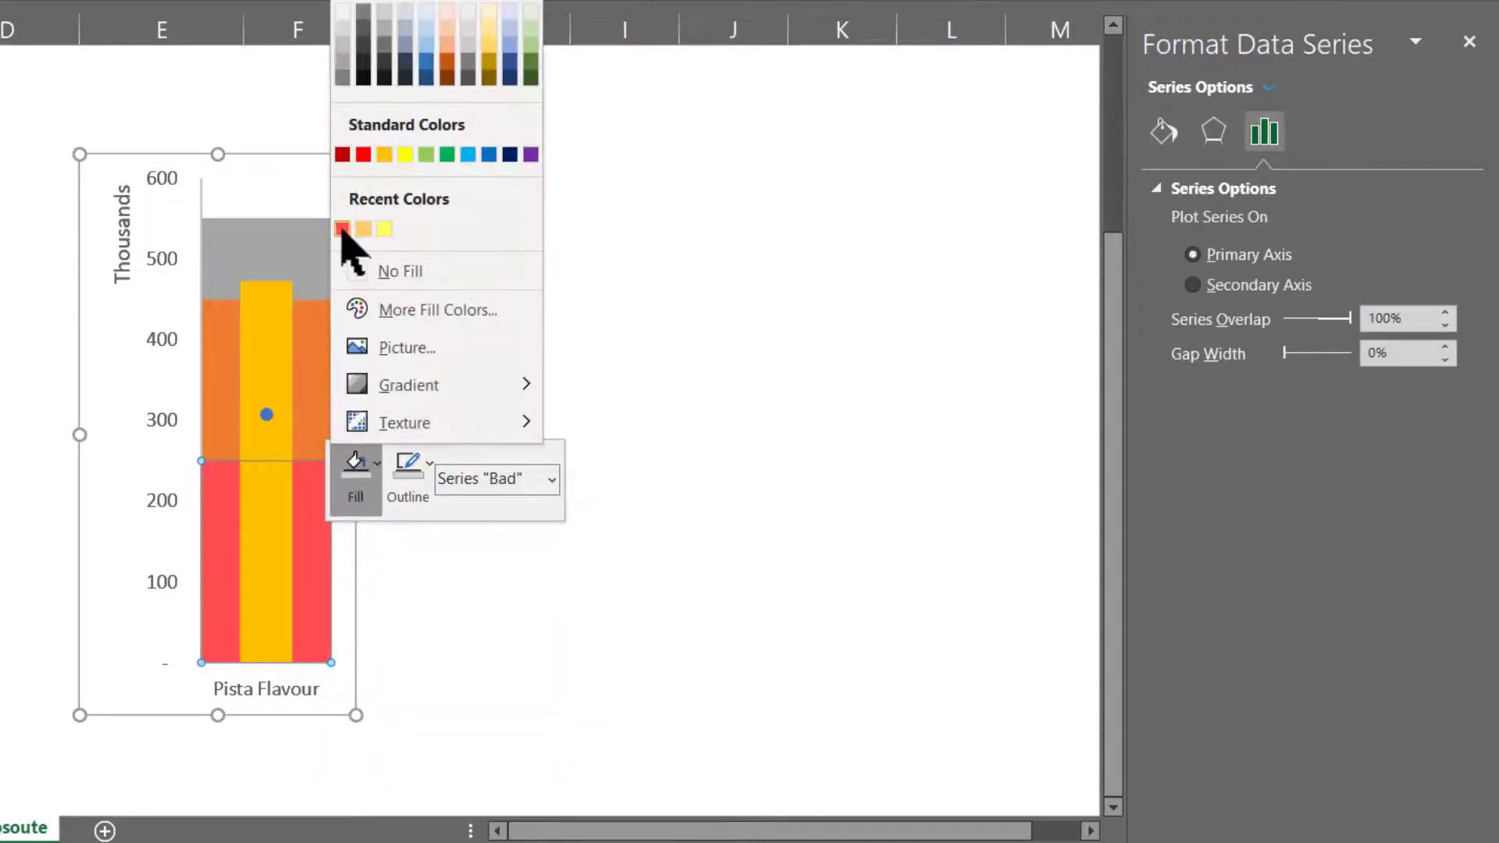
click(342, 229)
Give the Acceptable band an orange fill
click(321, 361)
right_click(323, 353)
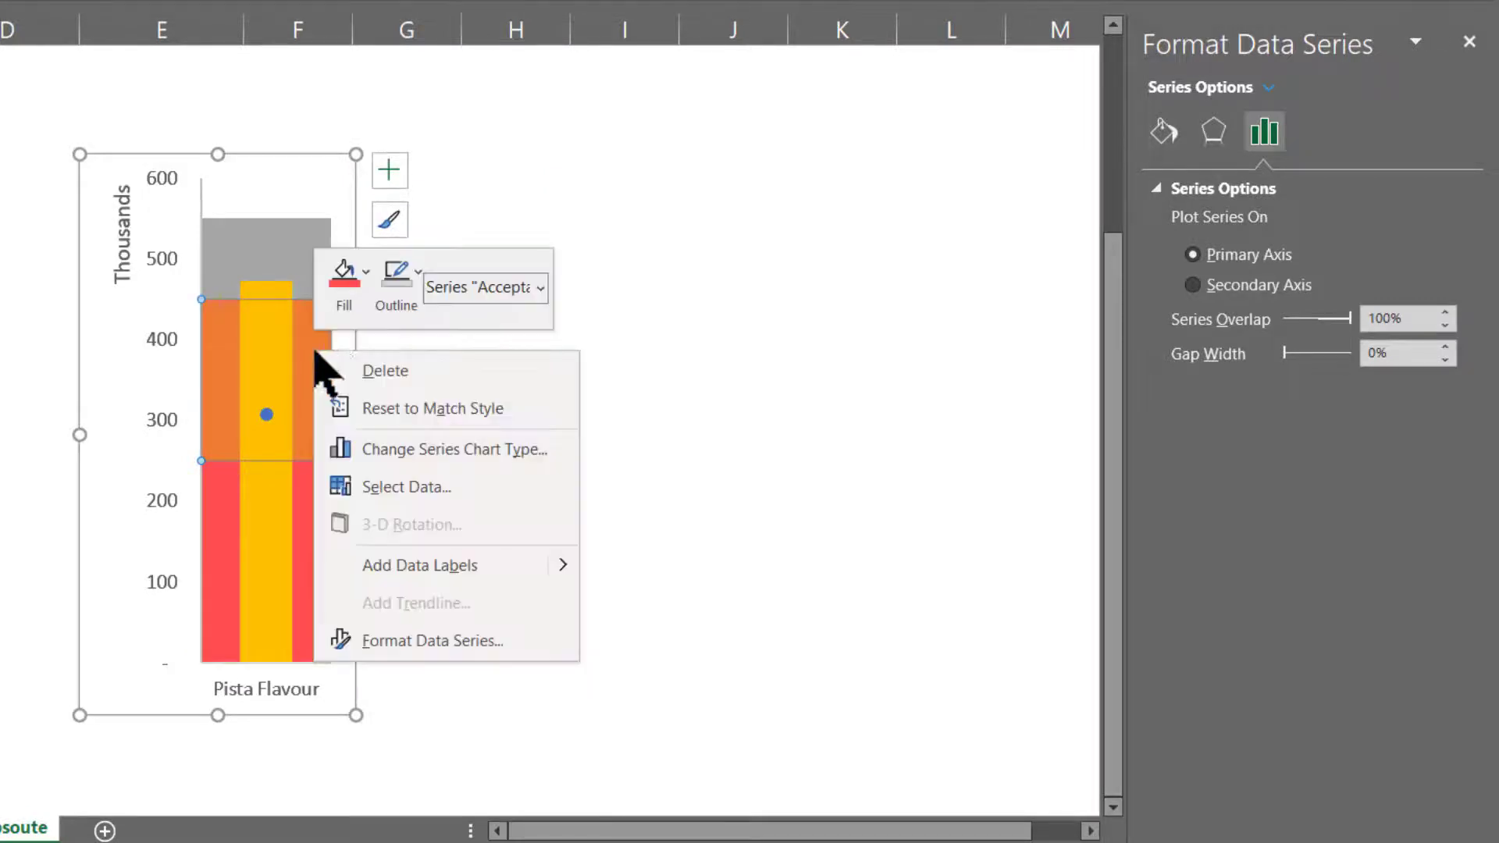
click(344, 277)
click(435, 437)
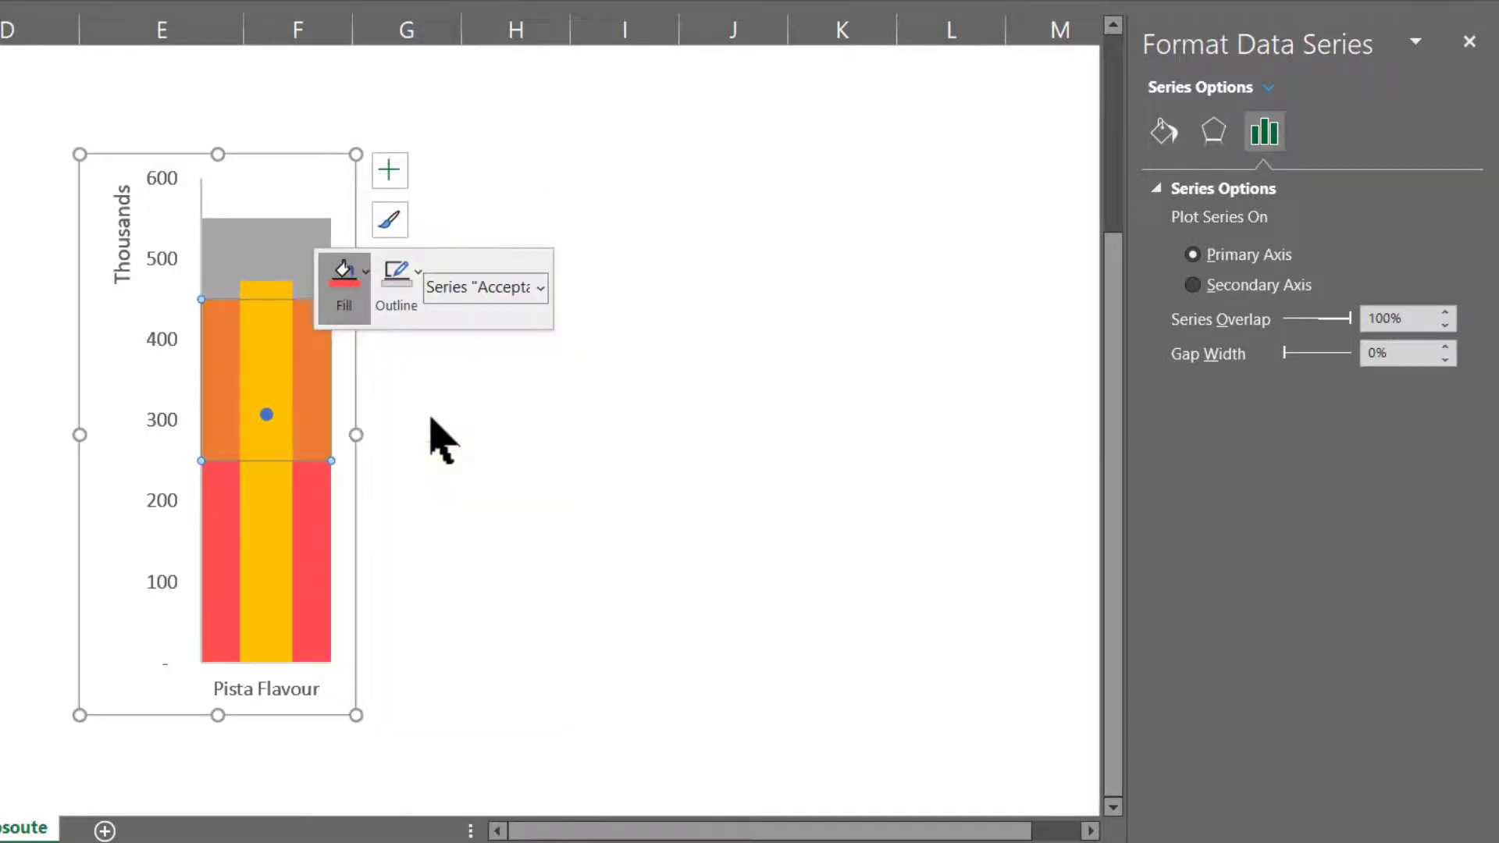
Change the Good band's fill from grey to green
click(292, 261)
click(318, 269)
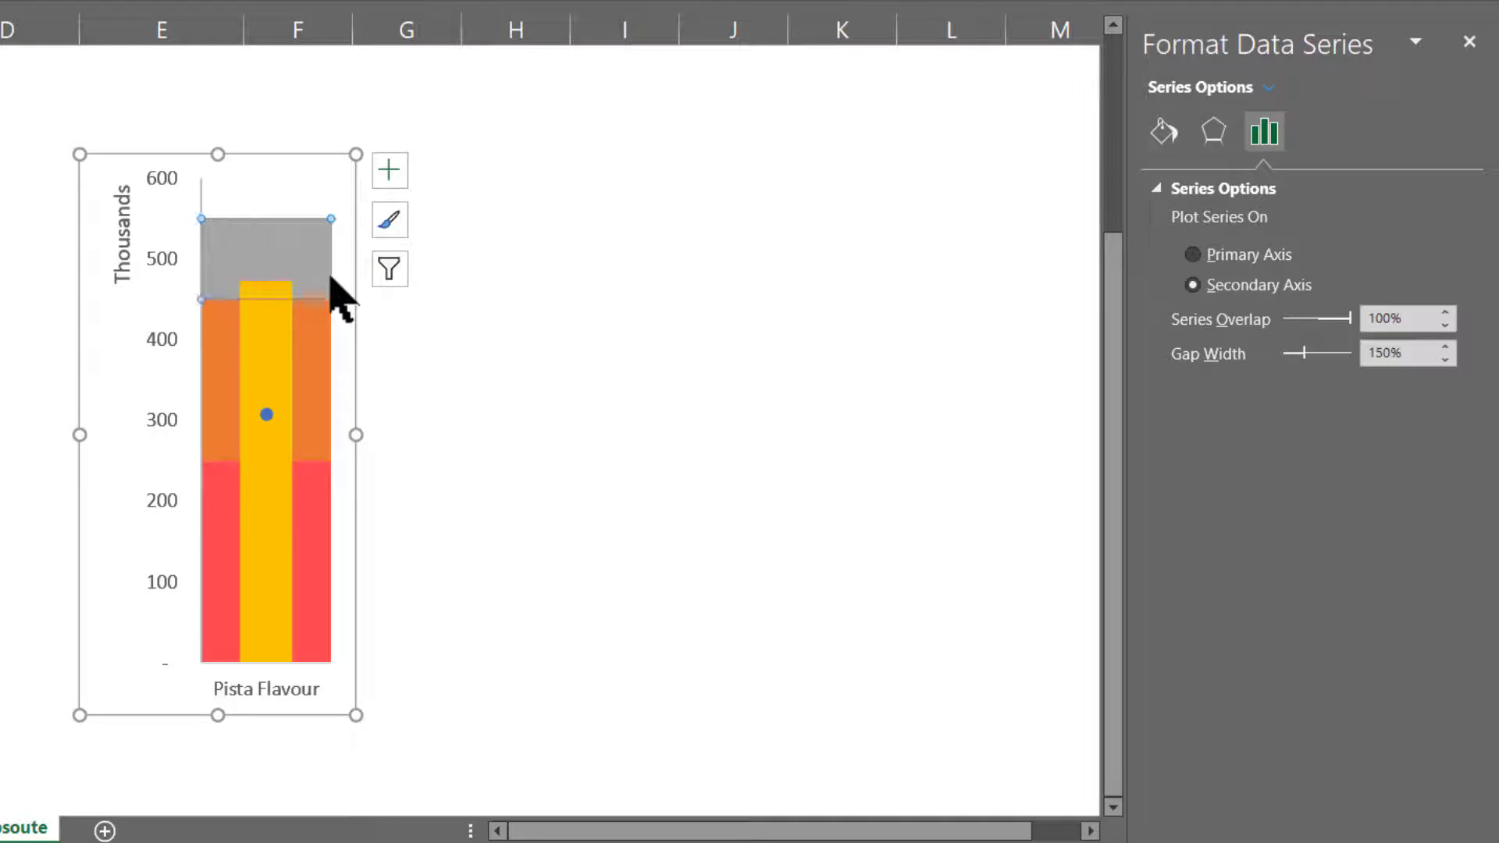
right_click(318, 274)
click(364, 227)
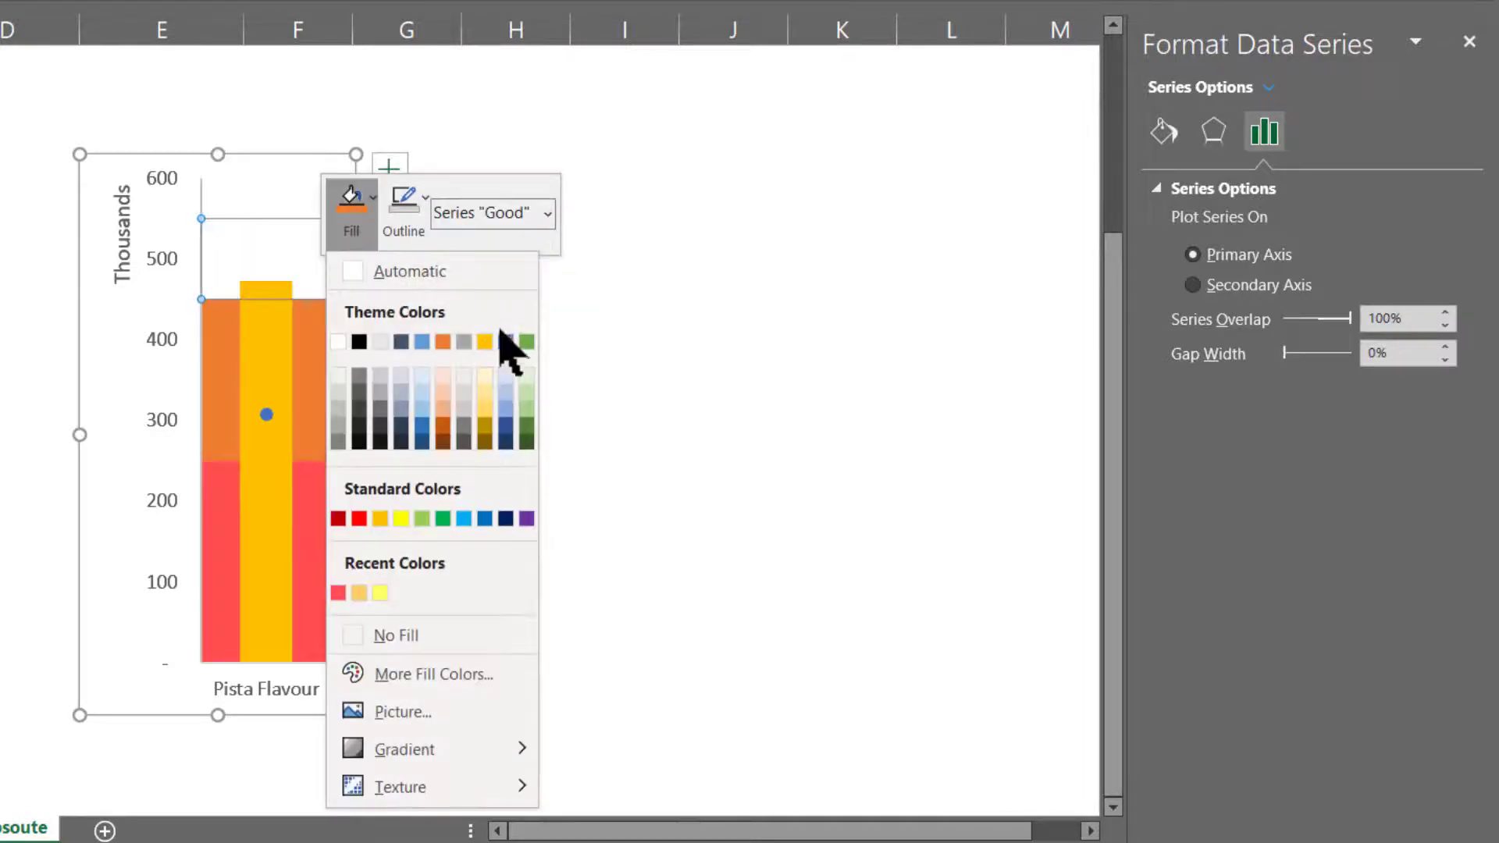
click(527, 341)
click(480, 396)
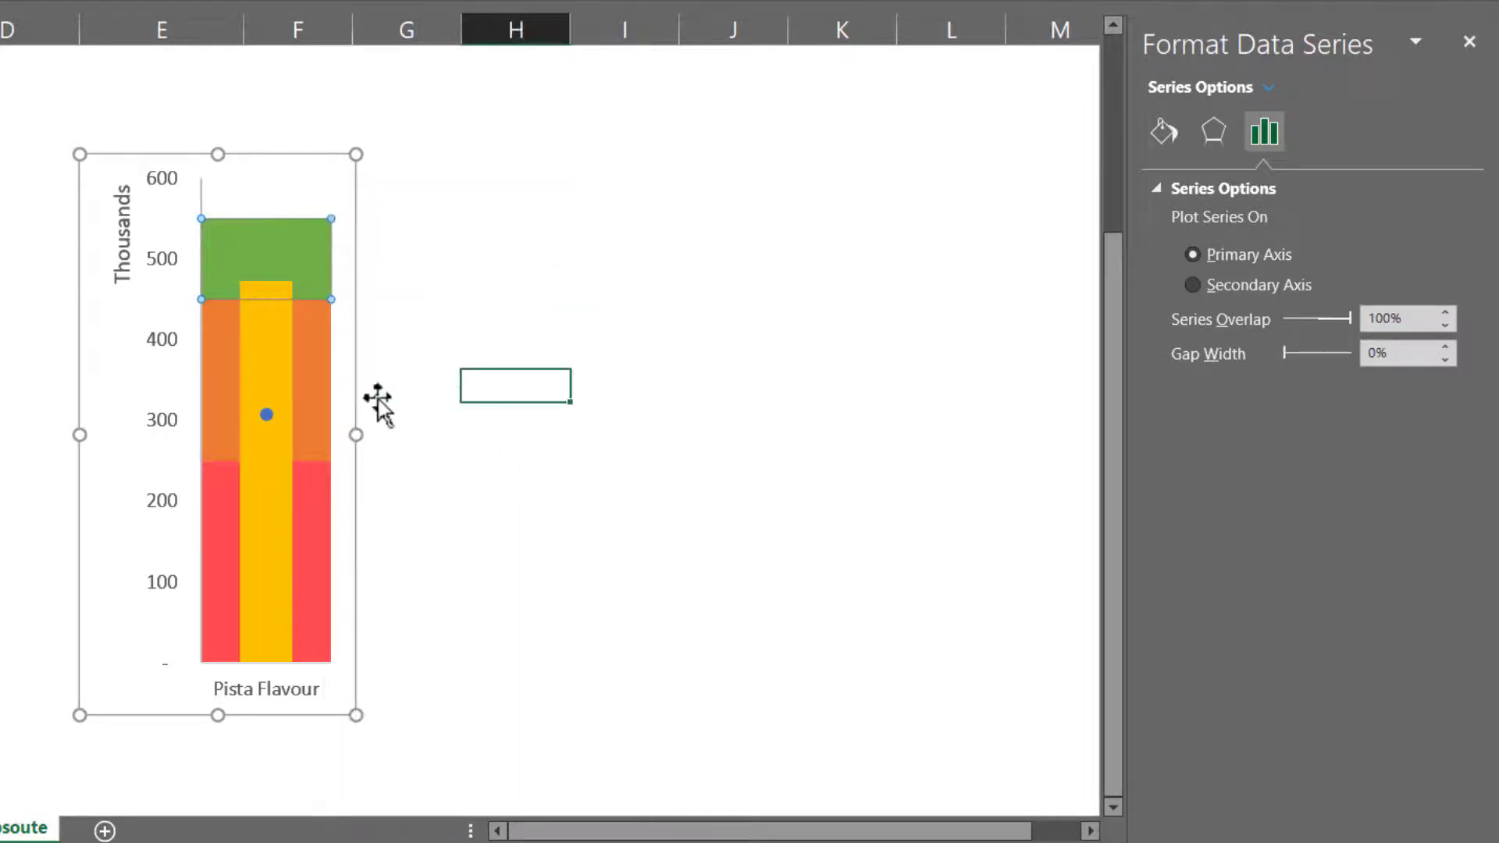
Fill the Actual column with a grey theme colour instead of yellow
click(281, 349)
right_click(279, 346)
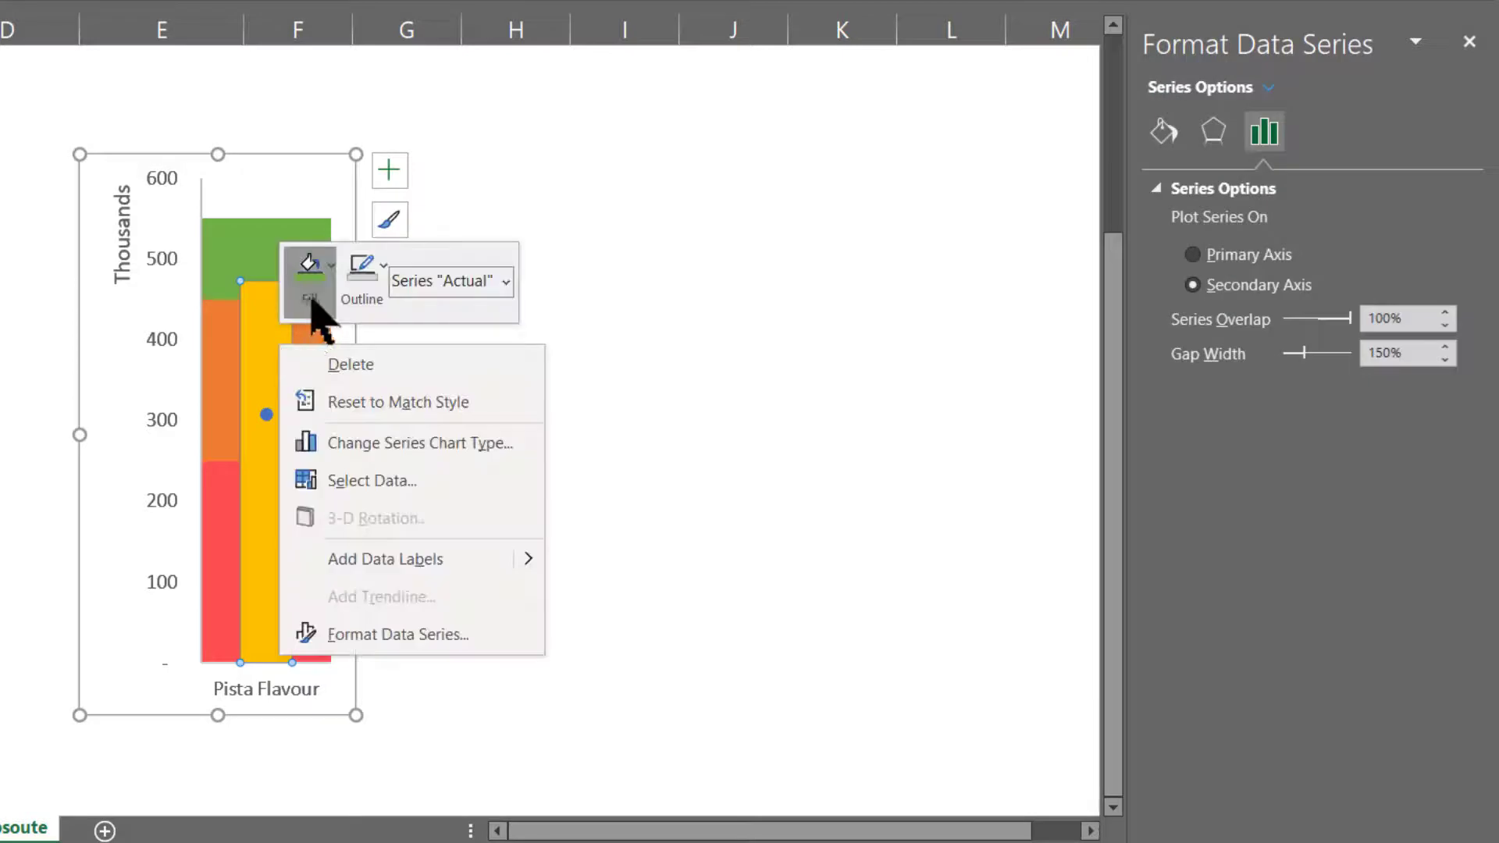
click(310, 295)
click(318, 453)
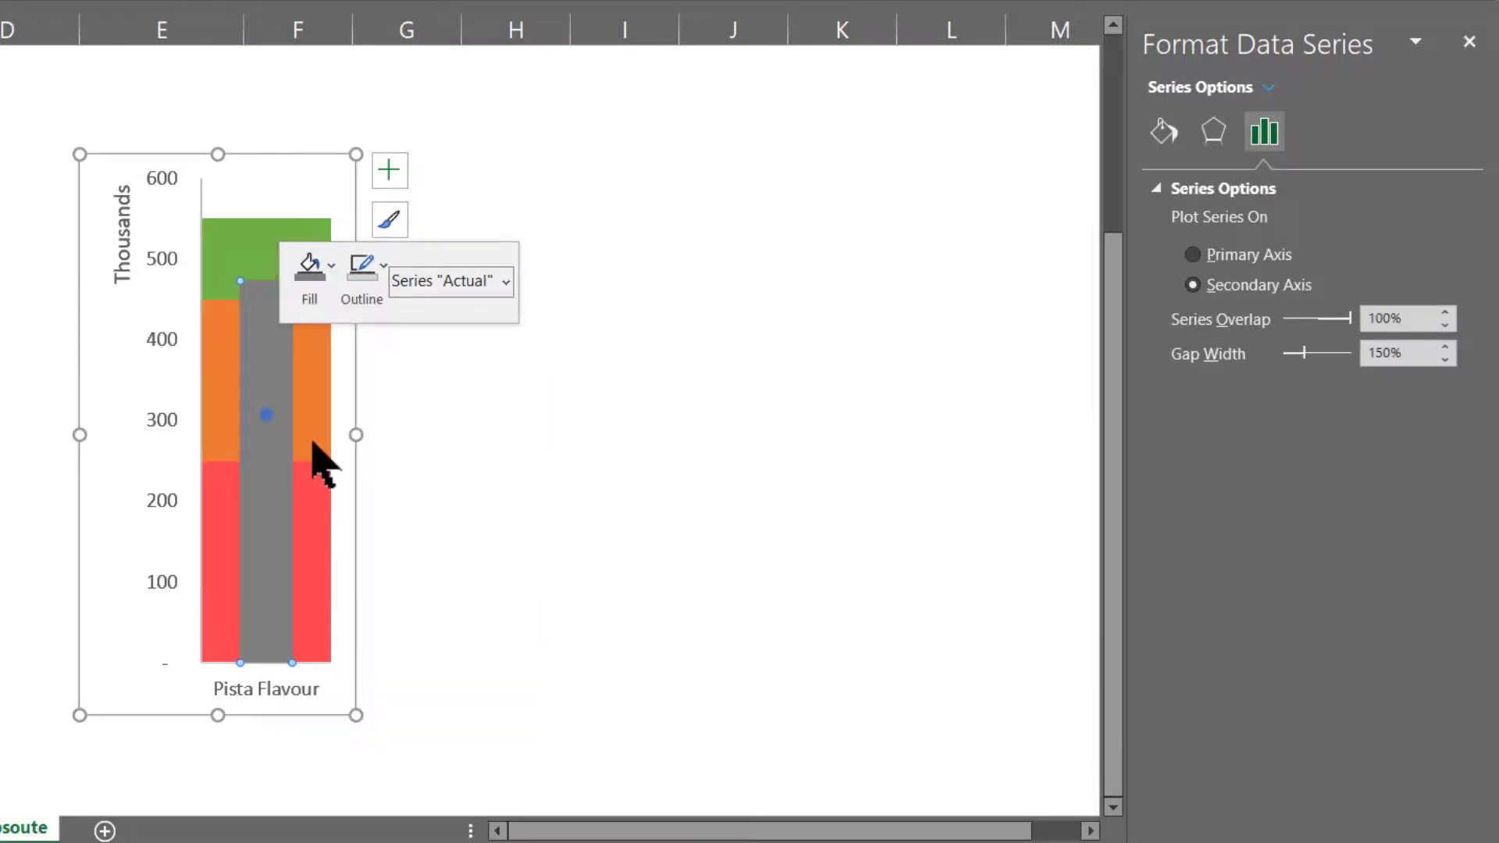
click(515, 418)
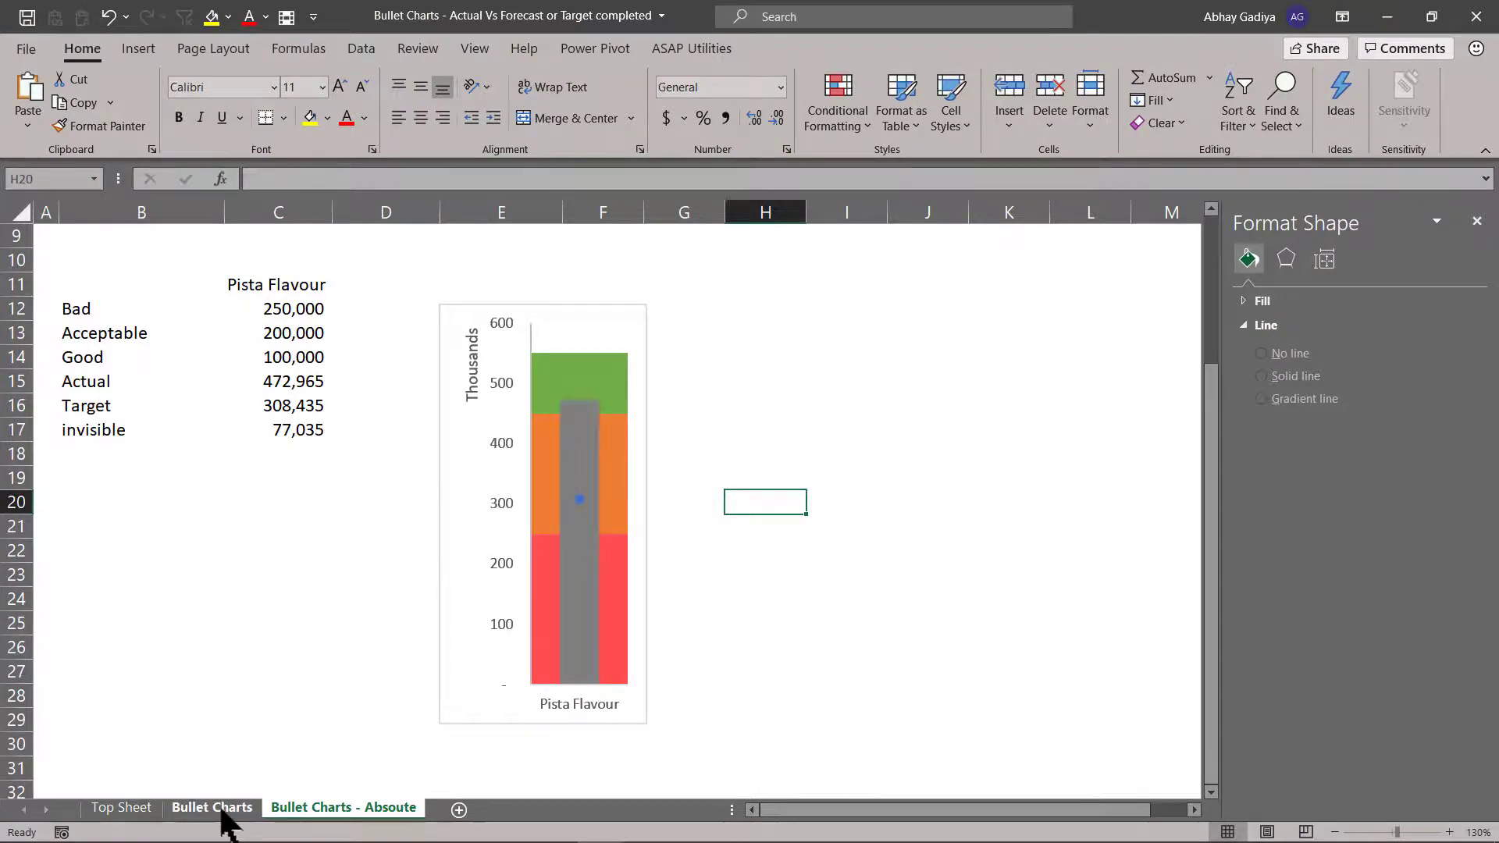
Bring the blue target line shape from the Bullet Charts sheet onto Bullet Charts - Absoute
click(218, 808)
click(340, 491)
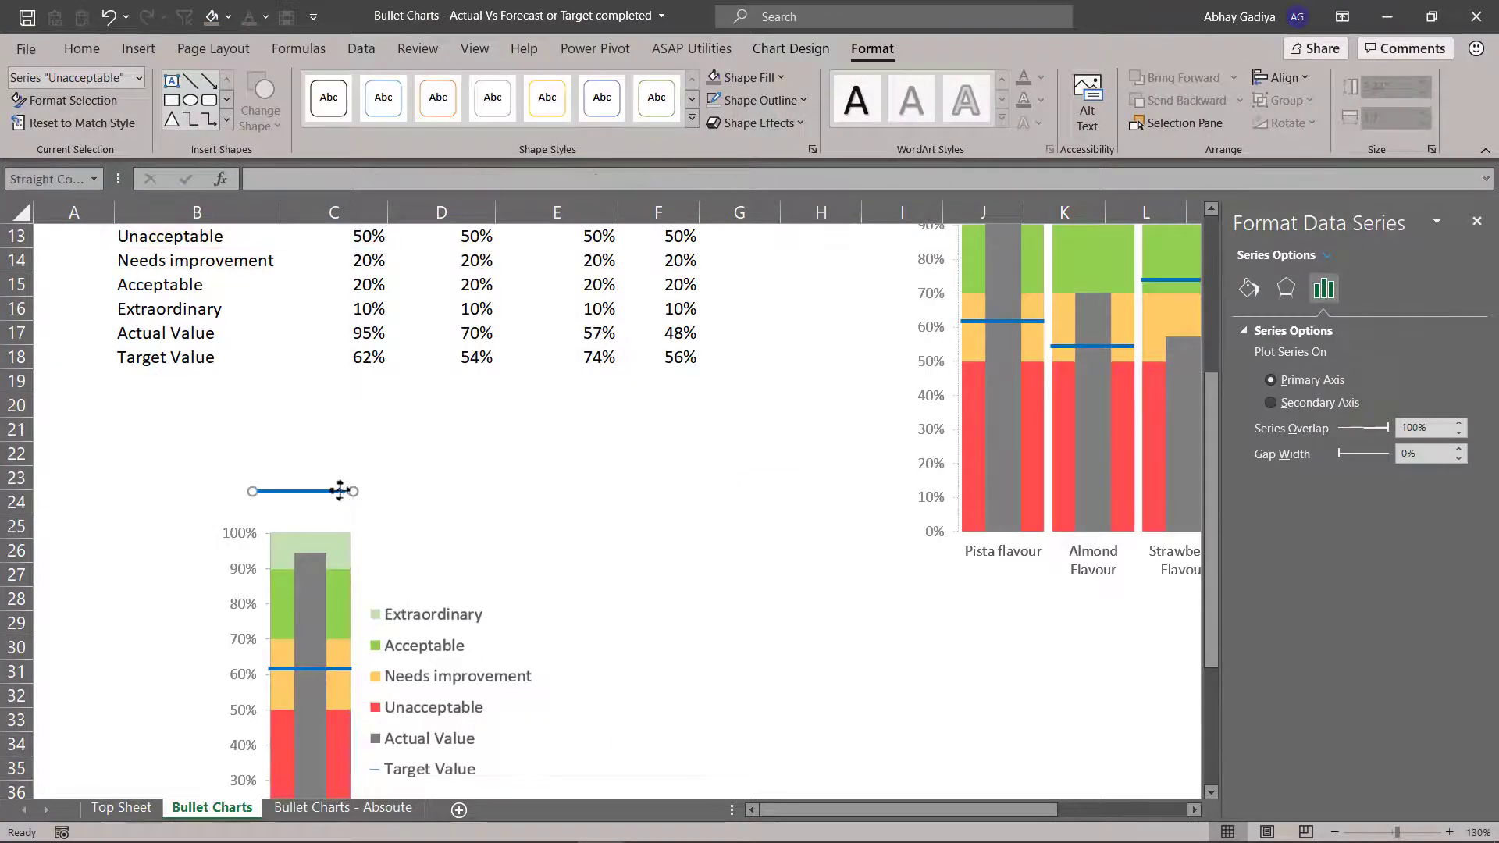
click(367, 808)
click(806, 365)
key(ctrl+v)
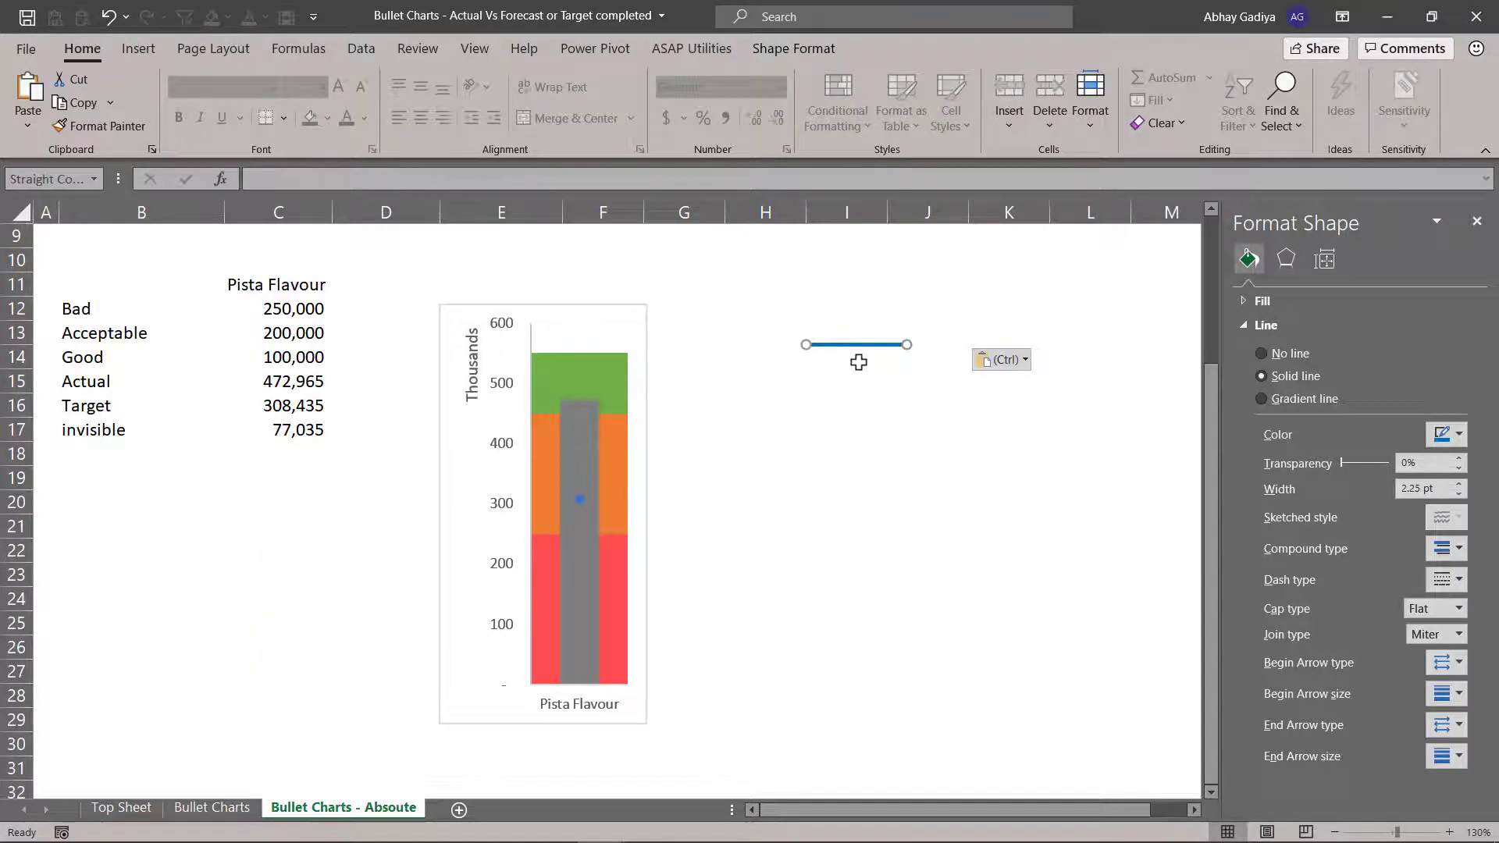
Paste the blue line onto the Target marker so it shows as a horizontal line
click(581, 501)
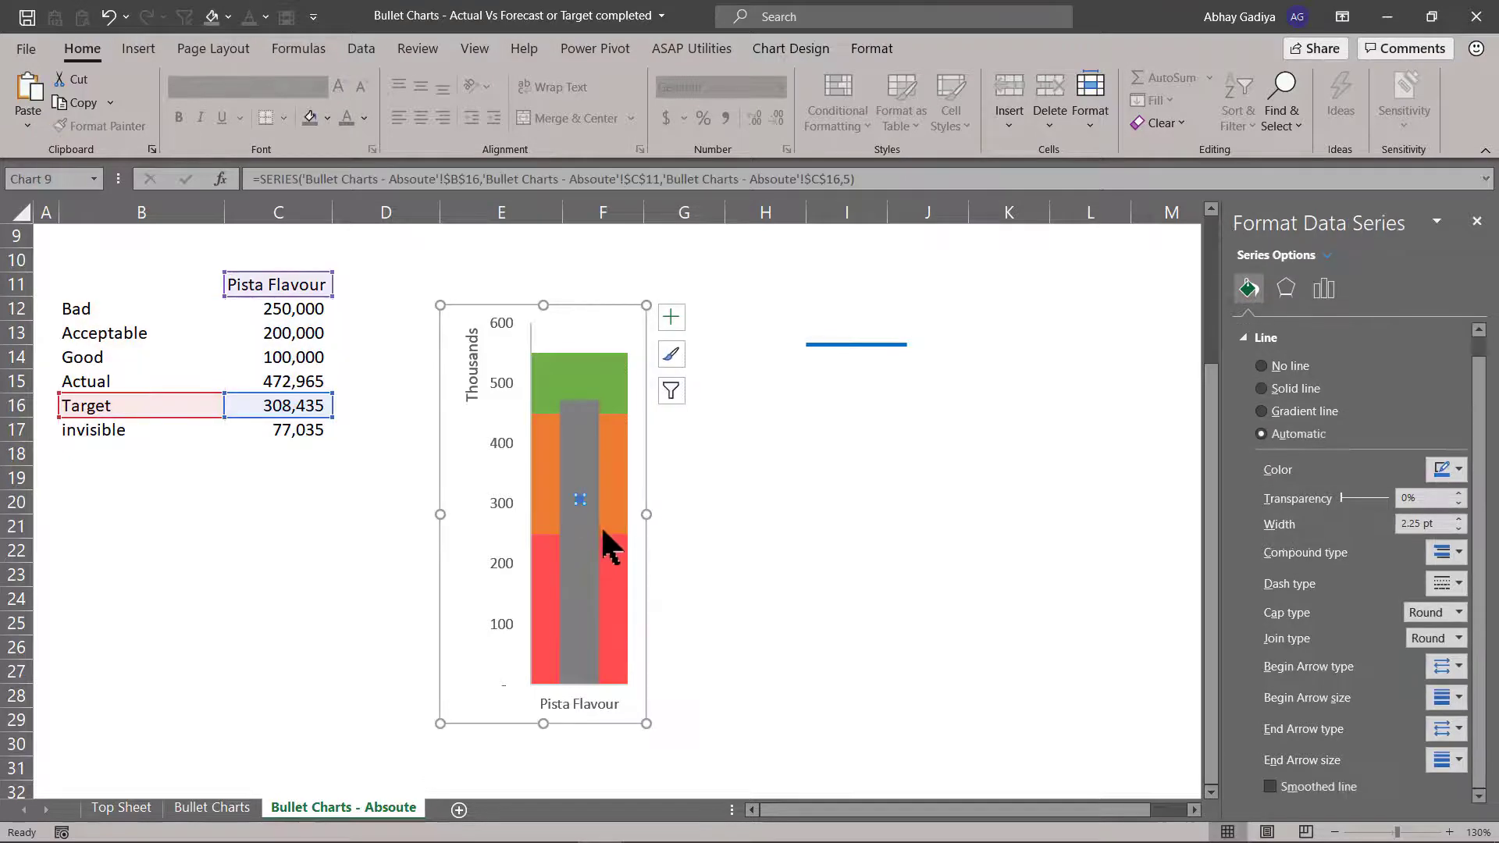
key(ctrl+v)
click(696, 507)
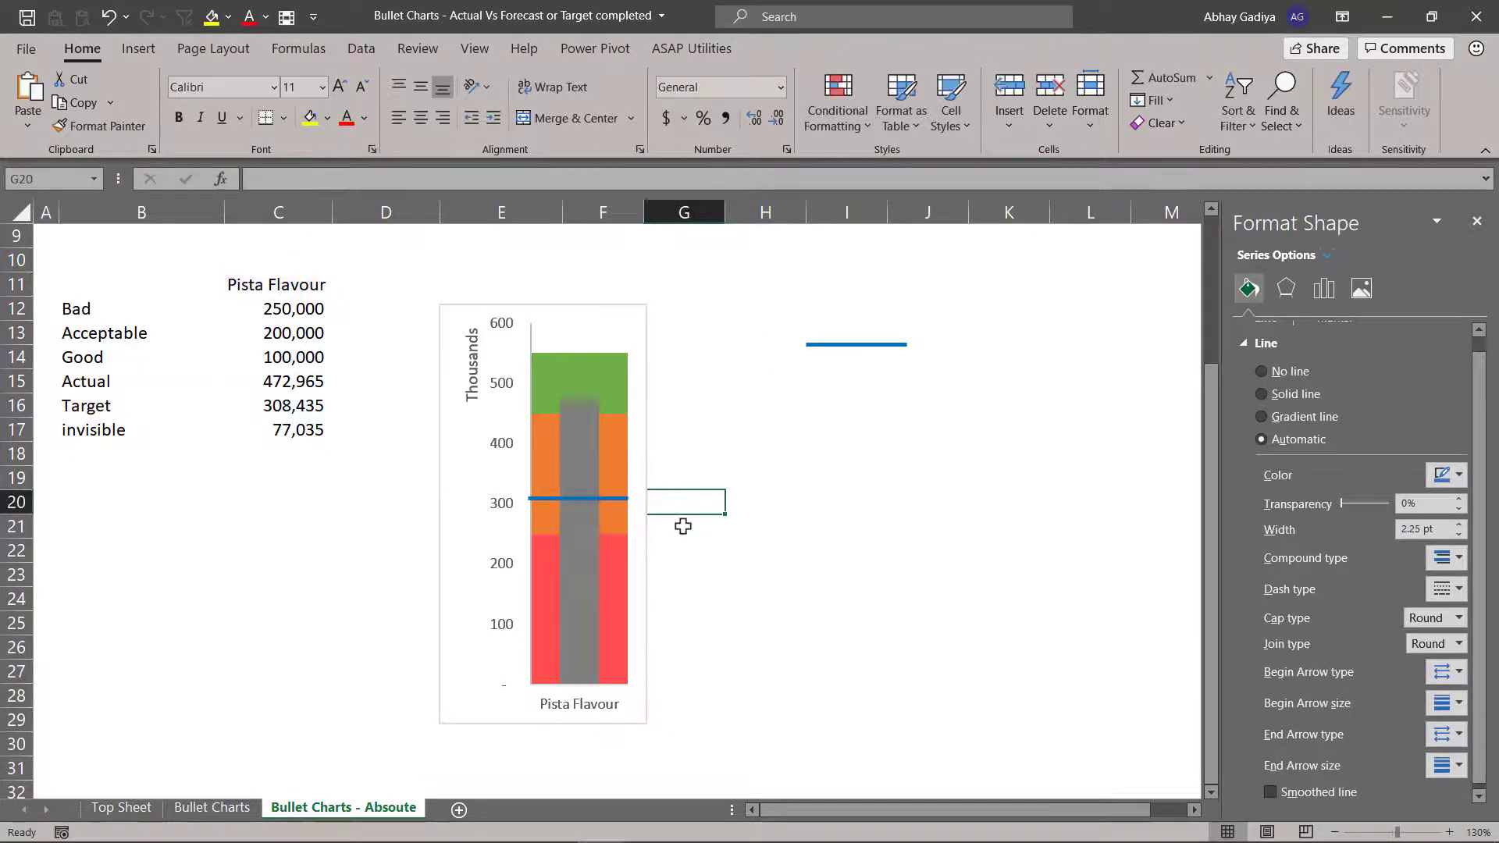
Widen the Pista Flavour chart by dragging its right edge outward
click(635, 529)
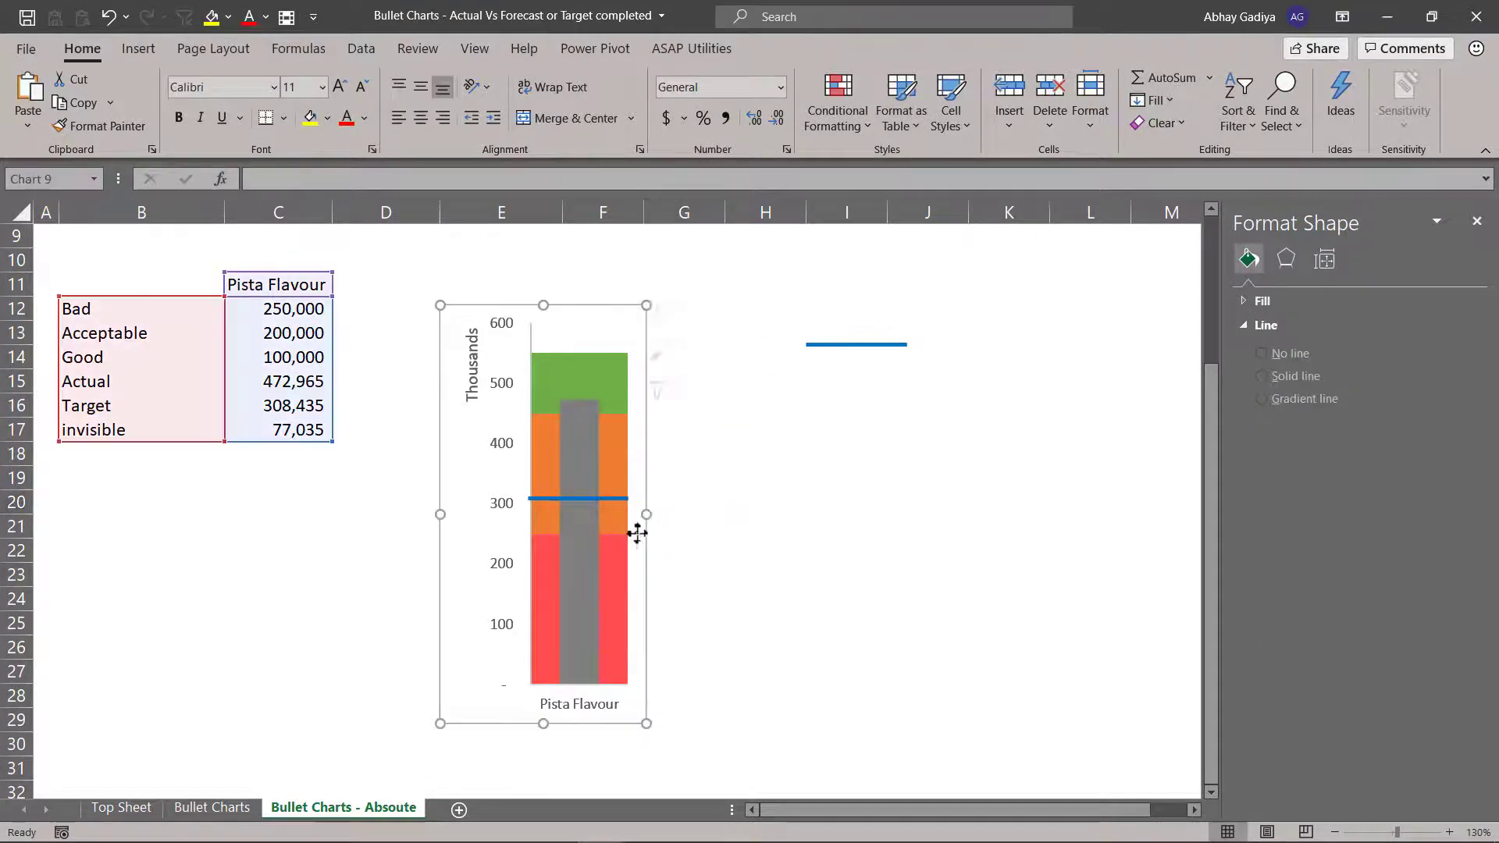
drag(649, 725, 649, 728)
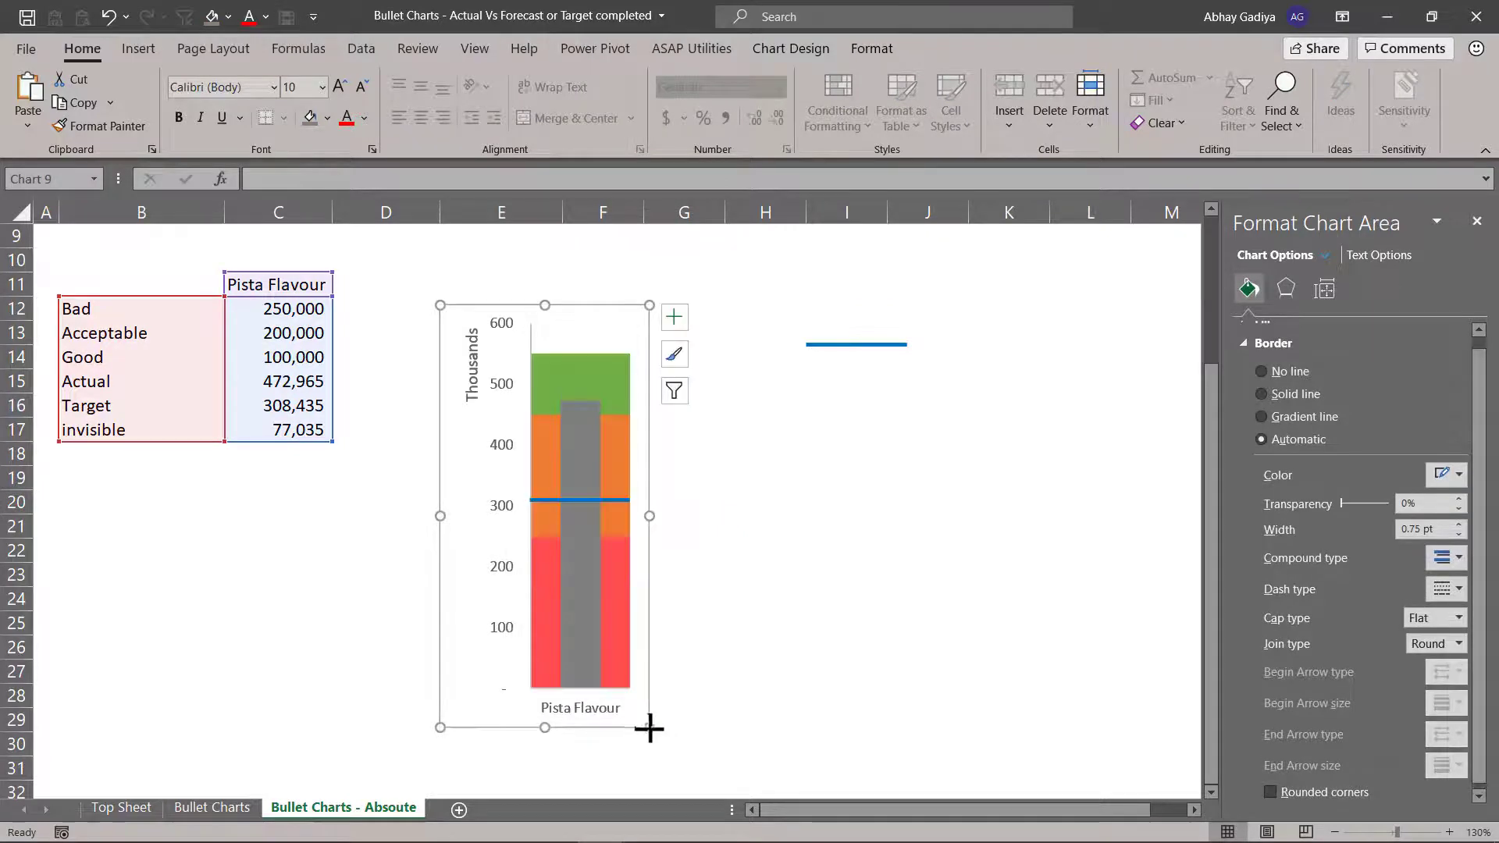
click(681, 464)
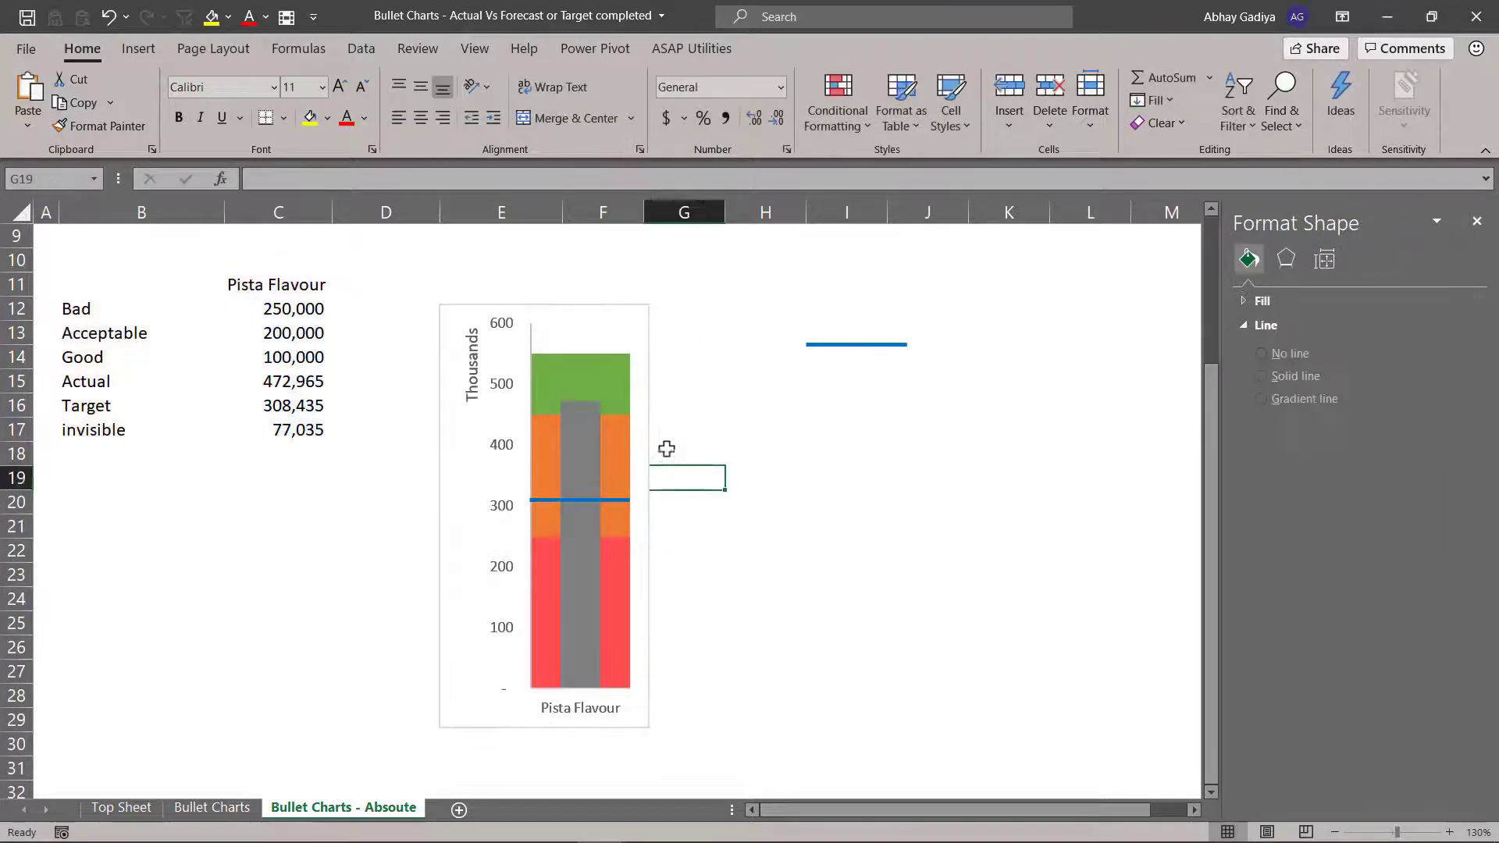
click(642, 448)
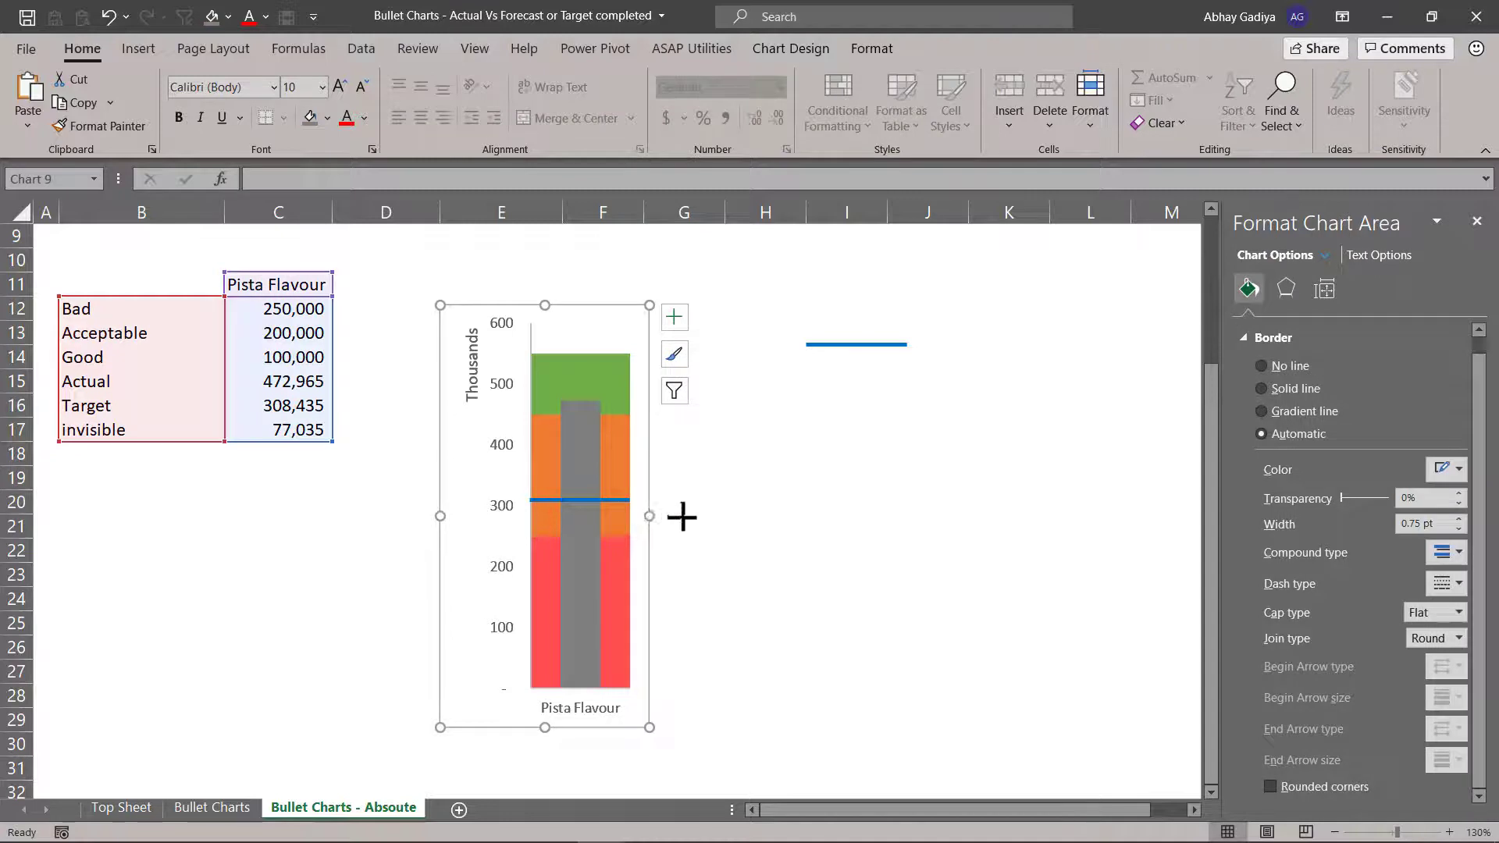
drag(682, 516, 870, 516)
Add a legend positioned on the right side of the chart
click(898, 314)
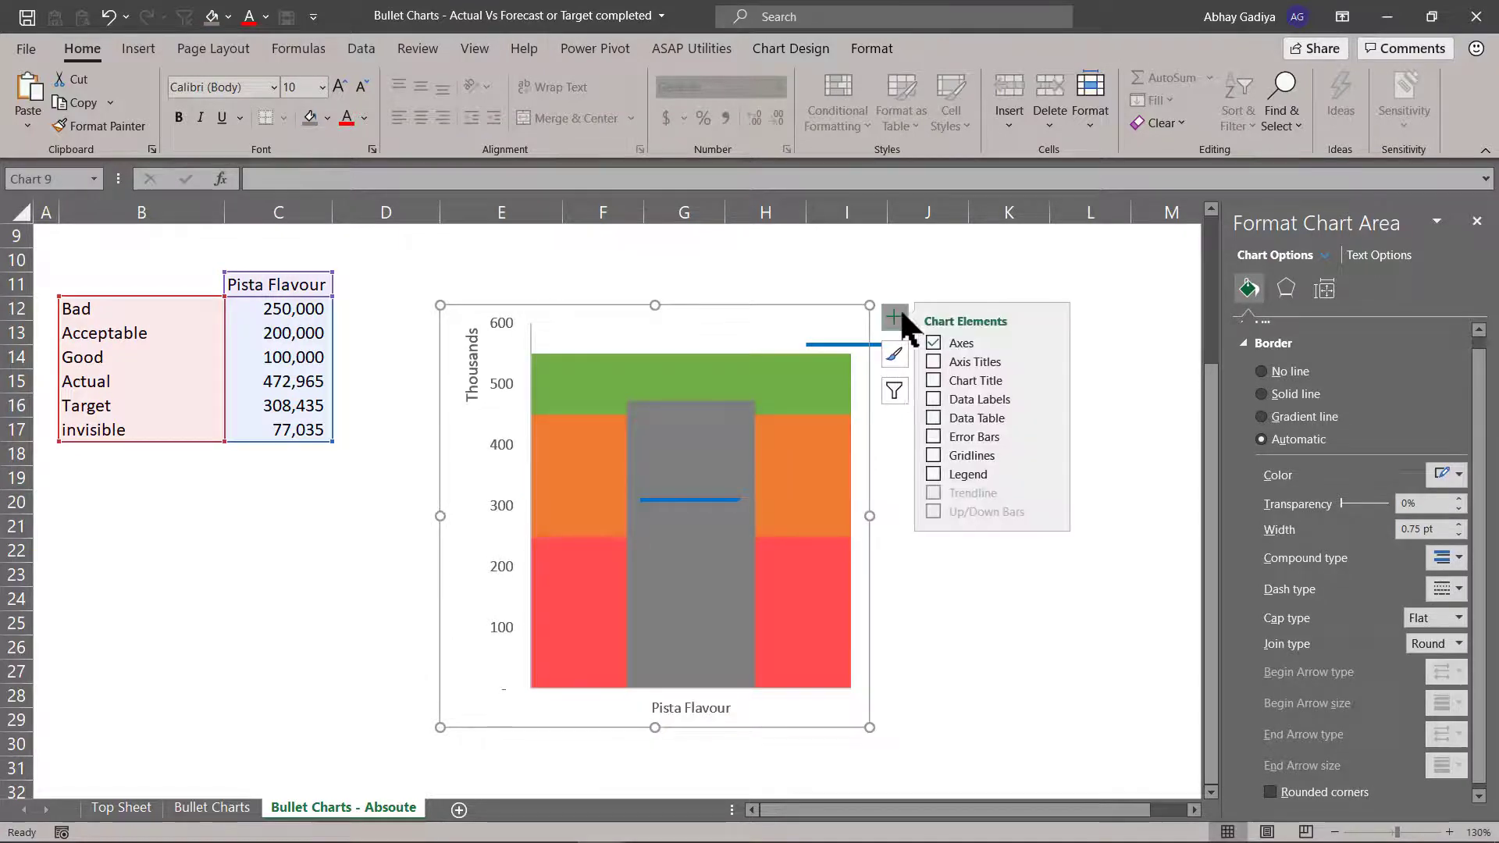
mouse_move(1052, 472)
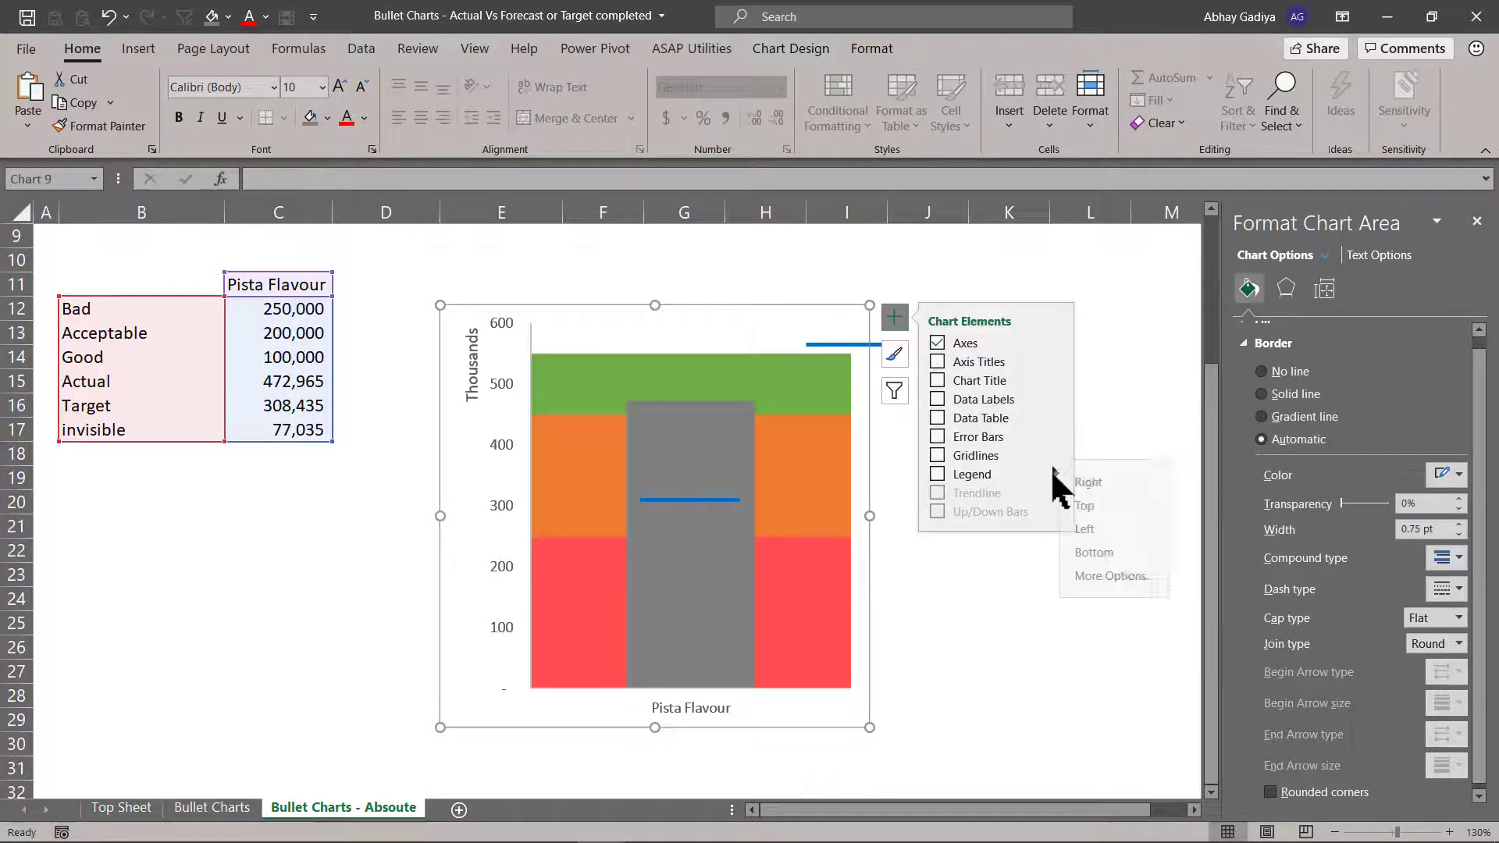
click(1106, 481)
click(925, 597)
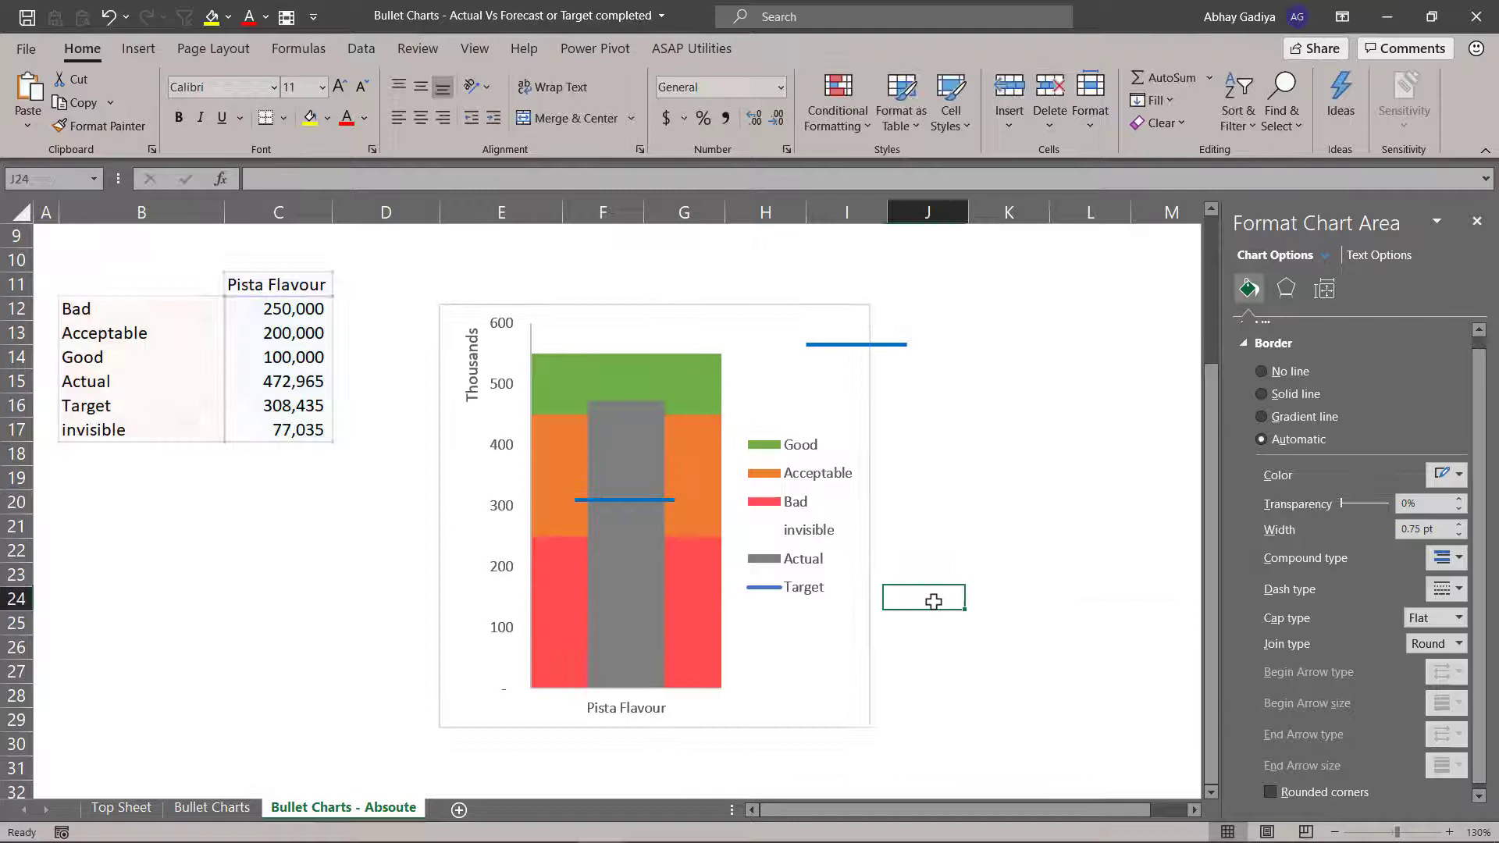
Delete the 'invisible' entry from the chart legend
click(819, 541)
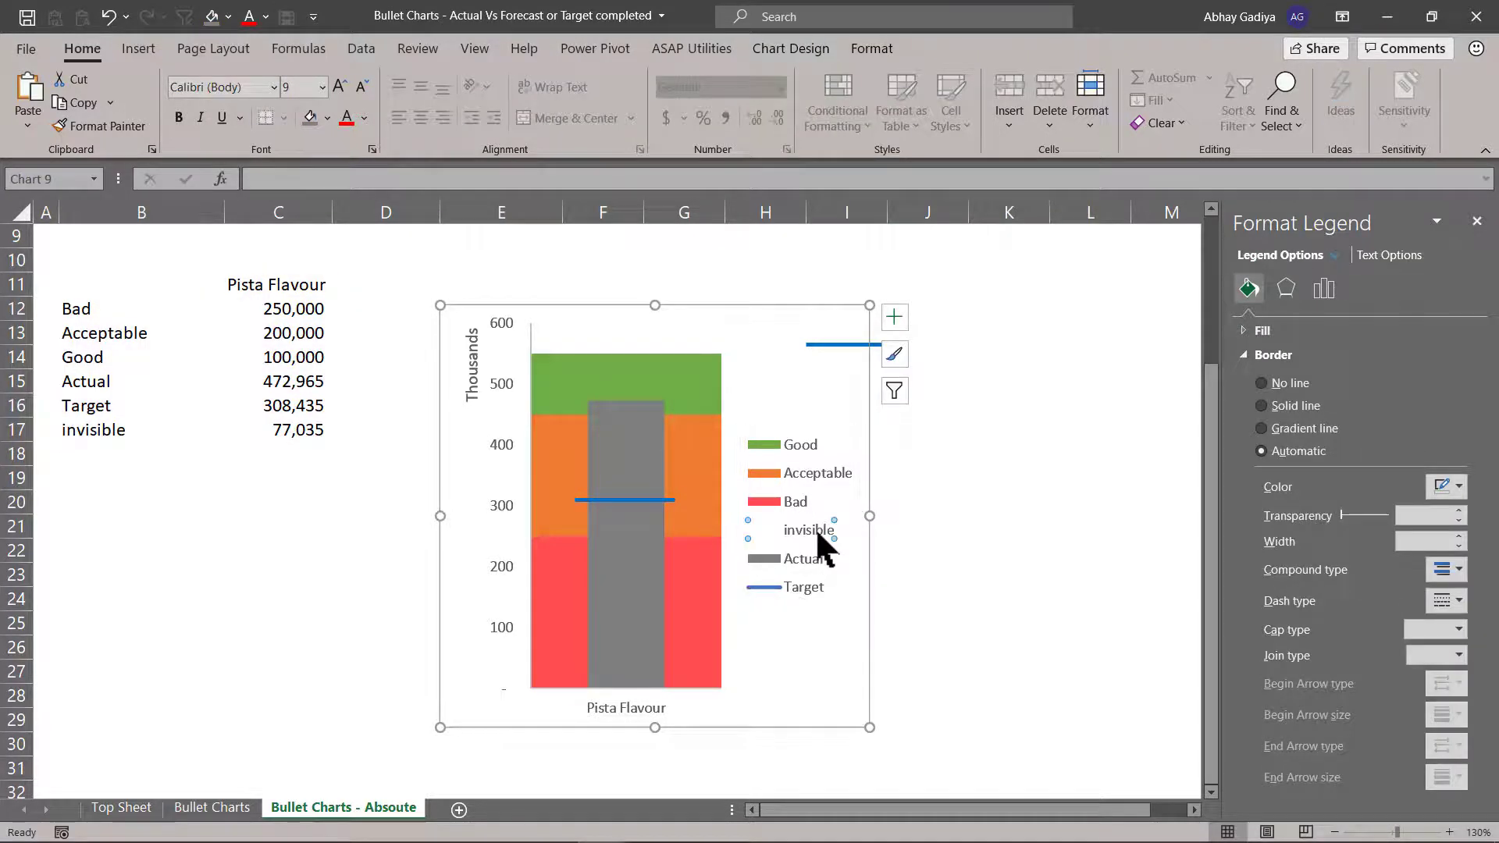
click(815, 527)
key(Delete)
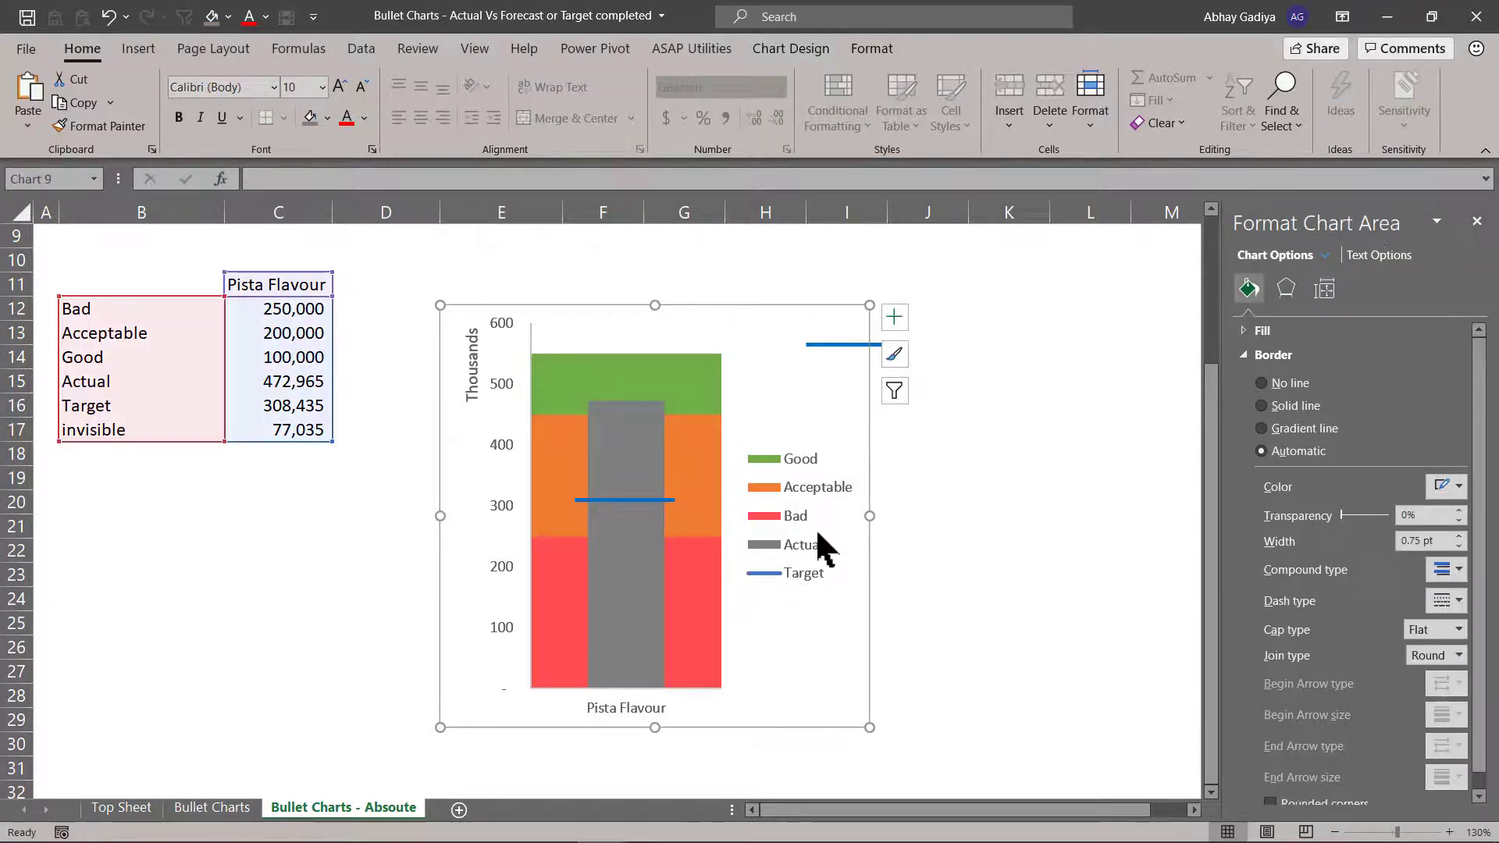
click(910, 568)
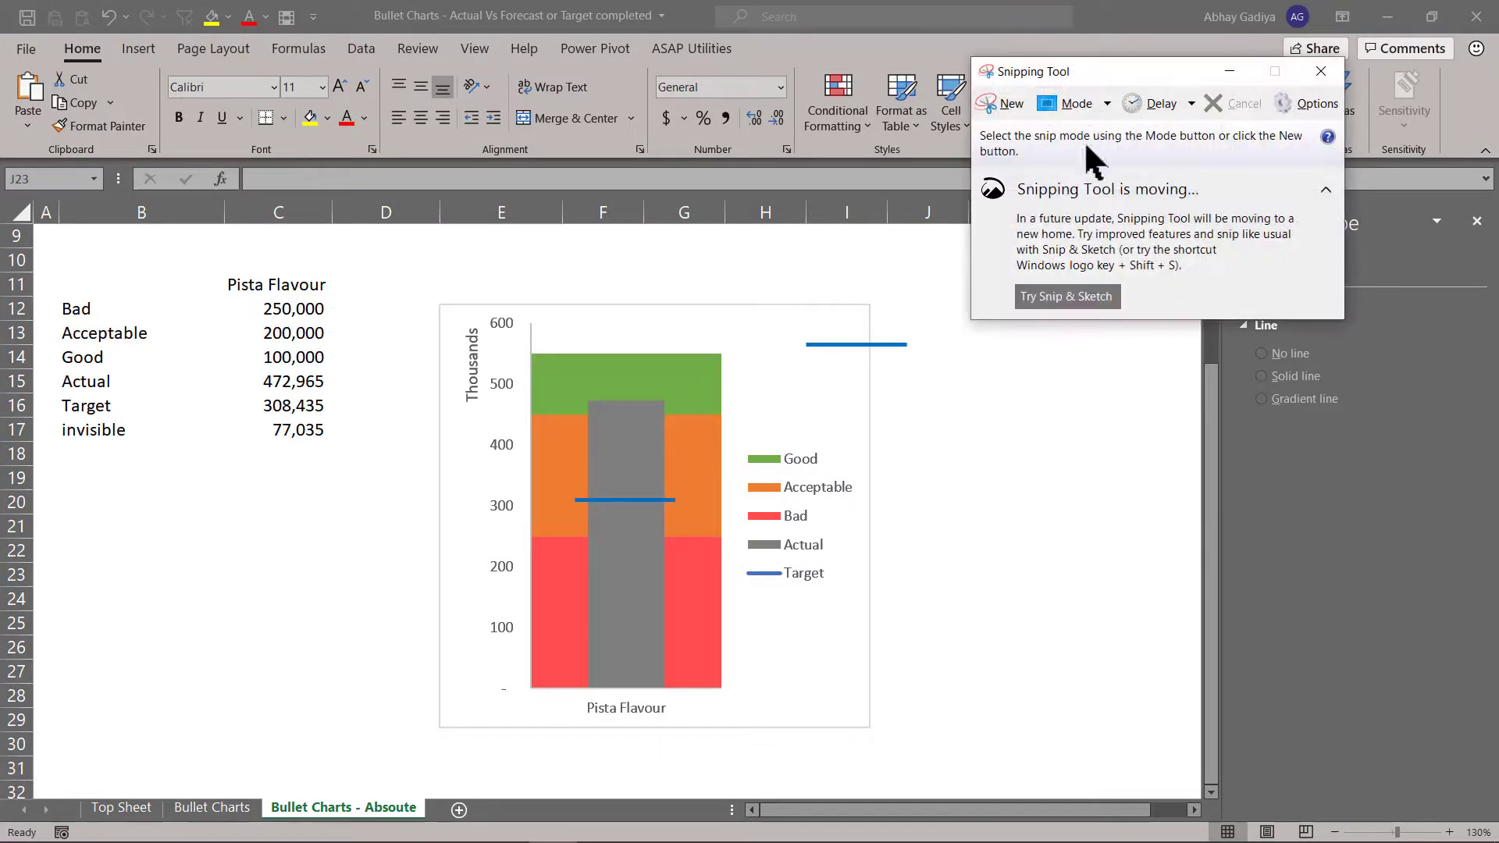
Snip the area around the chart legend and choose cell B21 for pasting it
click(1004, 102)
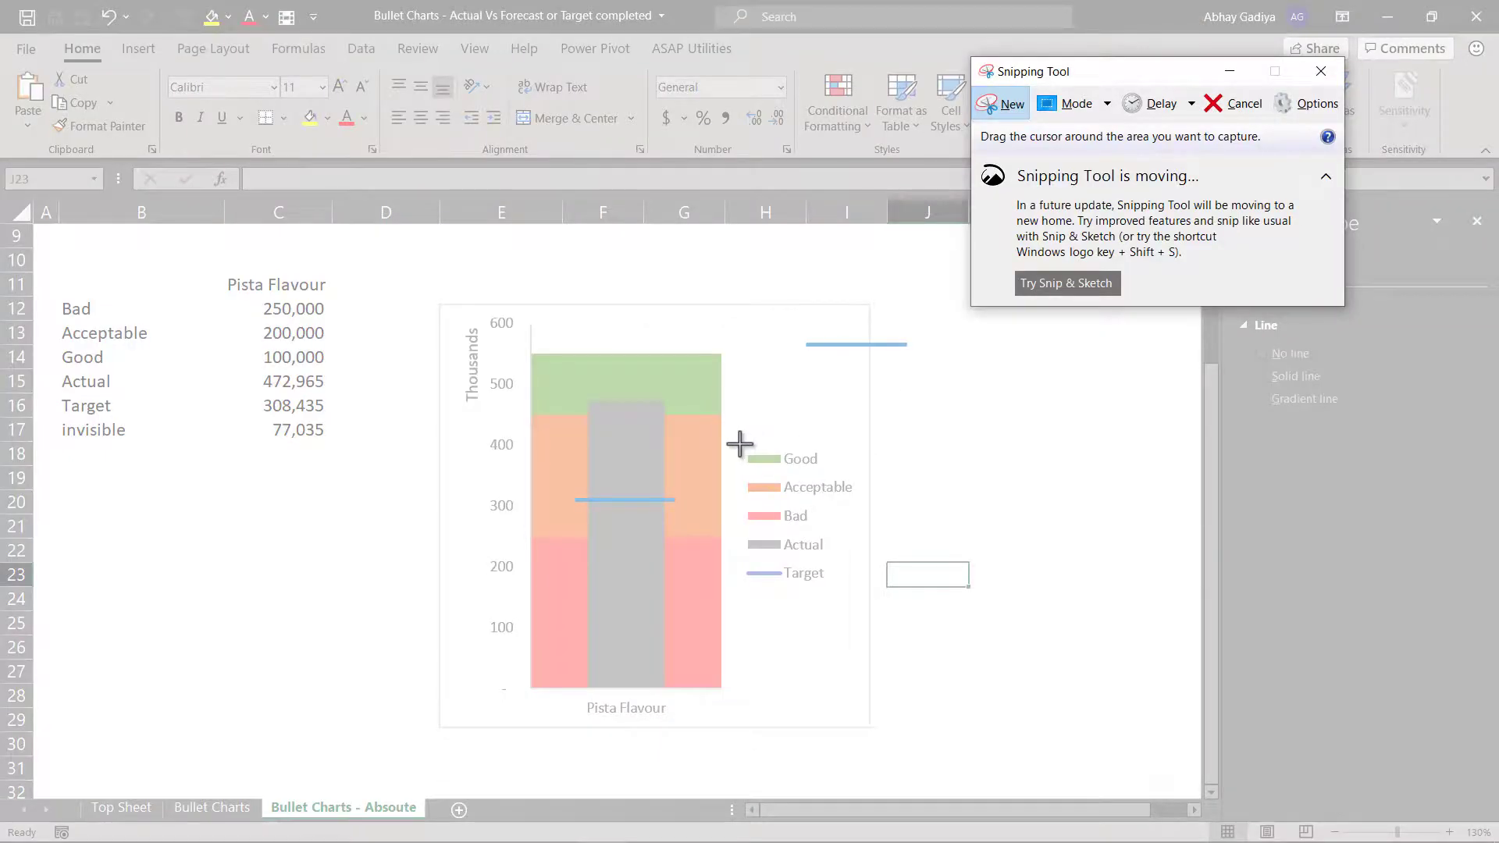
drag(740, 444, 866, 613)
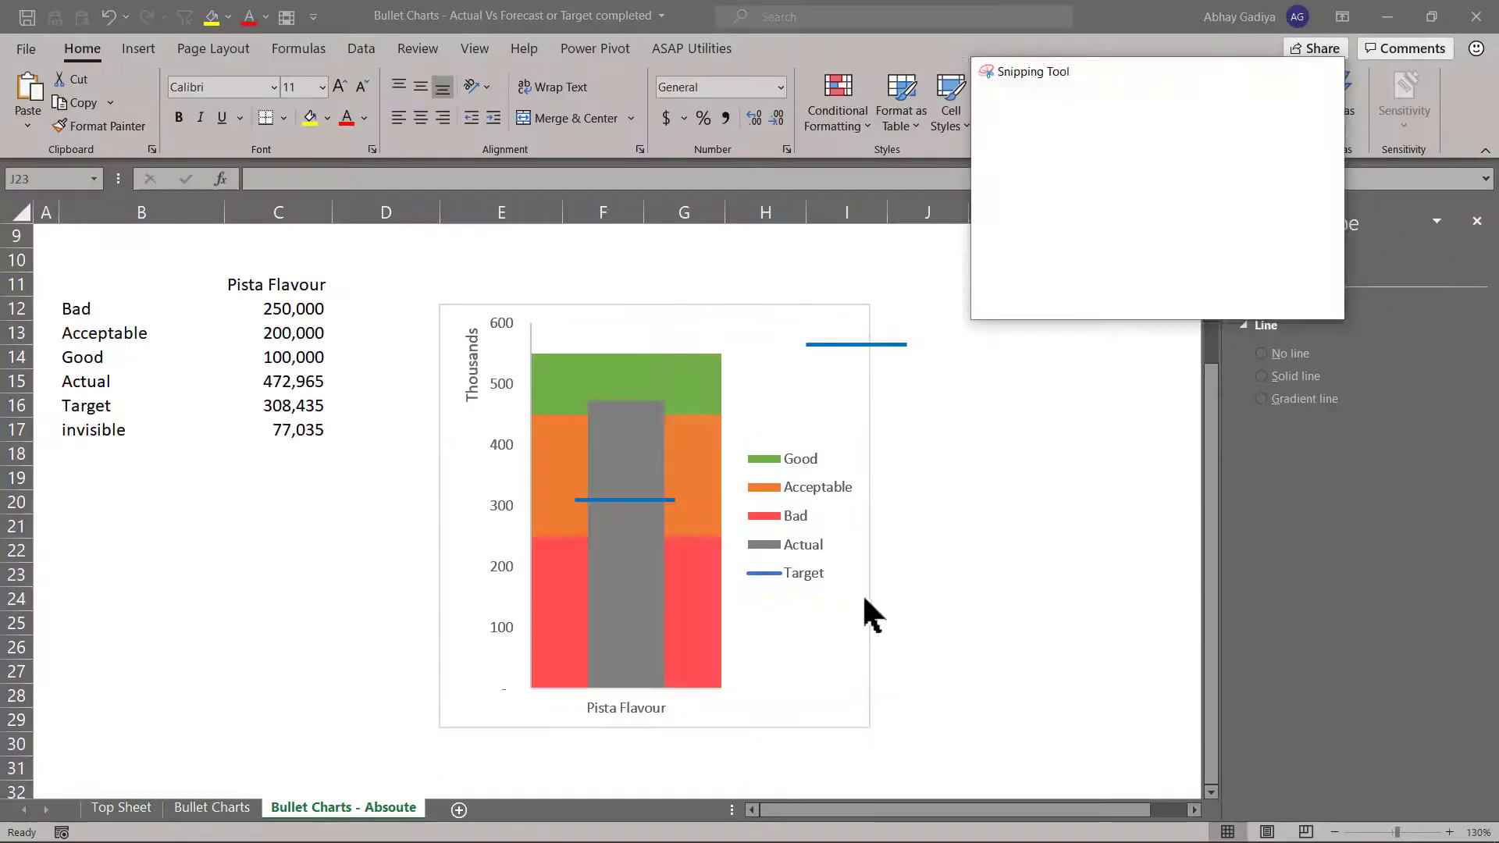
click(297, 551)
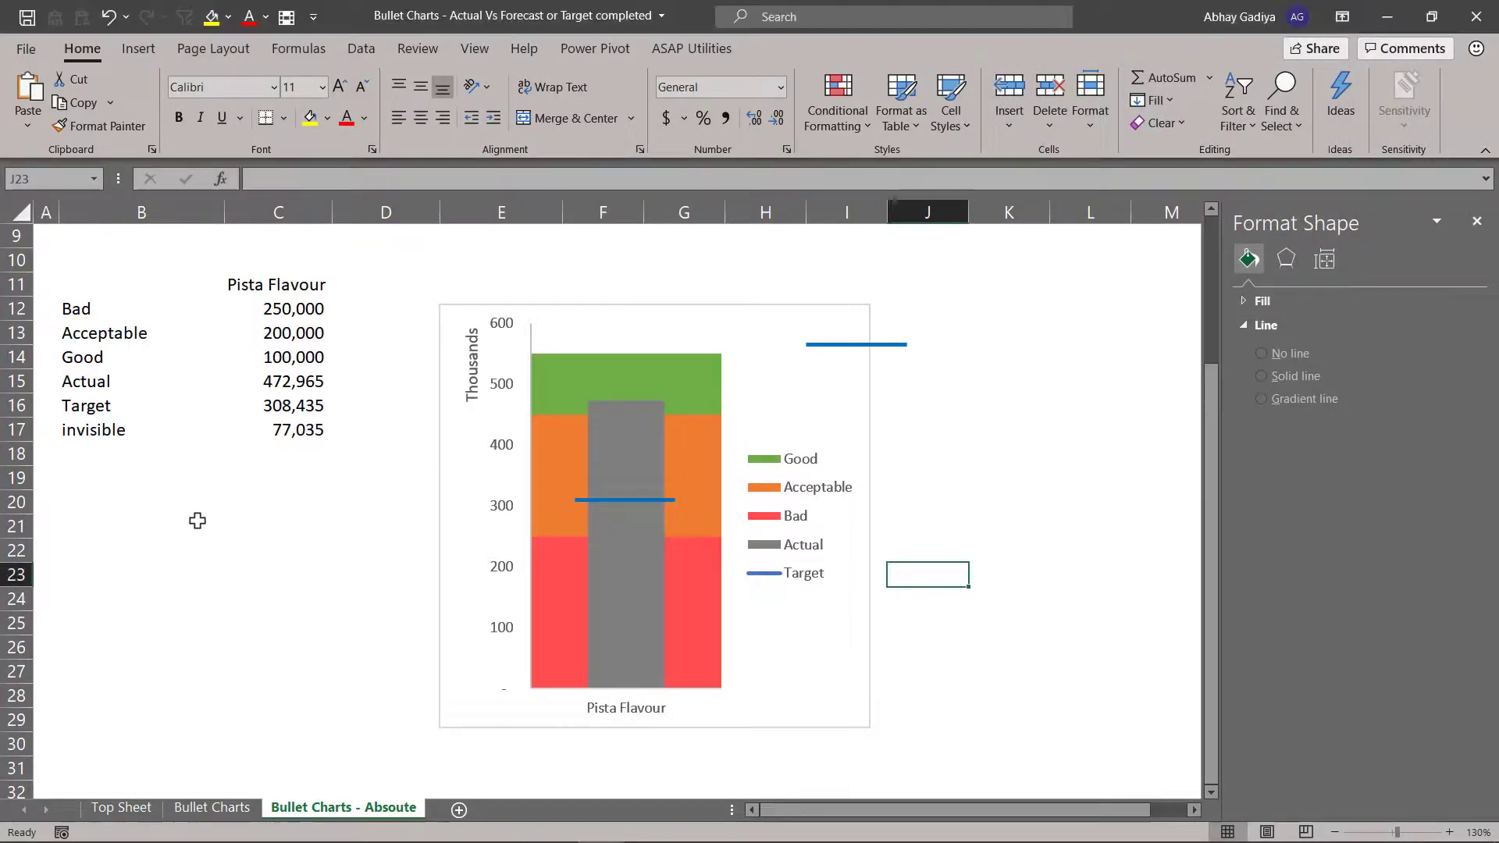
click(211, 520)
Paste the legend snip below the data table and delete the chart's built-in legend
key(ctrl+v)
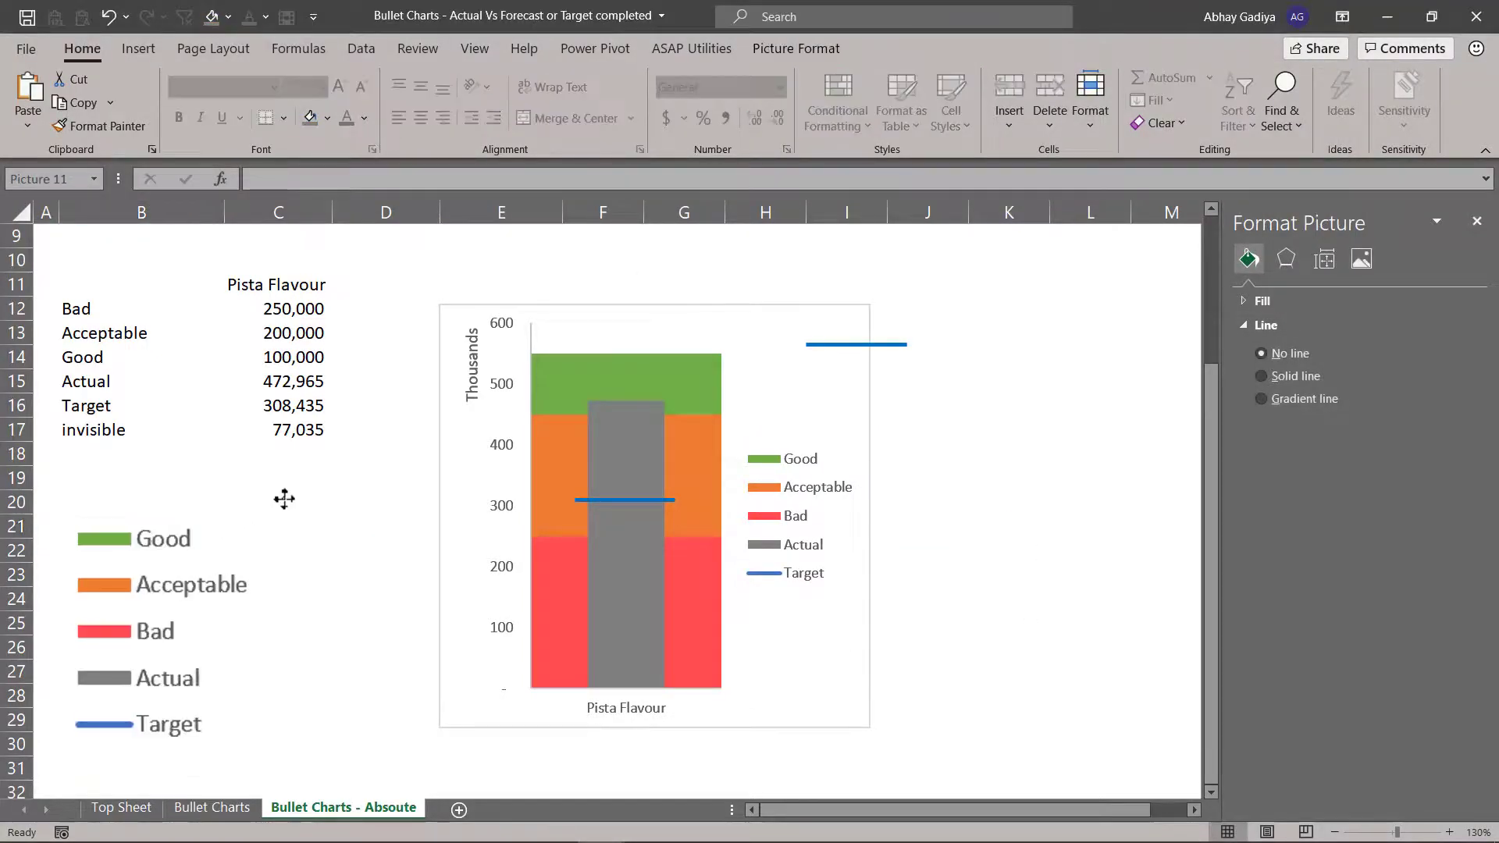
drag(269, 500, 359, 455)
click(808, 460)
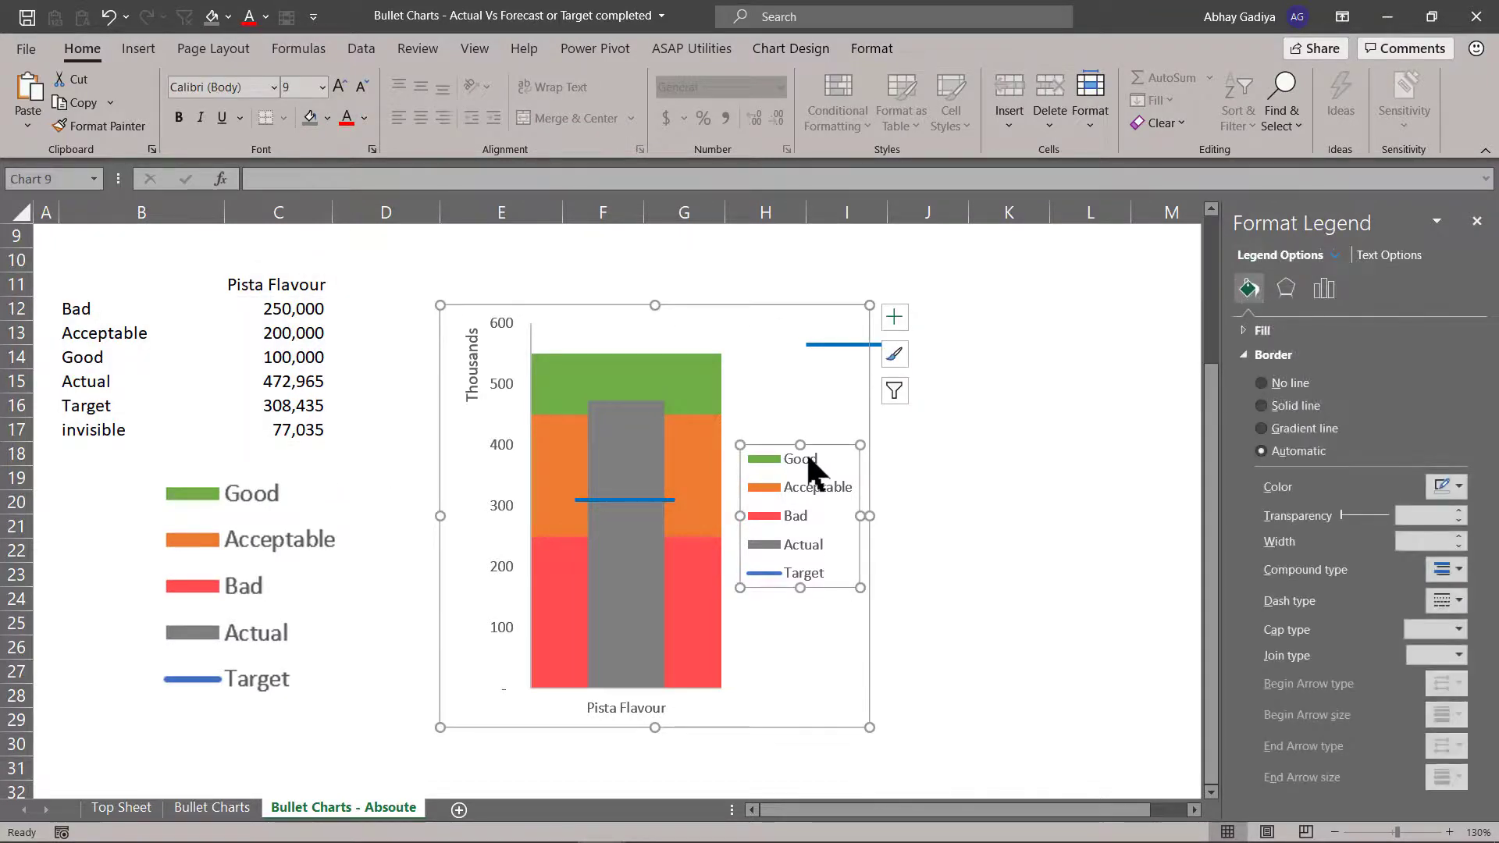
key(Delete)
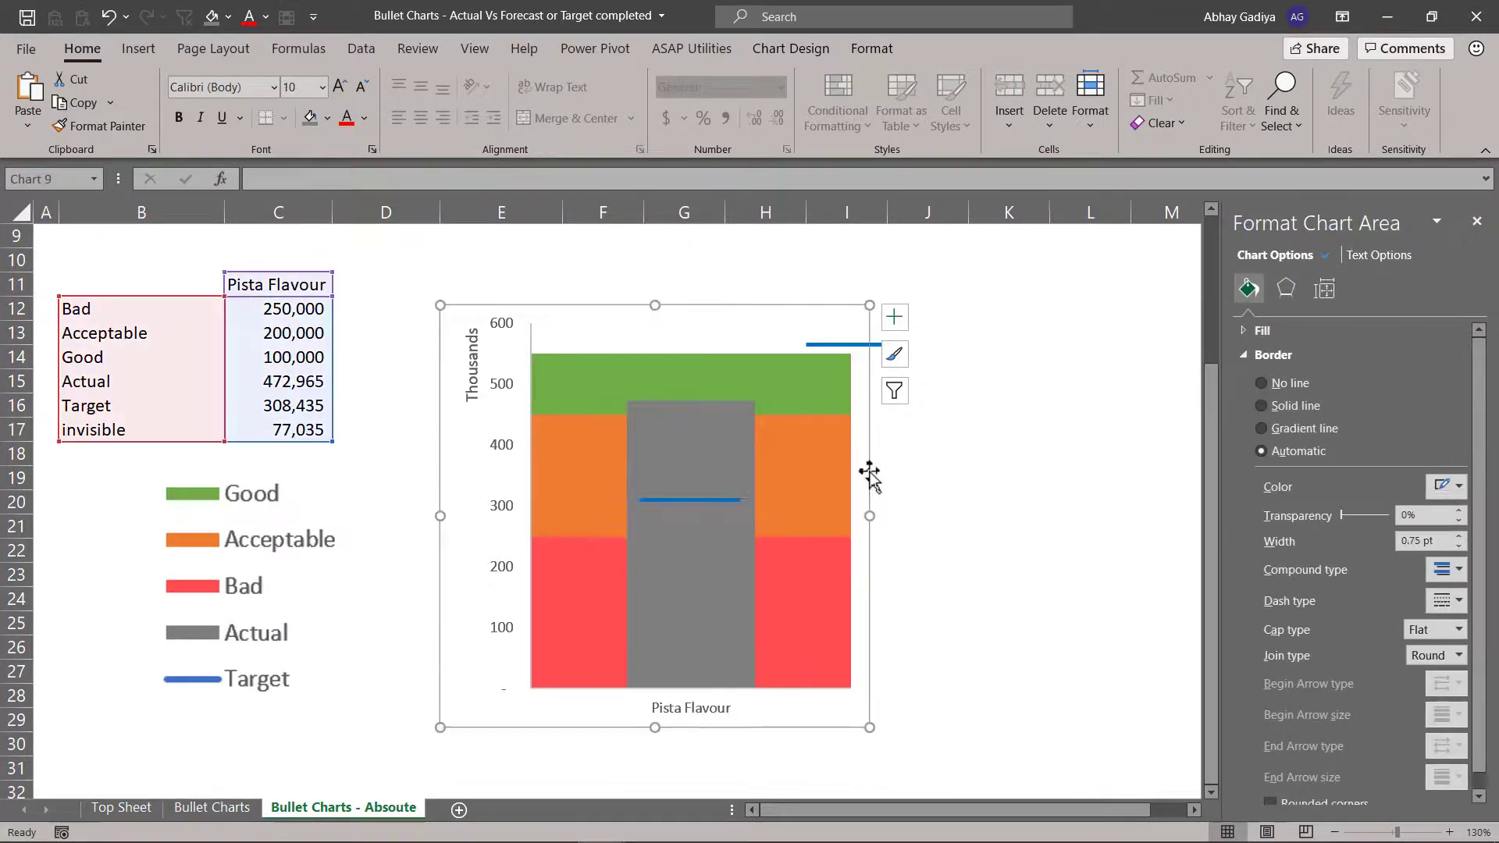
Narrow the chart back and move the legend picture to its right
drag(870, 515, 649, 516)
click(719, 517)
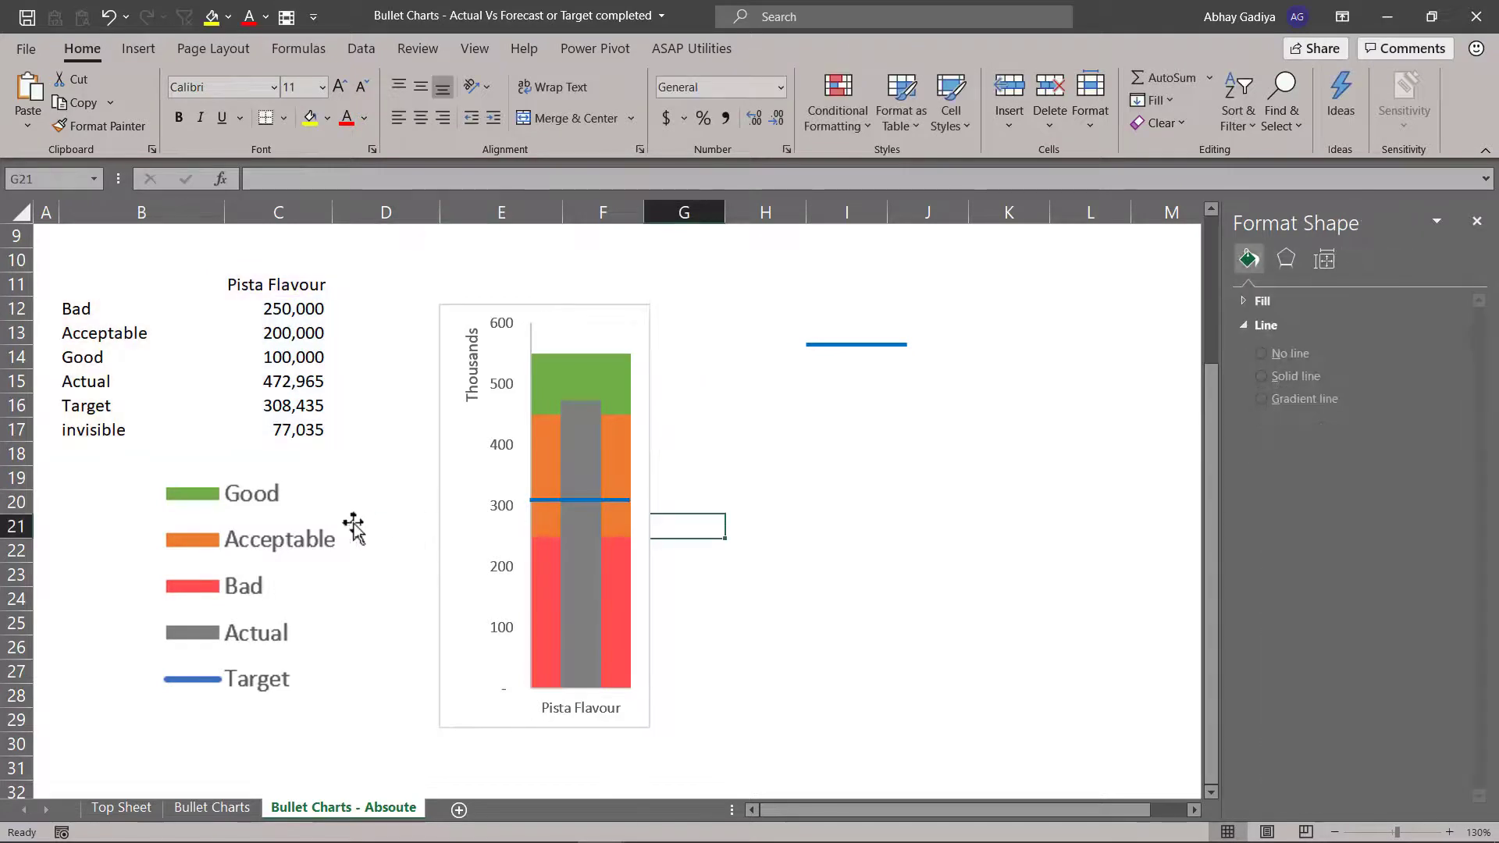
click(318, 519)
drag(318, 518, 813, 427)
Bring up the chart's Shape Outline colour options on the Format tab
click(601, 309)
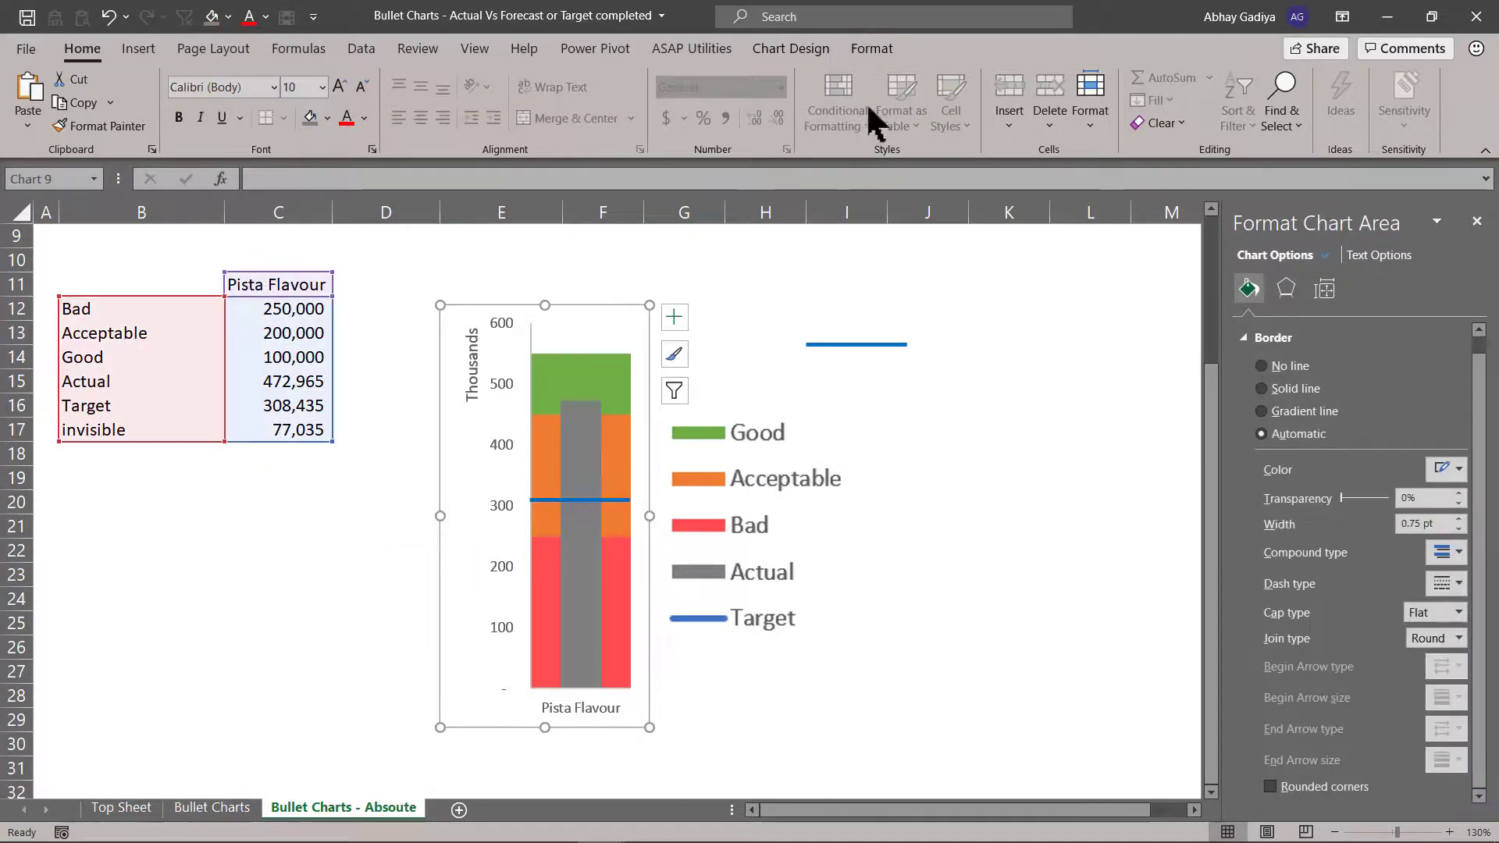
click(872, 48)
click(761, 100)
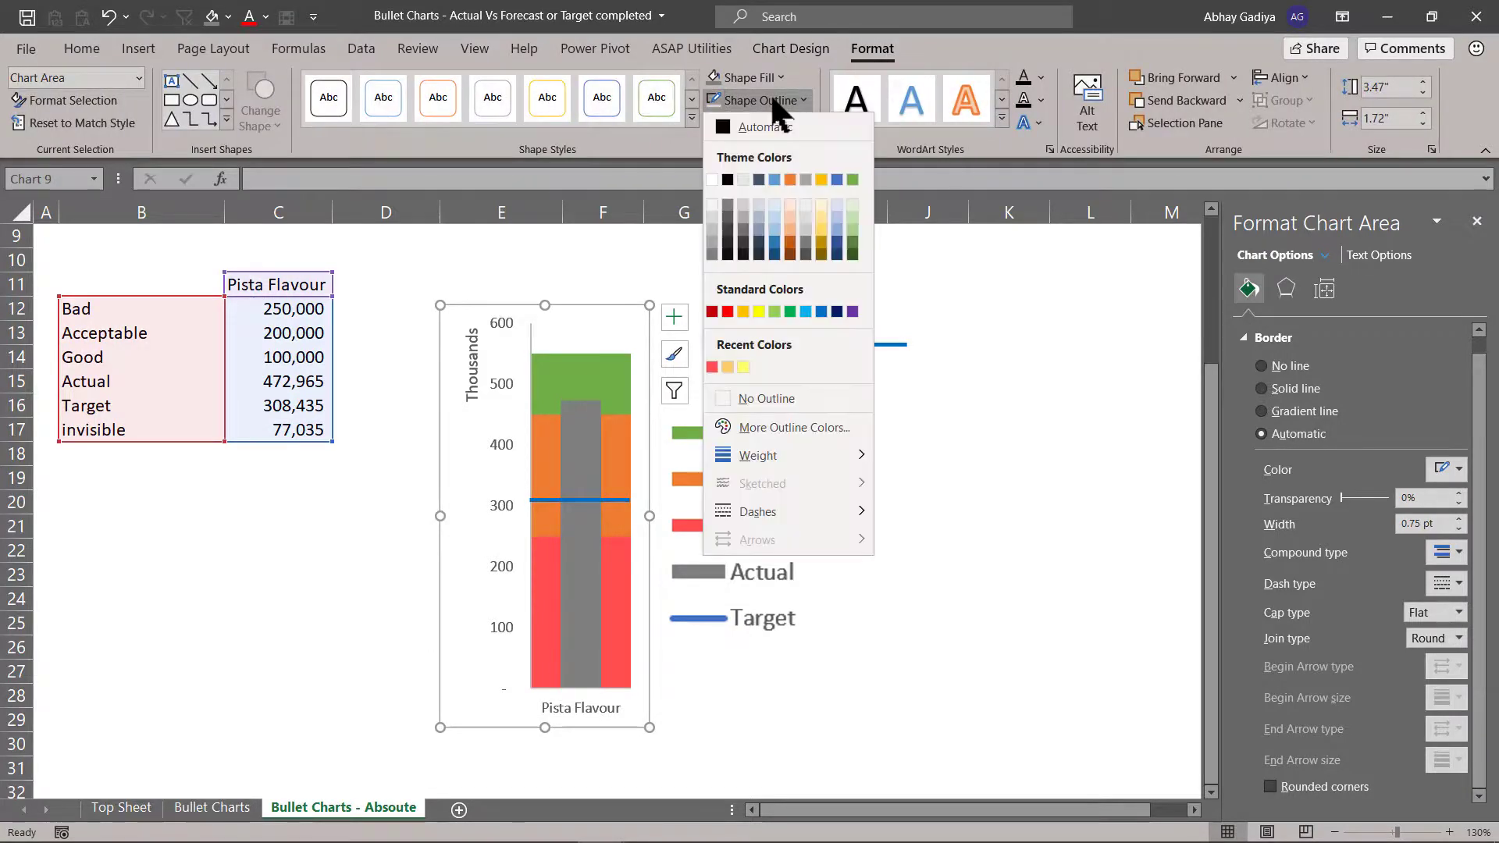
Set the chart to No Outline, then shrink the legend picture and tuck it beside the bar
click(761, 396)
click(906, 502)
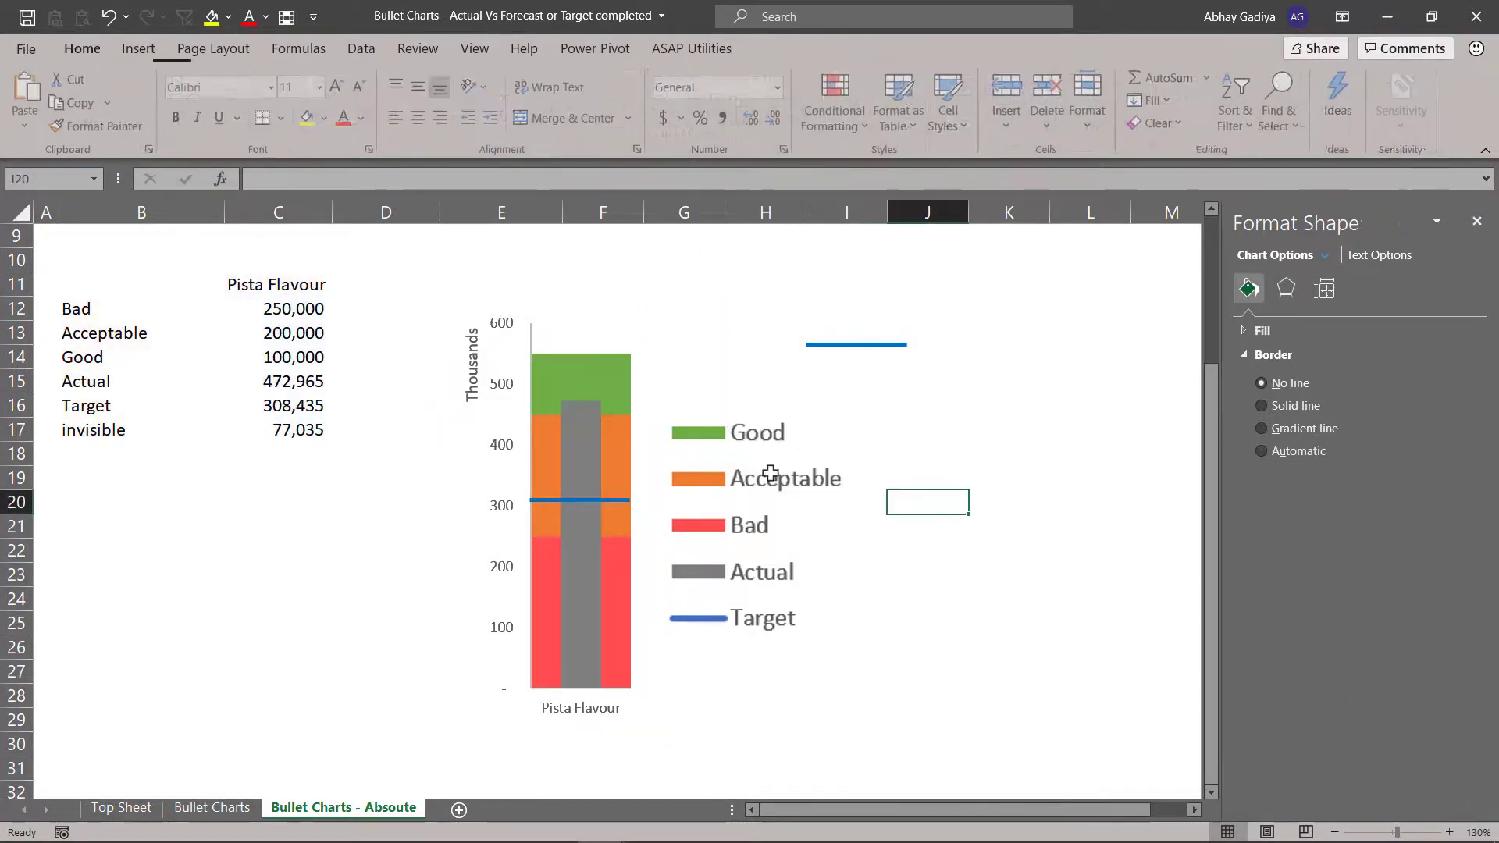
click(796, 471)
drag(866, 406, 732, 480)
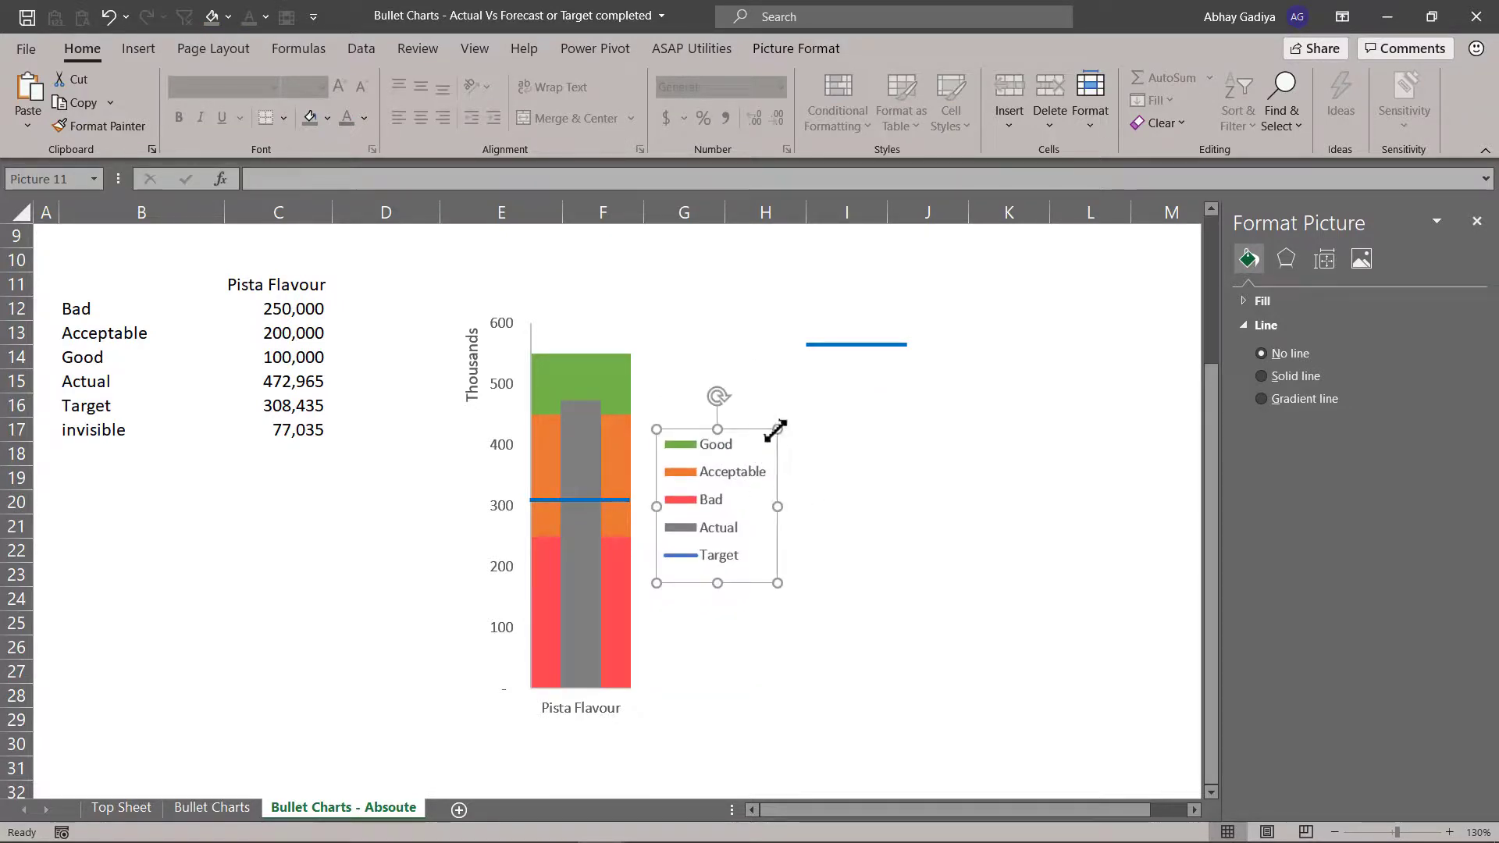
drag(776, 432, 710, 486)
click(857, 497)
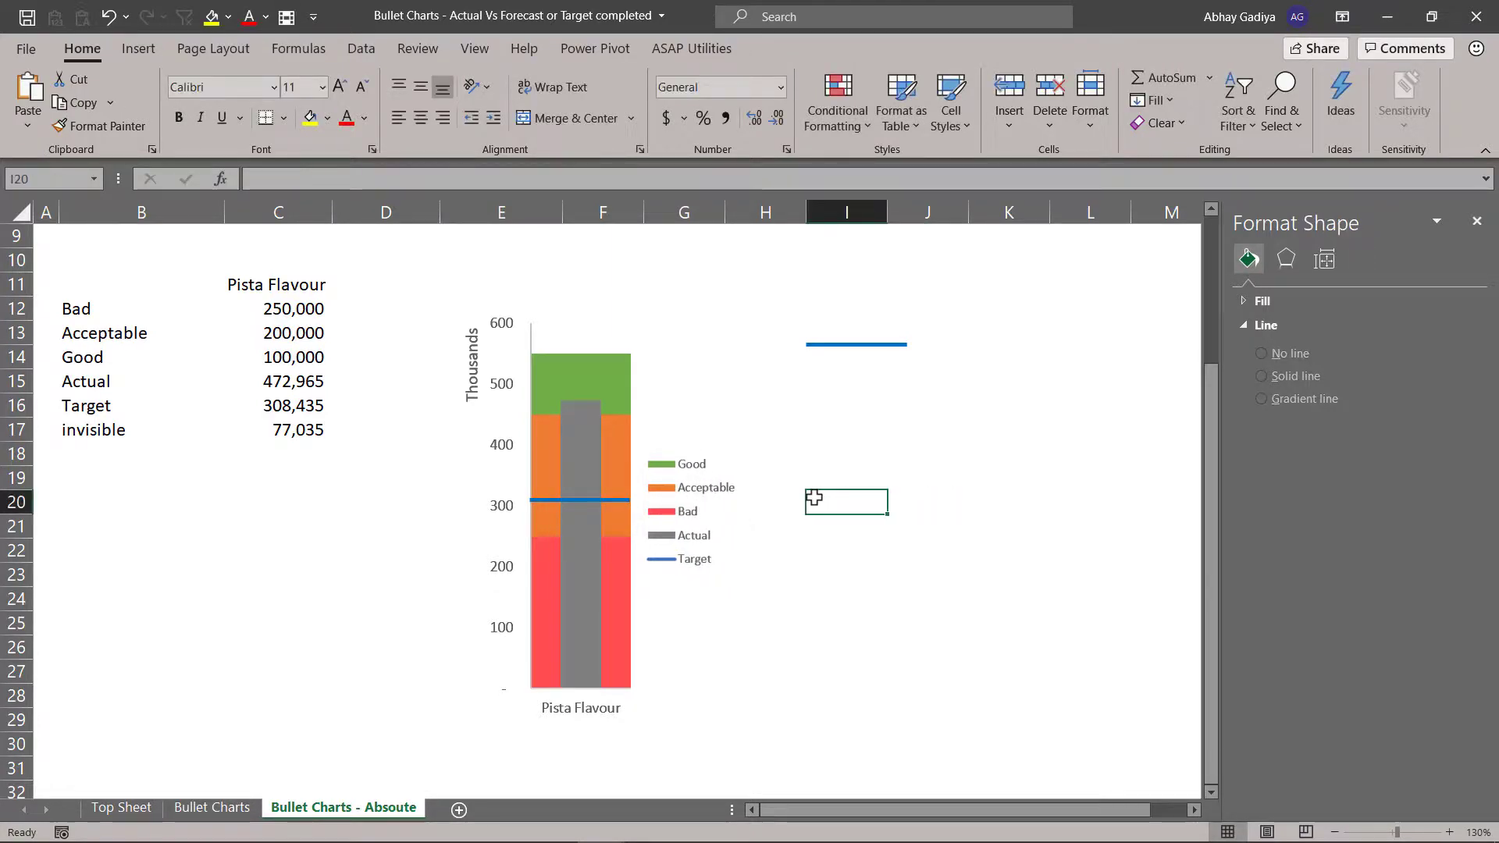